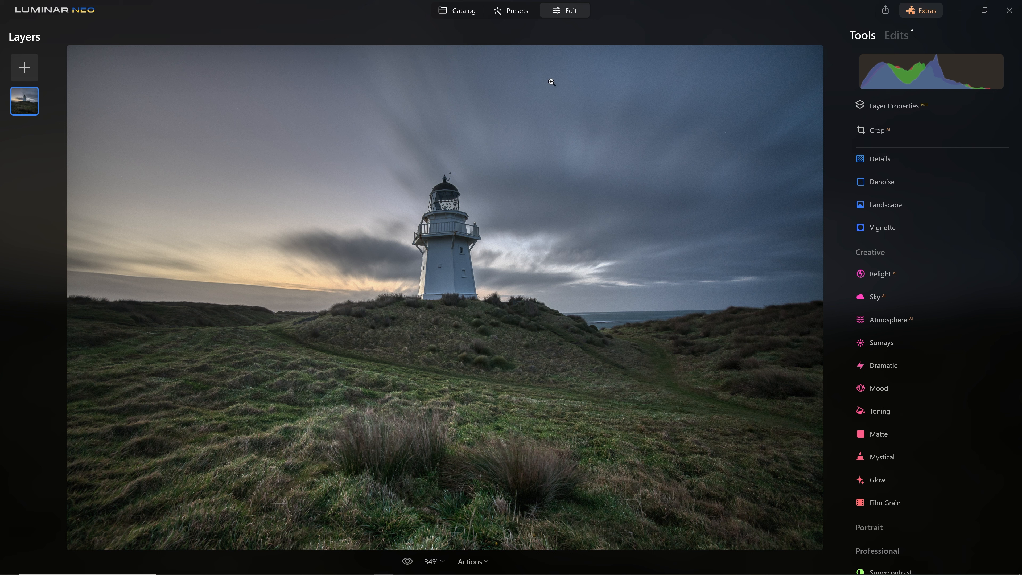
# Darken the lighthouse photo with Develop, setting Exposure to -1.03 and Highlights to -32.
pyautogui.scroll(5, 848, 353)
pyautogui.click(894, 278)
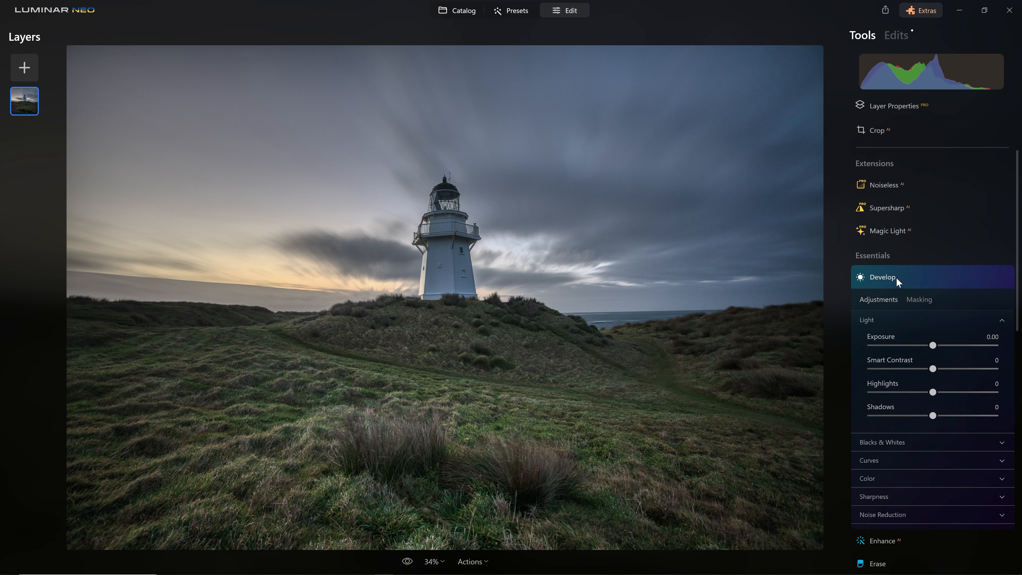
pyautogui.moveTo(933, 277); pyautogui.dragTo(921, 279)
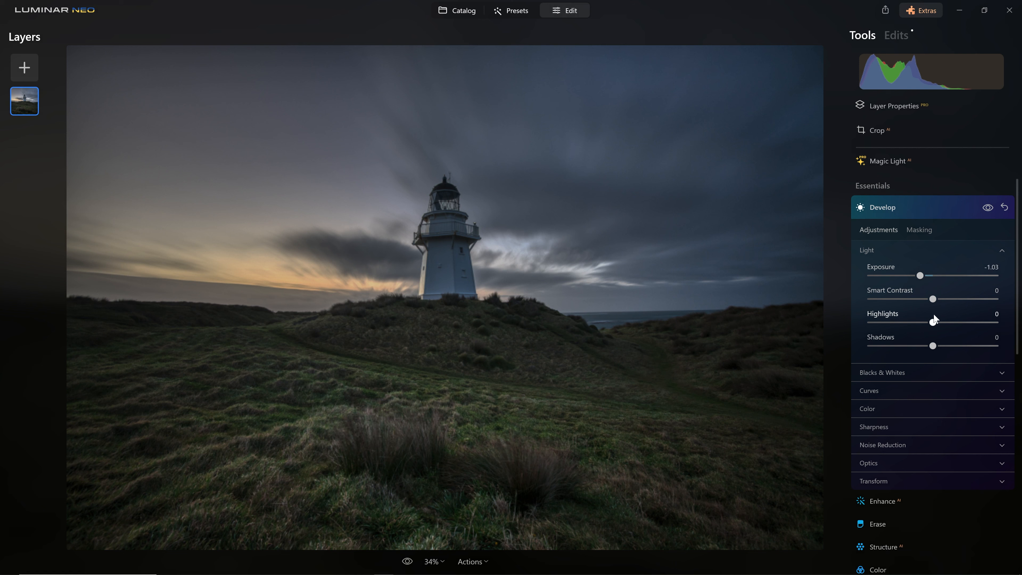
pyautogui.moveTo(932, 322); pyautogui.dragTo(912, 330)
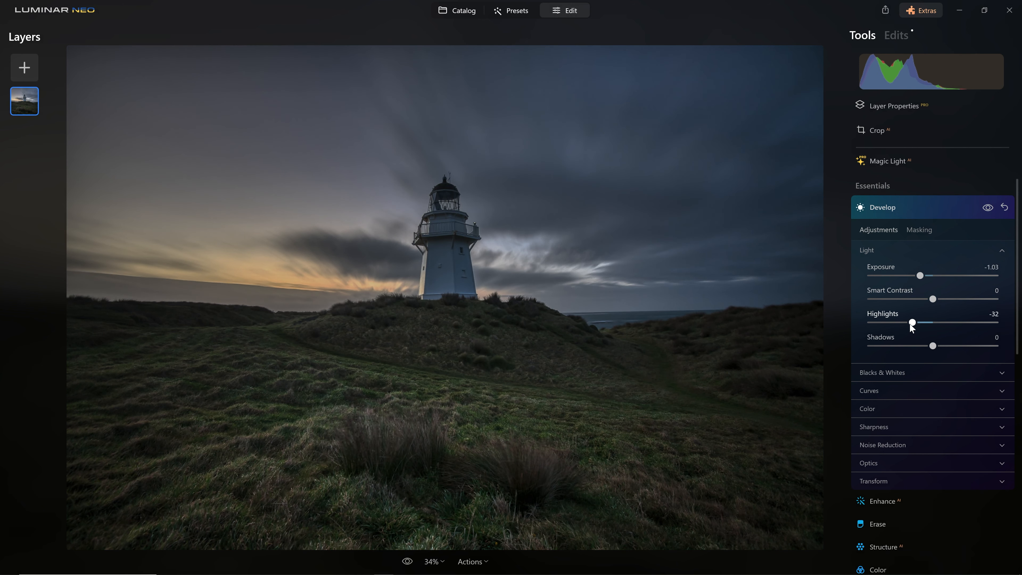
# Mask the Develop adjustment with a linear gradient running from the top of the sky down to the horizon.
pyautogui.click(925, 229)
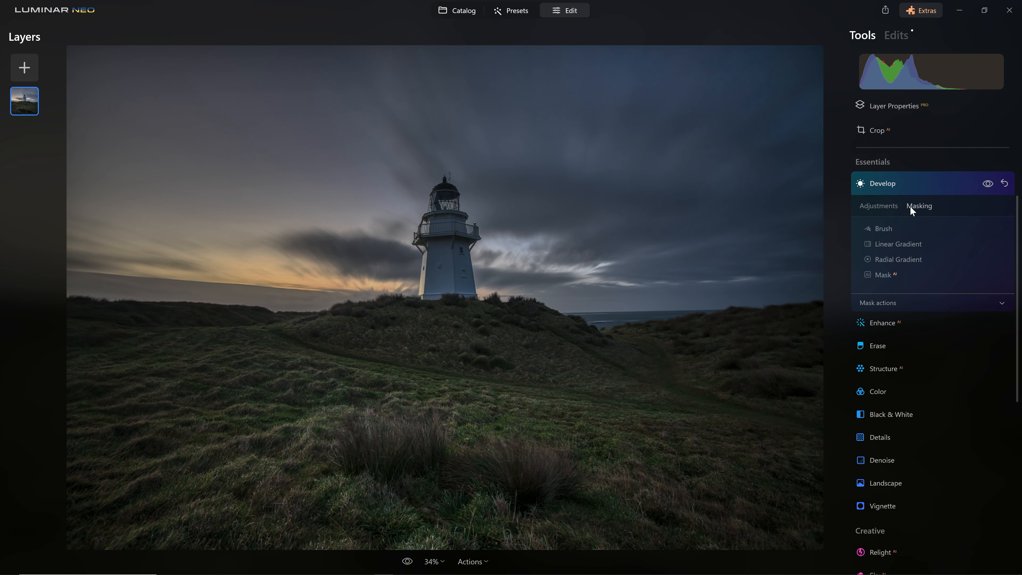
pyautogui.click(900, 244)
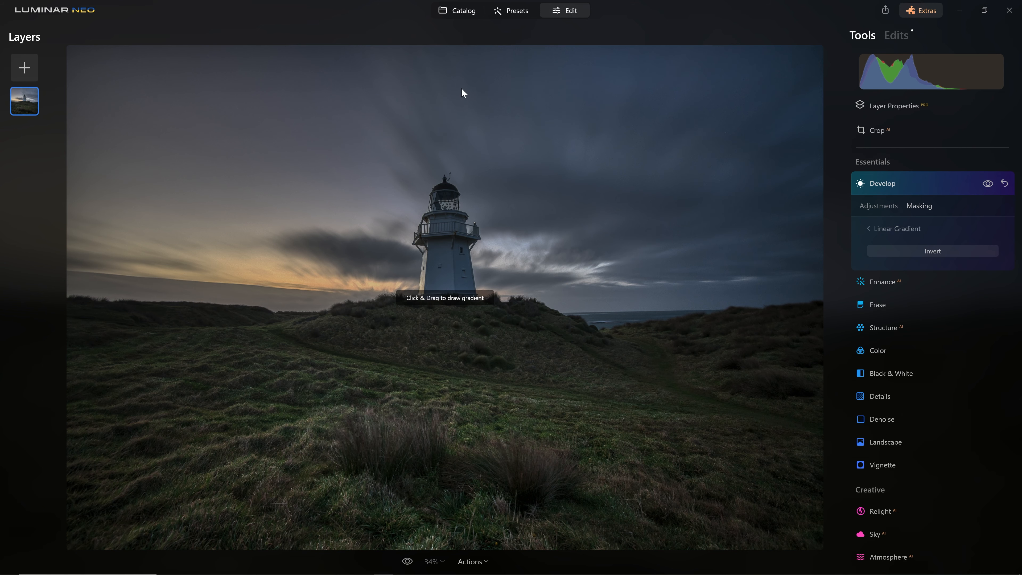
pyautogui.moveTo(417, 49); pyautogui.dragTo(416, 320)
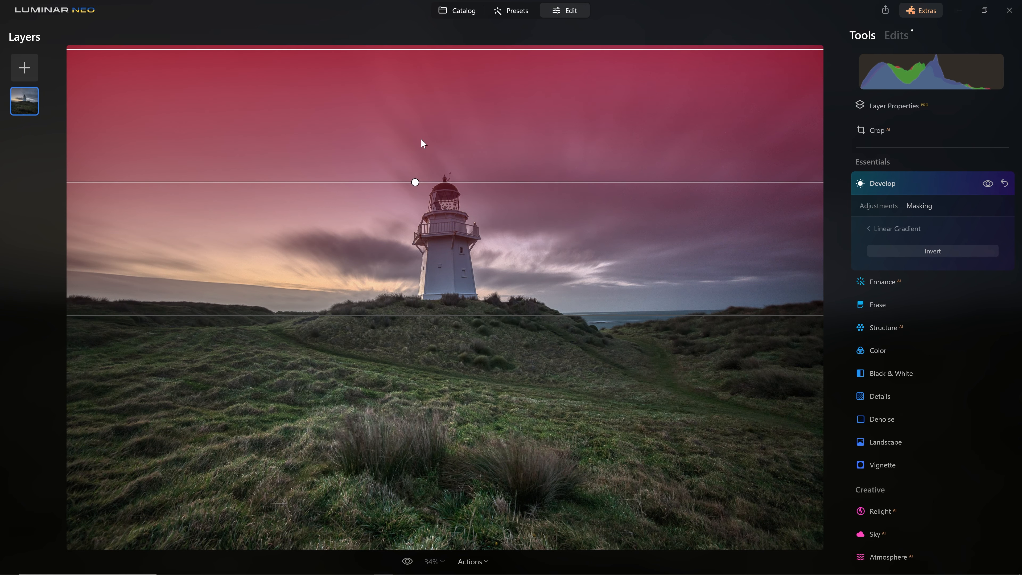
pyautogui.click(888, 205)
# Compare the photo with and without the masked Develop adjustment.
pyautogui.click(988, 184)
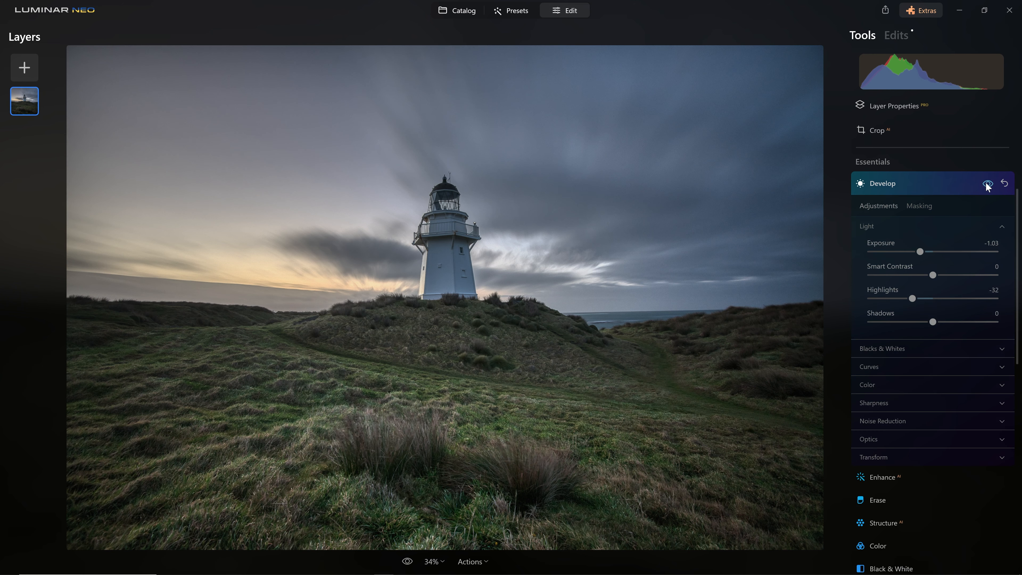
pyautogui.click(988, 184)
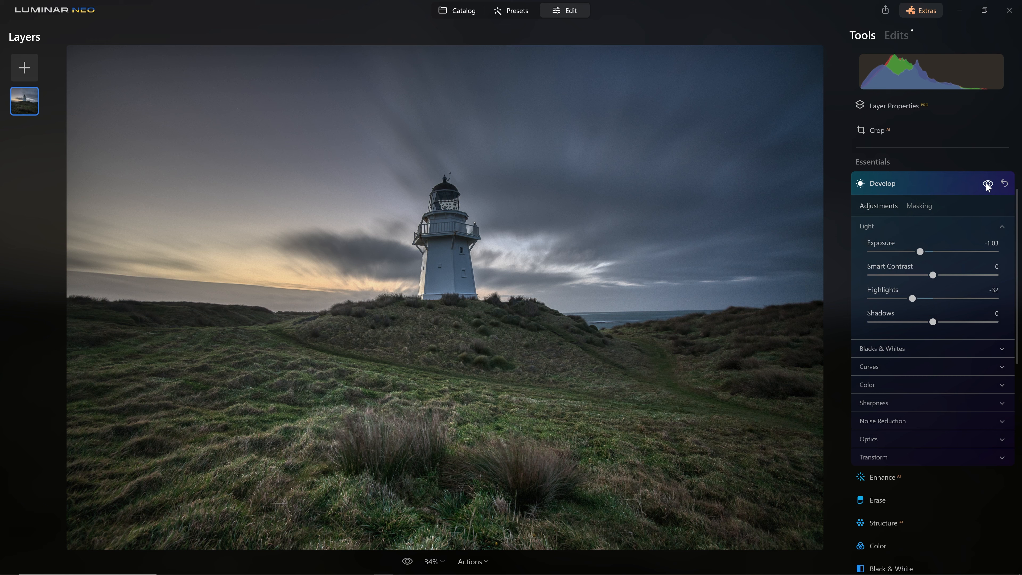
pyautogui.click(988, 184)
pyautogui.click(988, 184)
pyautogui.click(987, 184)
pyautogui.click(987, 184)
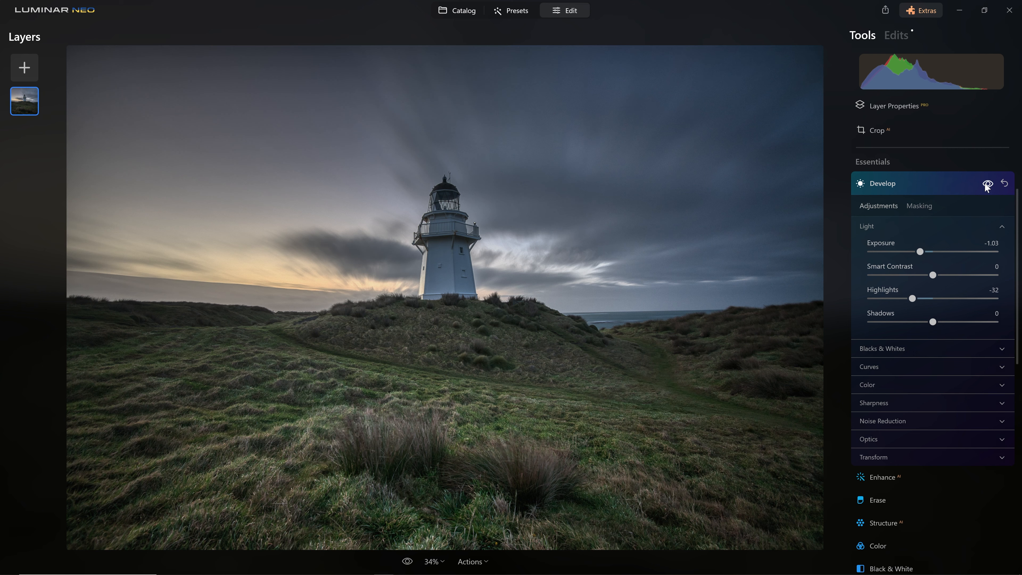
# Try adding and removing the lighthouse in the Develop mask with the AI Architecture mask, and undo the removal.
pyautogui.click(909, 210)
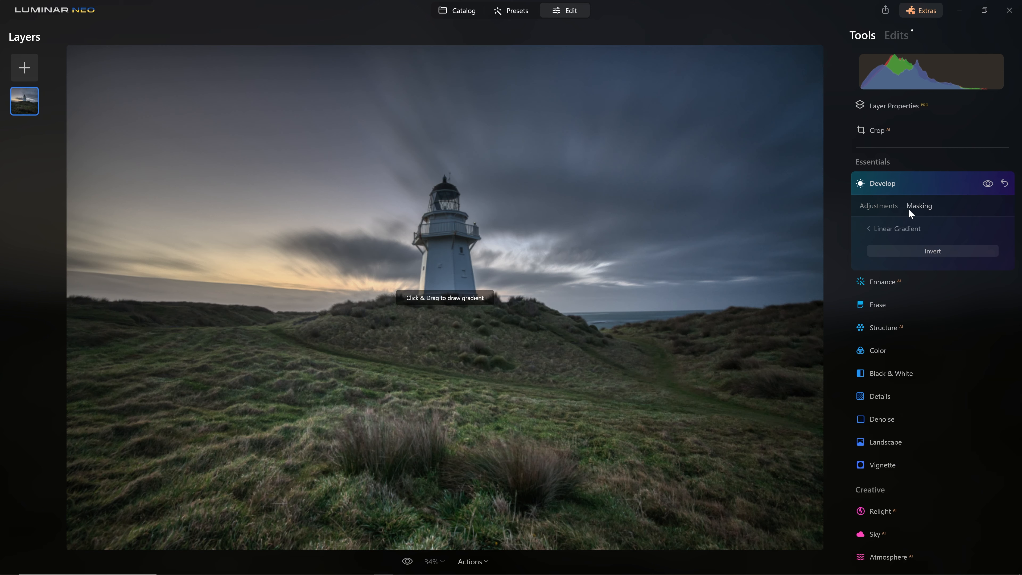
pyautogui.click(894, 232)
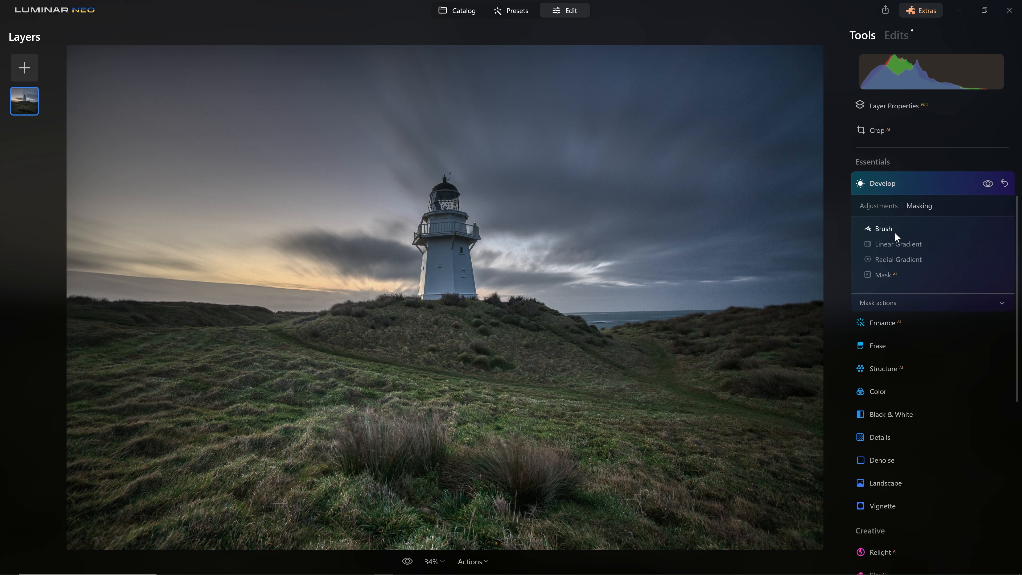
pyautogui.click(885, 275)
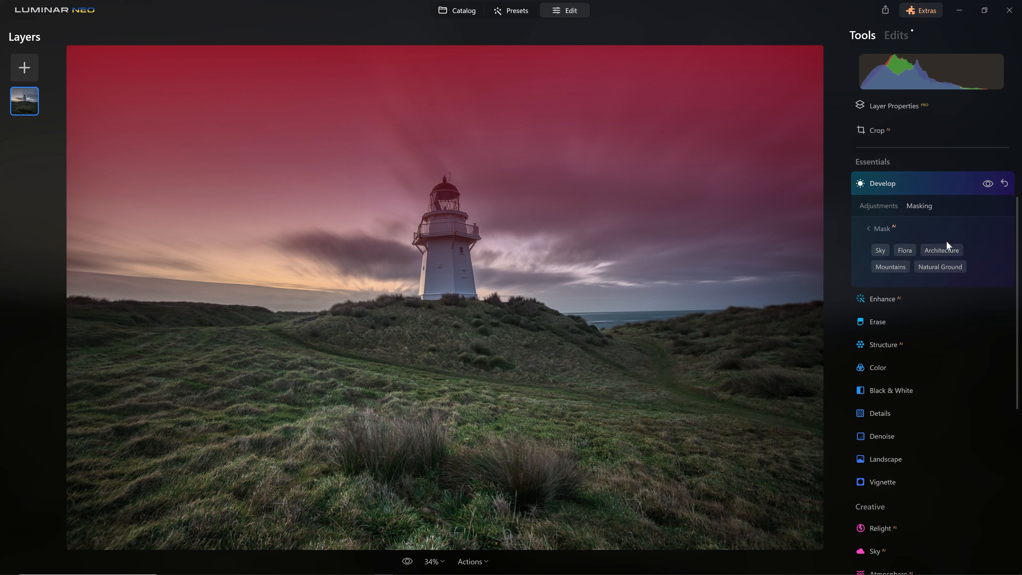
pyautogui.click(948, 250)
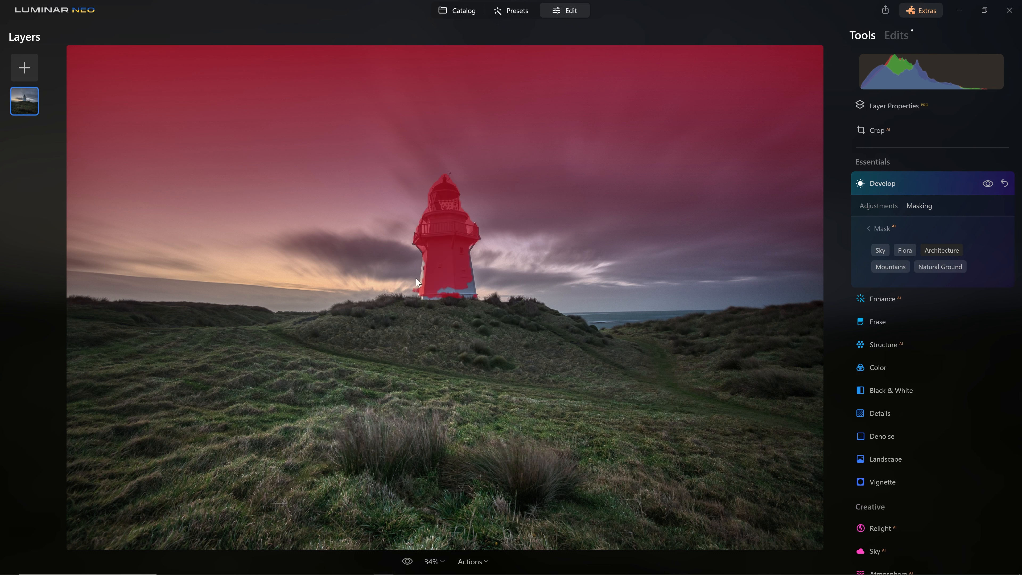
pyautogui.click(938, 254)
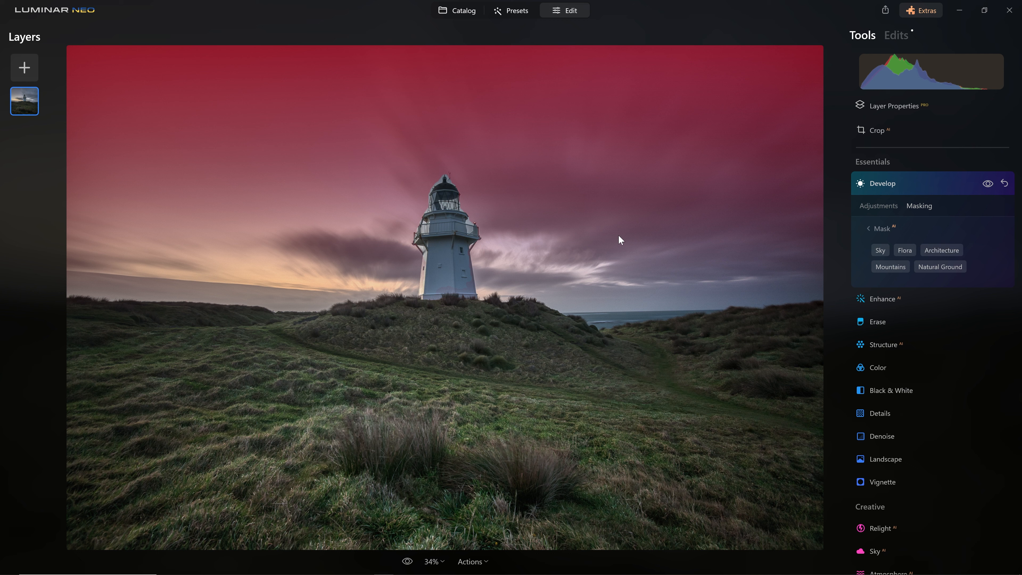
pyautogui.hotkey('ctrl', 'z')
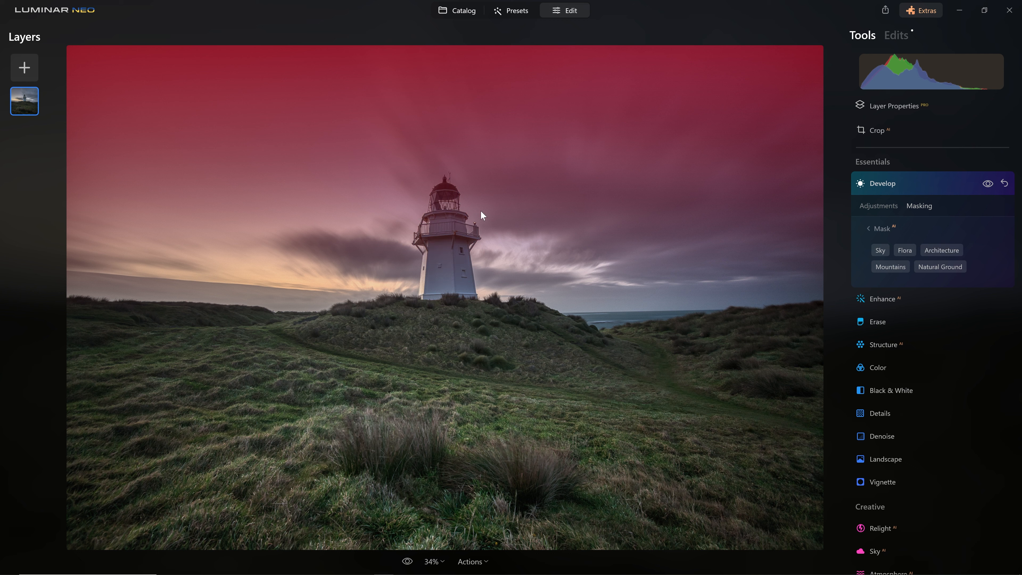
pyautogui.click(873, 203)
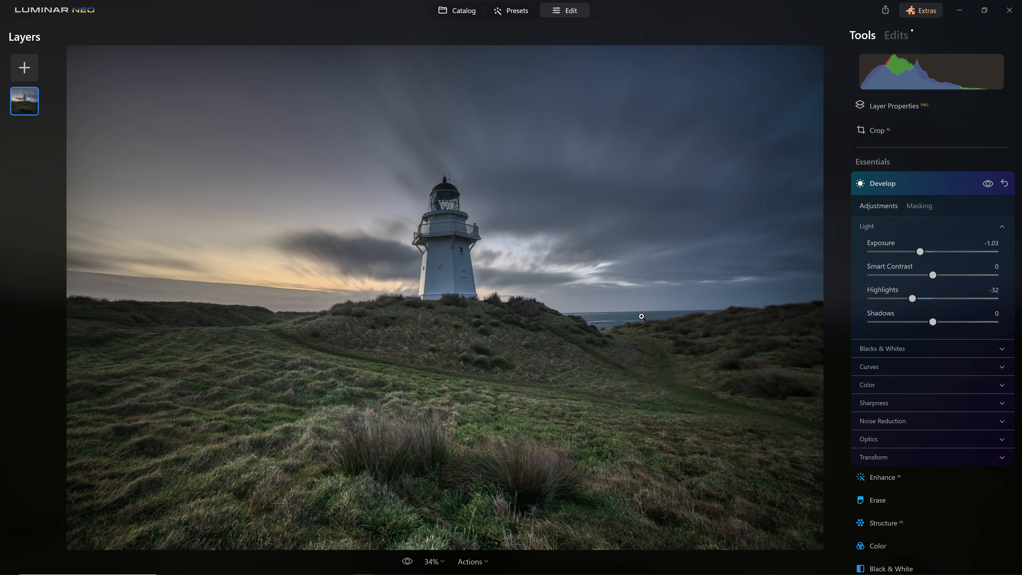
# Apply Structure AI to the photo with an Amount of 100.
pyautogui.click(908, 191)
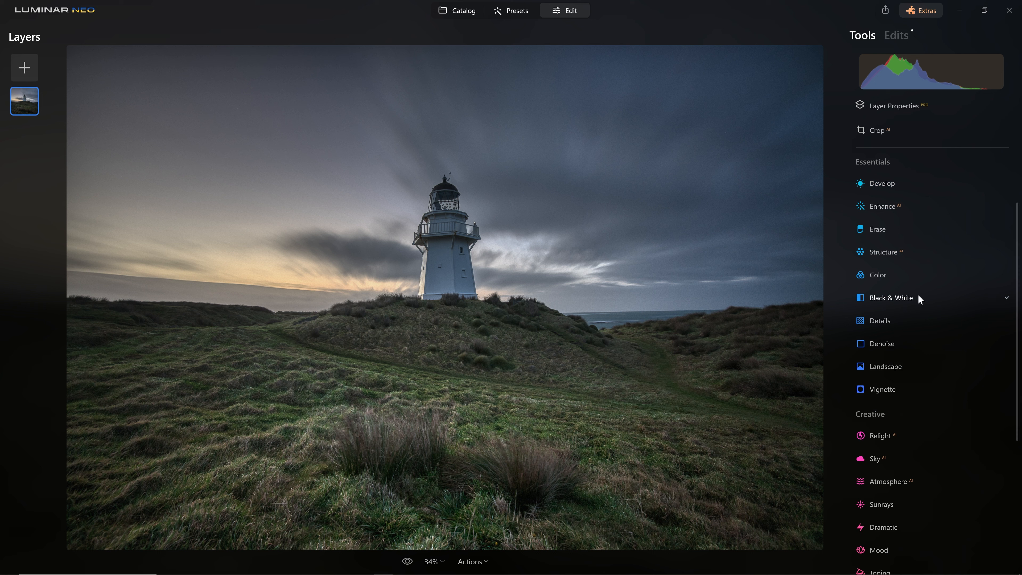
pyautogui.click(912, 254)
pyautogui.moveTo(936, 310); pyautogui.dragTo(986, 325)
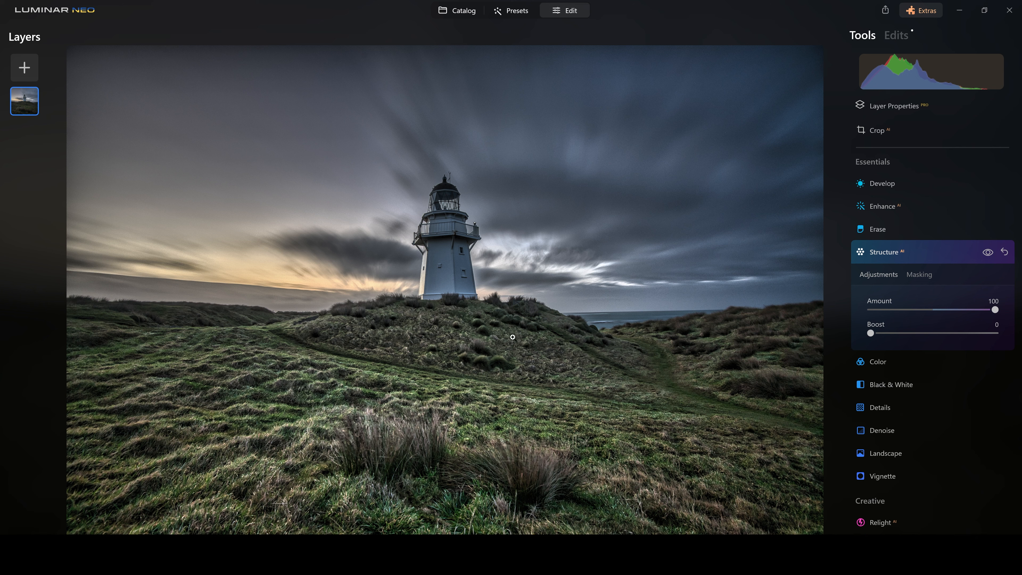
# Compare the photo with and without the Structure AI effect.
pyautogui.click(986, 255)
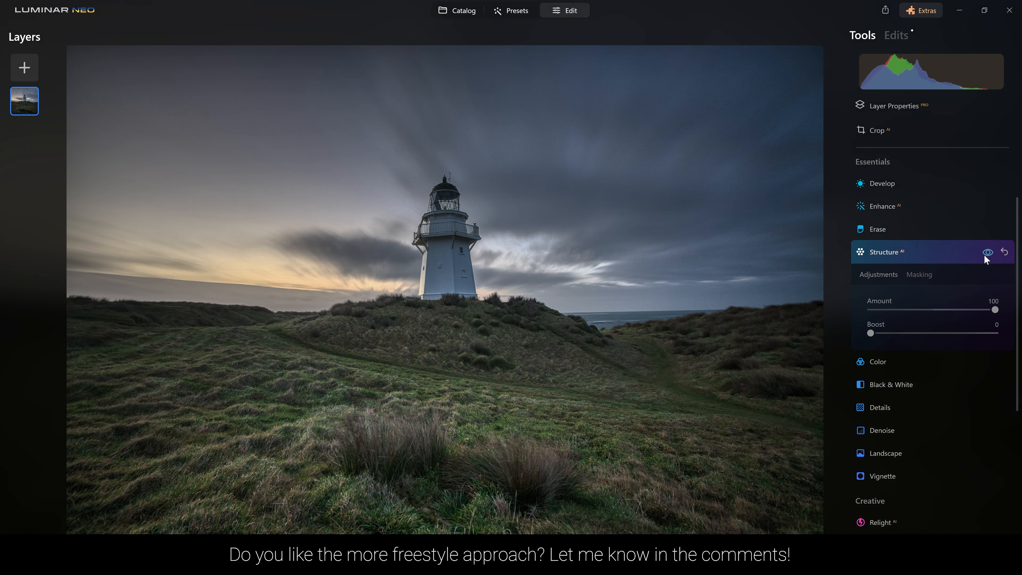
pyautogui.click(985, 256)
pyautogui.click(984, 255)
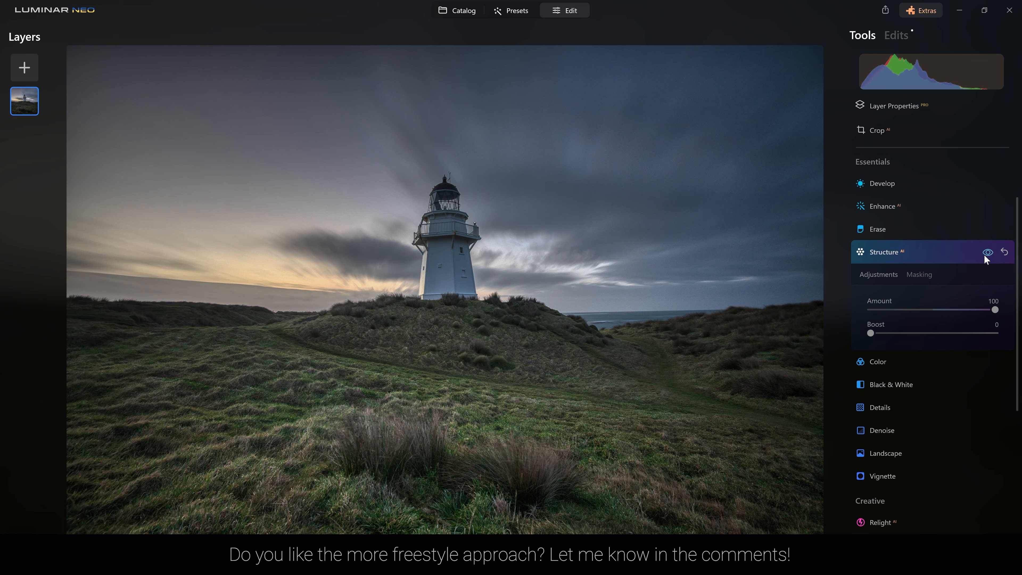
pyautogui.click(985, 255)
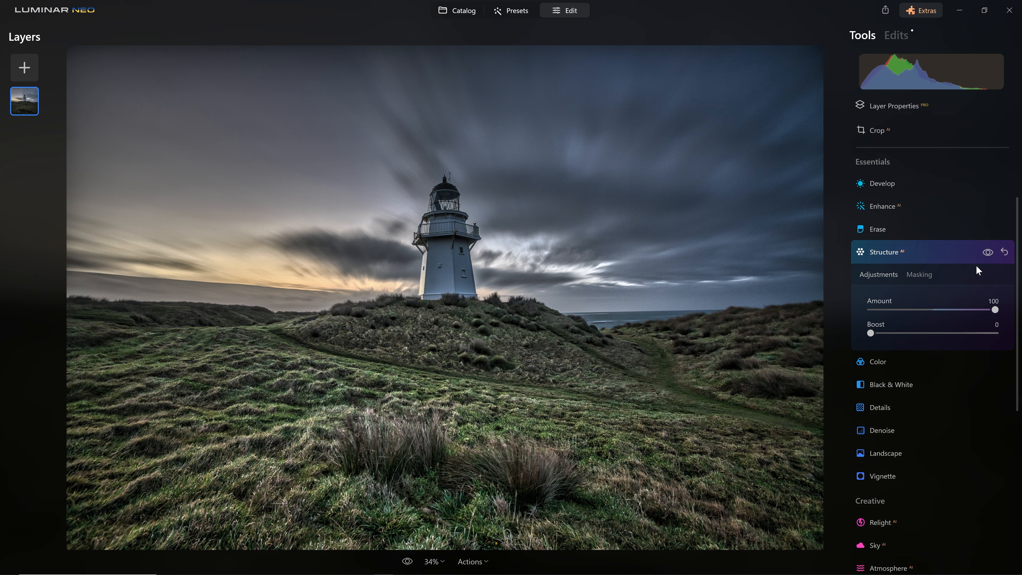
pyautogui.click(988, 253)
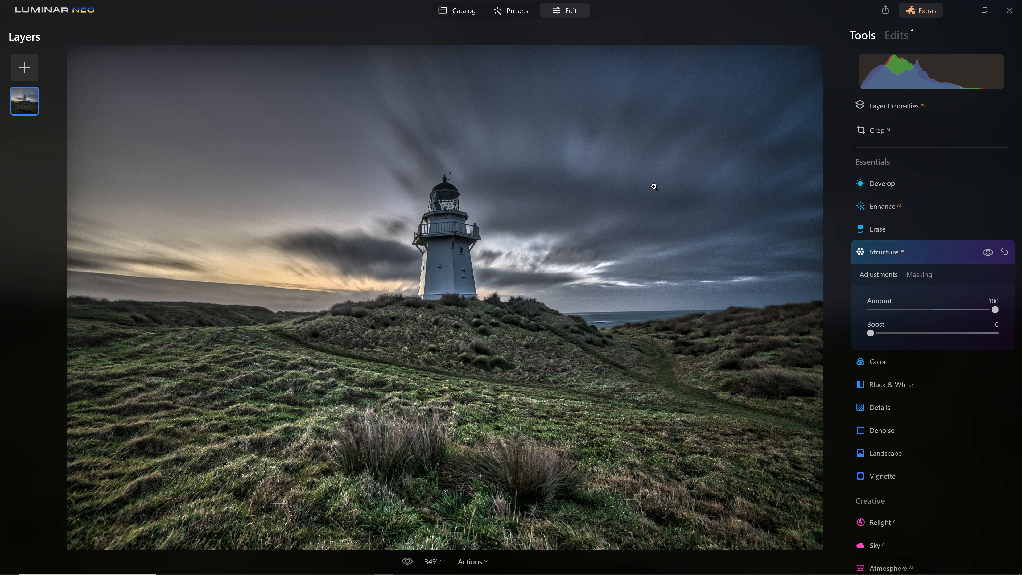
pyautogui.click(988, 255)
# Paint a Structure brush mask over the hill below the lighthouse, with Softness 100 and Strength 28.
pyautogui.scroll(-2, 918, 269)
pyautogui.click(924, 208)
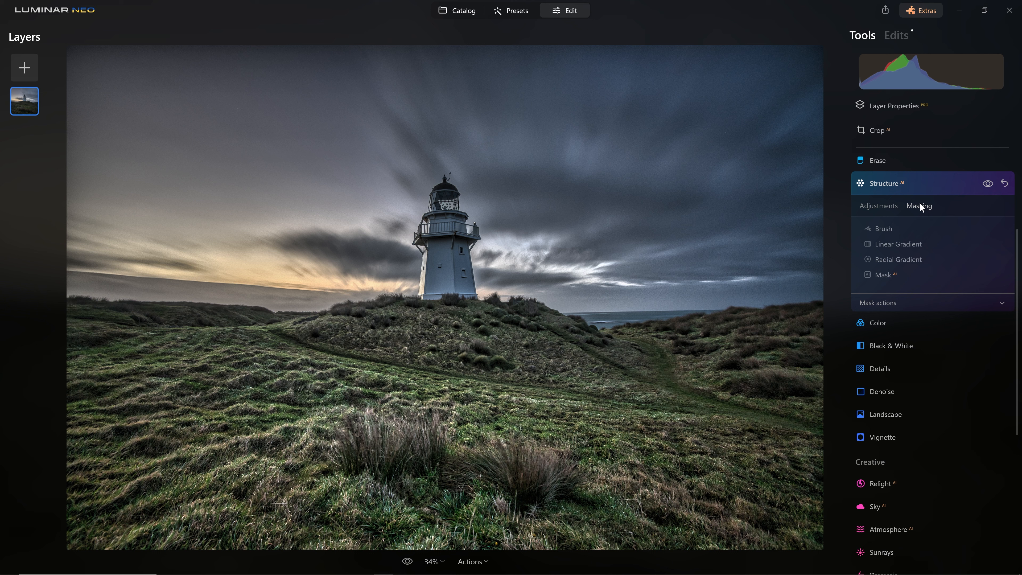
pyautogui.click(905, 235)
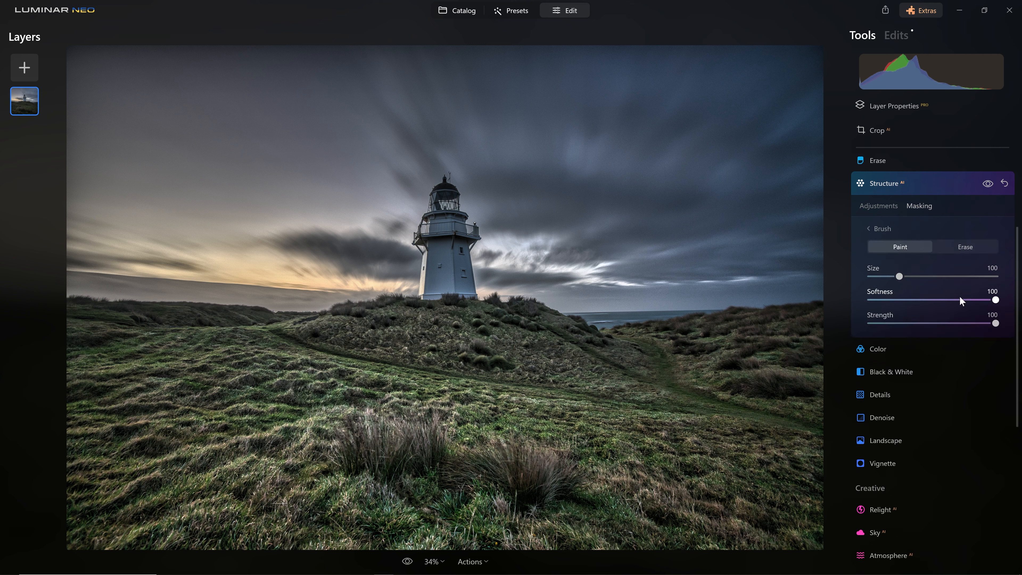
pyautogui.moveTo(1002, 299)
pyautogui.mouseDown()
pyautogui.moveTo(869, 300)
pyautogui.moveTo(997, 301)
pyautogui.mouseUp()
pyautogui.moveTo(993, 329); pyautogui.dragTo(907, 331)
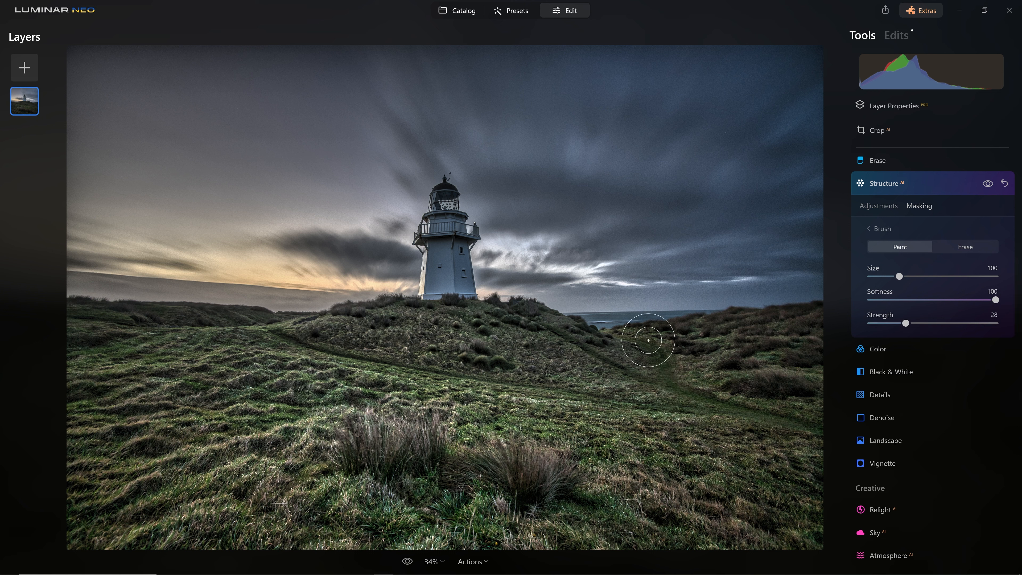
pyautogui.press(']')
pyautogui.moveTo(503, 326)
pyautogui.mouseDown()
pyautogui.moveTo(359, 345)
pyautogui.moveTo(287, 336)
pyautogui.moveTo(484, 398)
pyautogui.moveTo(671, 408)
pyautogui.moveTo(503, 394)
pyautogui.moveTo(332, 407)
pyautogui.moveTo(365, 433)
pyautogui.moveTo(538, 384)
pyautogui.mouseUp()
# Enlarge the mask brush to size 208 and paint Structure over the remaining foreground hills and the cloudy right-hand sky.
pyautogui.press(']')
pyautogui.press(']')
pyautogui.press(']')
pyautogui.press(']')
pyautogui.press(']')
pyautogui.press(']')
pyautogui.press(']')
pyautogui.press(']')
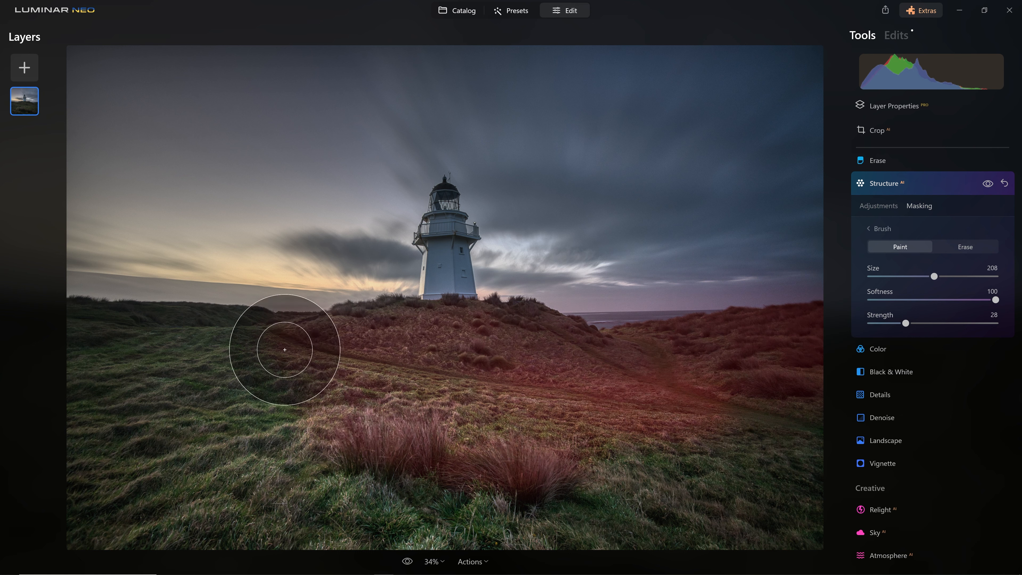
pyautogui.moveTo(458, 119)
pyautogui.mouseDown()
pyautogui.moveTo(522, 153)
pyautogui.moveTo(689, 121)
pyautogui.mouseUp()
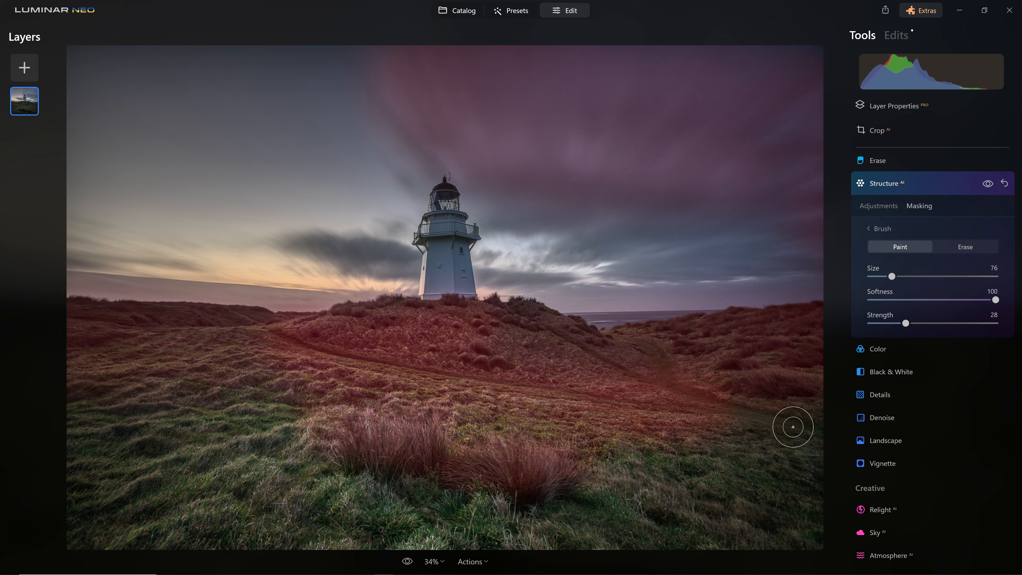
# Build up the Structure mask on the right foreground, hillside and grass clumps with a size 76 brush, and check the effect.
pyautogui.moveTo(792, 427)
pyautogui.mouseDown()
pyautogui.moveTo(806, 432)
pyautogui.moveTo(574, 398)
pyautogui.moveTo(283, 333)
pyautogui.moveTo(709, 413)
pyautogui.mouseUp()
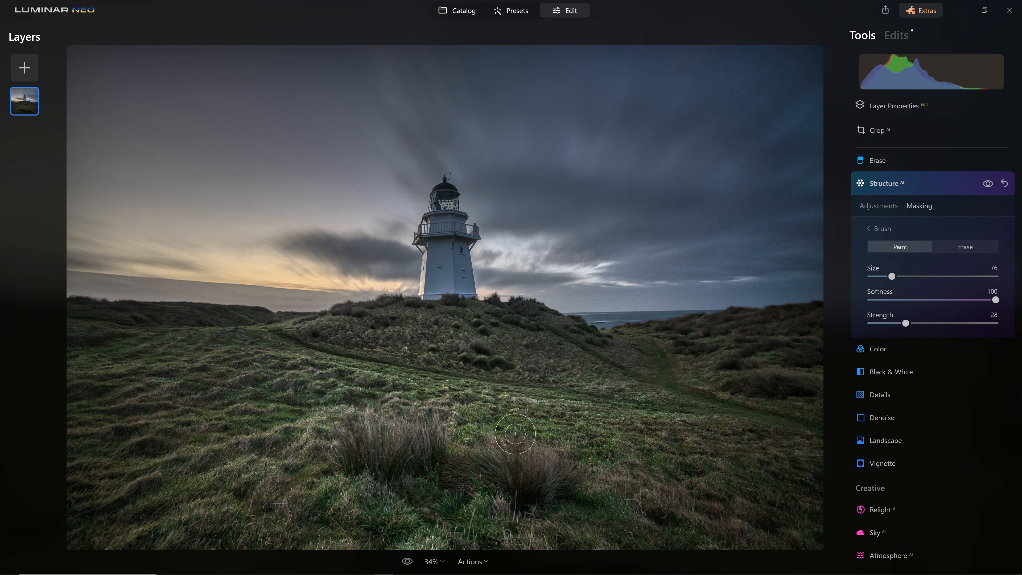
pyautogui.moveTo(404, 358)
pyautogui.mouseDown()
pyautogui.moveTo(593, 372)
pyautogui.moveTo(592, 415)
pyautogui.mouseUp()
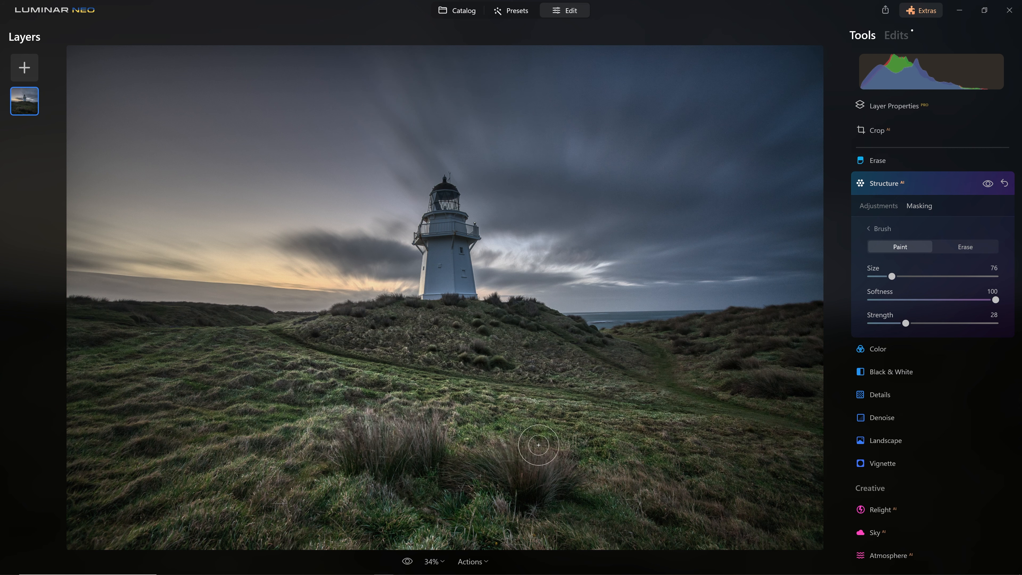
pyautogui.moveTo(362, 425); pyautogui.dragTo(559, 448)
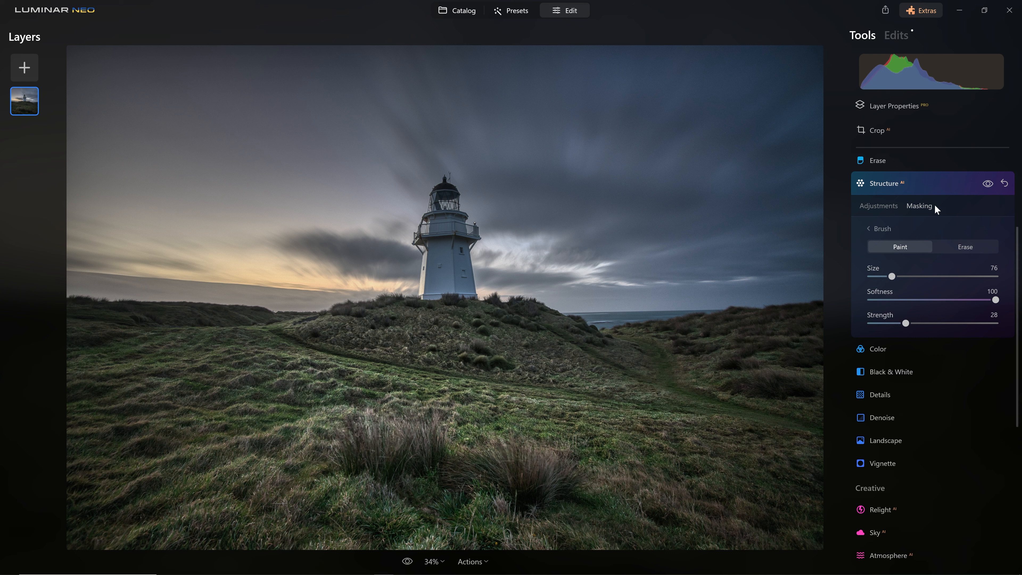
pyautogui.click(984, 183)
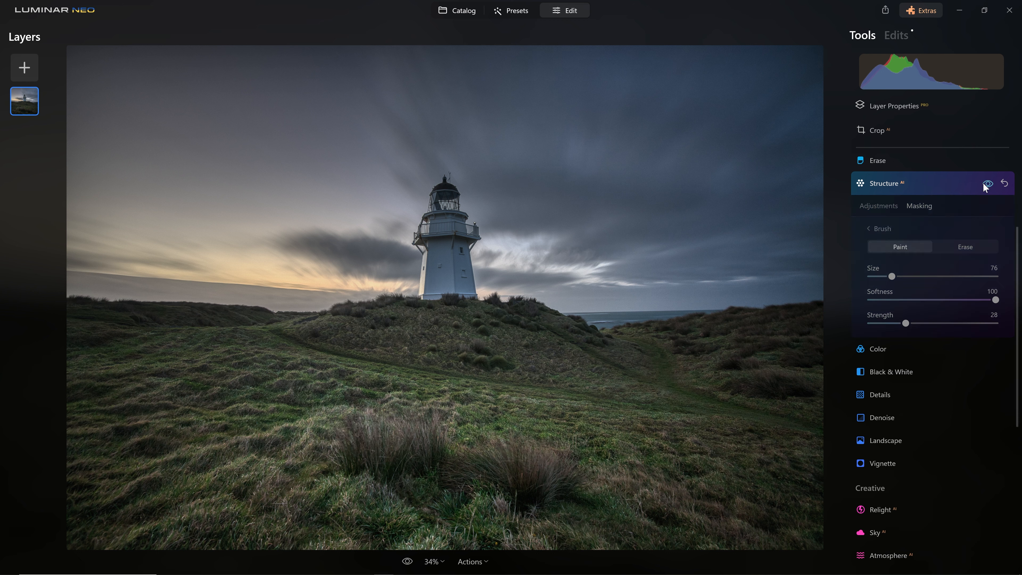
# Soften the Structure mask along the hills and over the grass clumps using the Erase brush at size 136.
pyautogui.click(968, 247)
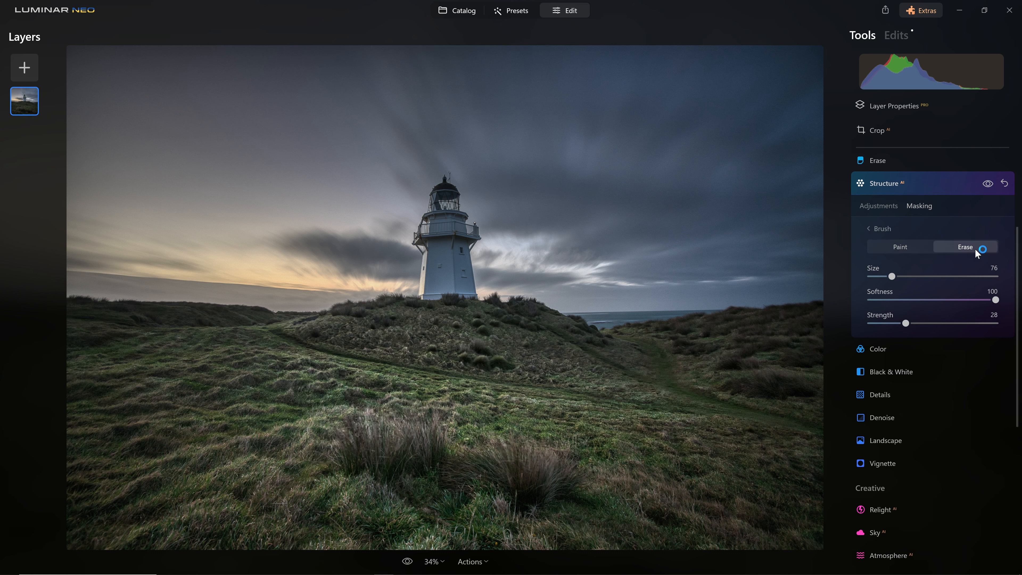
pyautogui.press(']')
pyautogui.scroll(4, 364, 299)
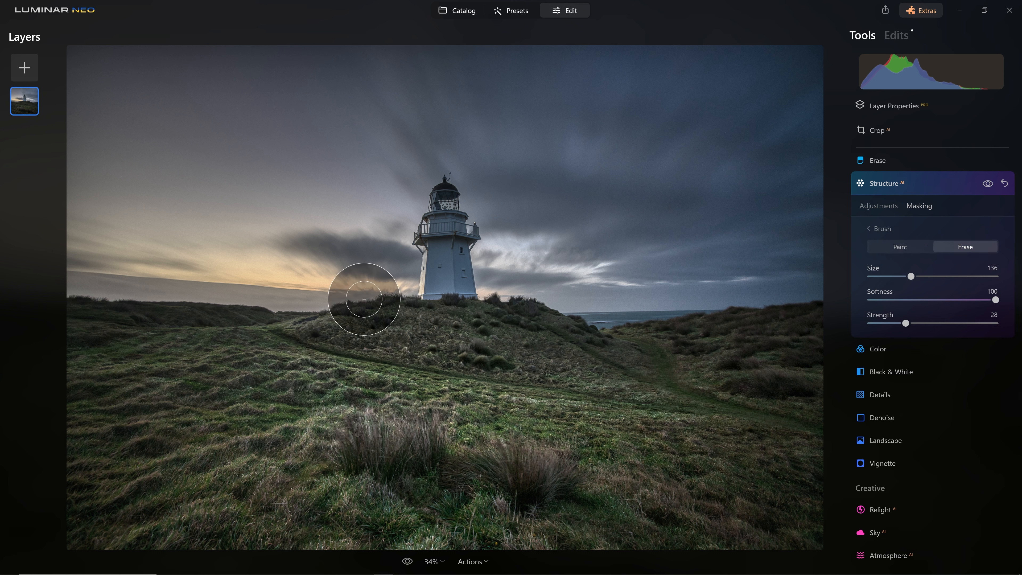
pyautogui.click(347, 308)
pyautogui.moveTo(644, 342); pyautogui.dragTo(718, 383)
pyautogui.moveTo(626, 356)
pyautogui.mouseDown()
pyautogui.moveTo(355, 321)
pyautogui.moveTo(391, 349)
pyautogui.mouseUp()
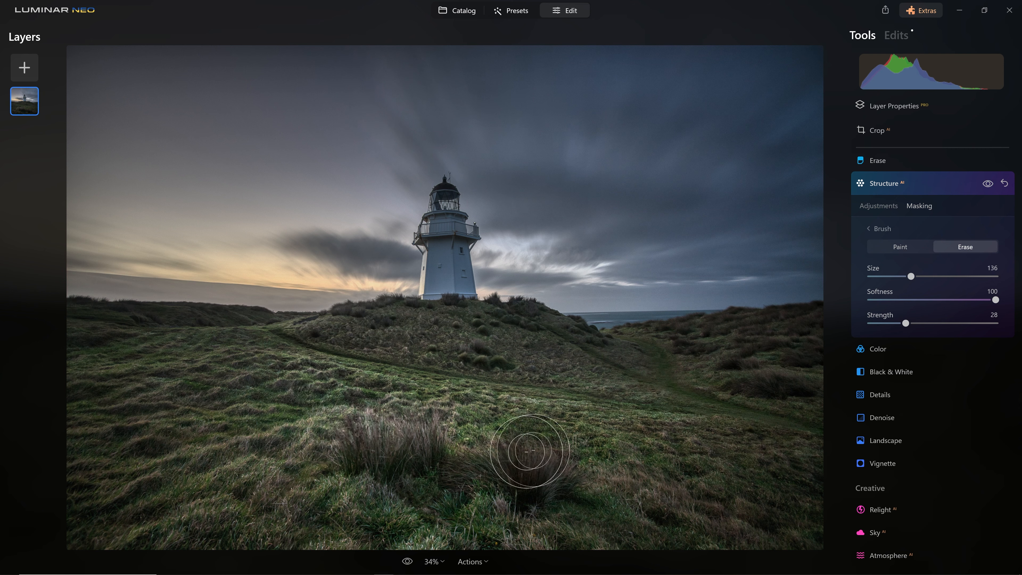
pyautogui.moveTo(366, 402)
pyautogui.mouseDown()
pyautogui.moveTo(682, 456)
pyautogui.moveTo(576, 449)
pyautogui.mouseUp()
# Brush across the sky in the Structure mask with an enlarged brush, and check the photo with the effect toggled.
pyautogui.scroll(14, 105, 353)
pyautogui.moveTo(773, 248)
pyautogui.mouseDown()
pyautogui.moveTo(740, 248)
pyautogui.moveTo(380, 94)
pyautogui.moveTo(861, 31)
pyautogui.moveTo(331, 44)
pyautogui.moveTo(336, 51)
pyautogui.mouseUp()
pyautogui.moveTo(391, 107)
pyautogui.mouseDown()
pyautogui.moveTo(474, 64)
pyautogui.moveTo(822, 53)
pyautogui.moveTo(765, 92)
pyautogui.moveTo(845, 132)
pyautogui.moveTo(859, 207)
pyautogui.moveTo(692, 233)
pyautogui.moveTo(506, 239)
pyautogui.moveTo(693, 263)
pyautogui.mouseUp()
pyautogui.click(989, 185)
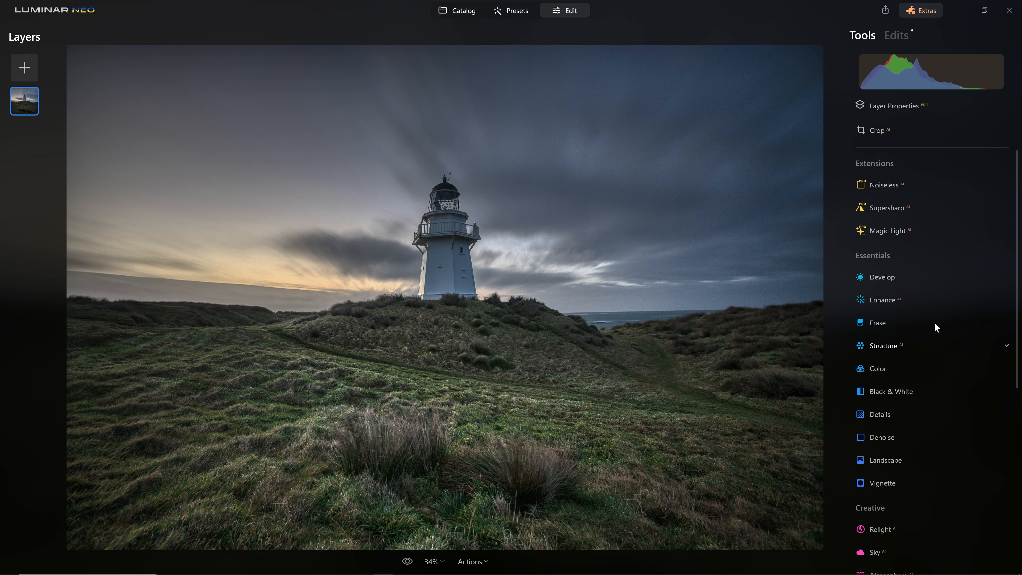
# In the Develop curves, raise the midtone point to brighten the photo and add two anchor points on the darker part of the curve.
pyautogui.click(920, 278)
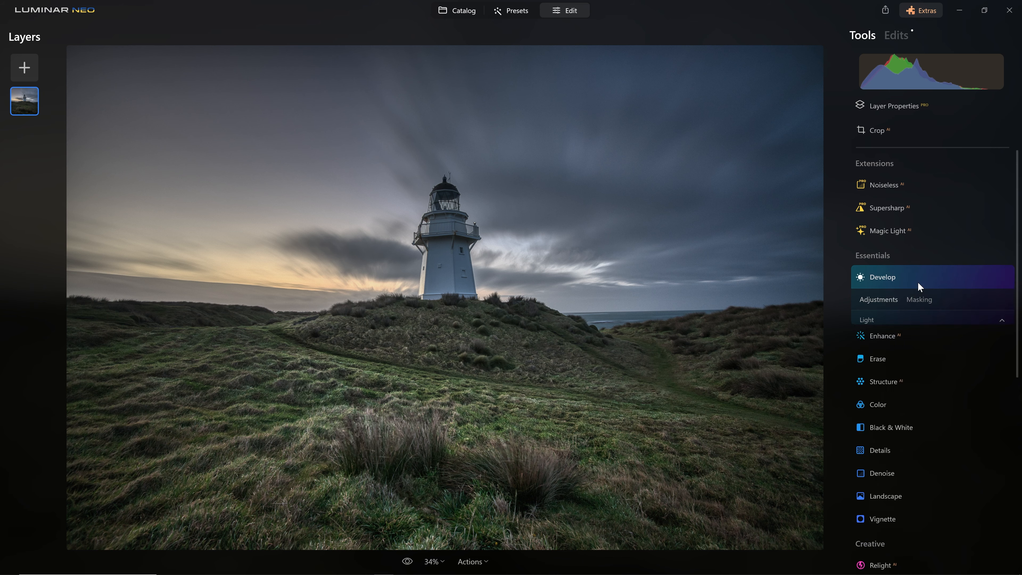
pyautogui.click(901, 325)
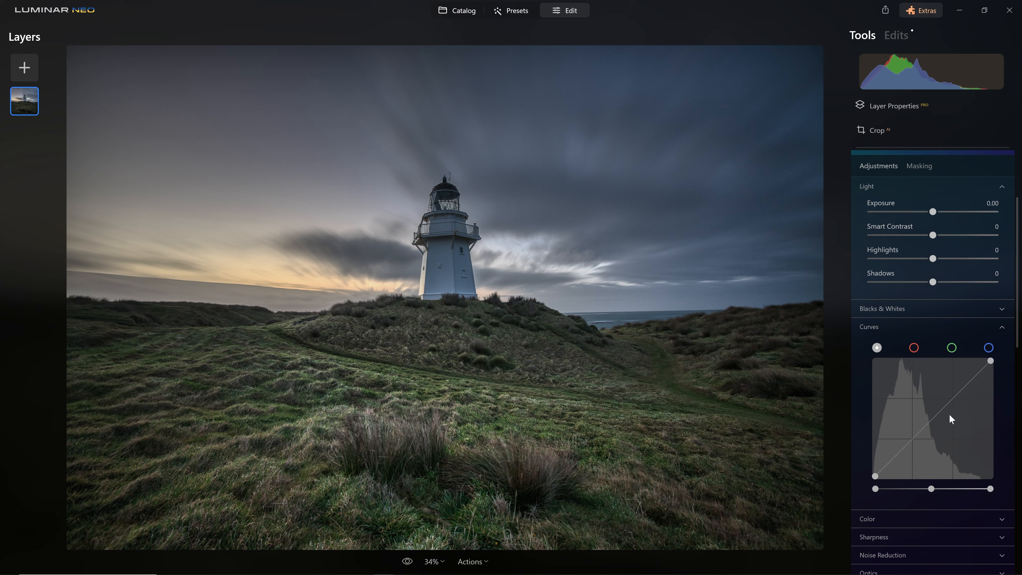
pyautogui.moveTo(939, 414); pyautogui.dragTo(929, 408)
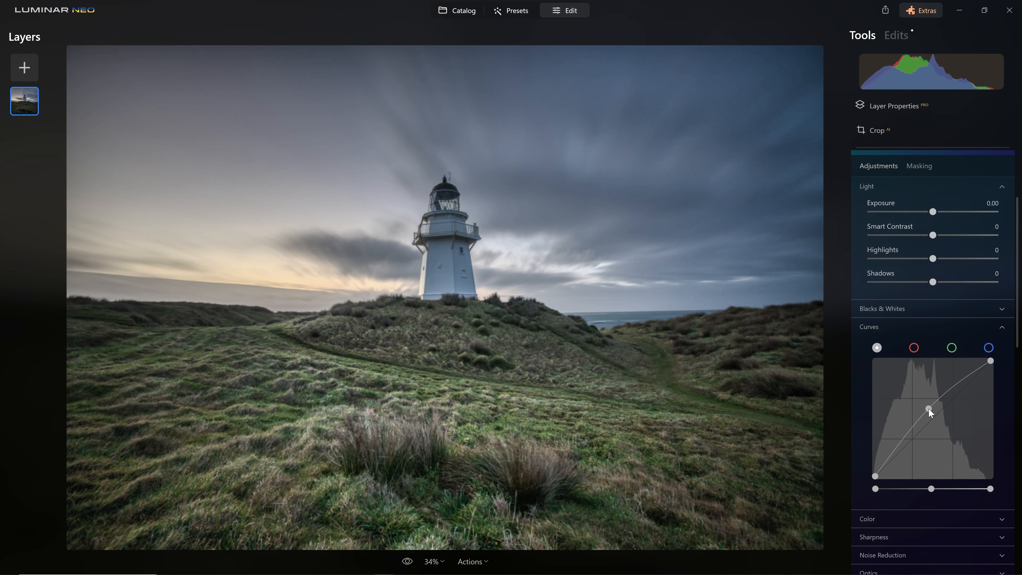
pyautogui.moveTo(929, 408)
pyautogui.mouseDown()
pyautogui.moveTo(949, 426)
pyautogui.moveTo(939, 413)
pyautogui.mouseUp()
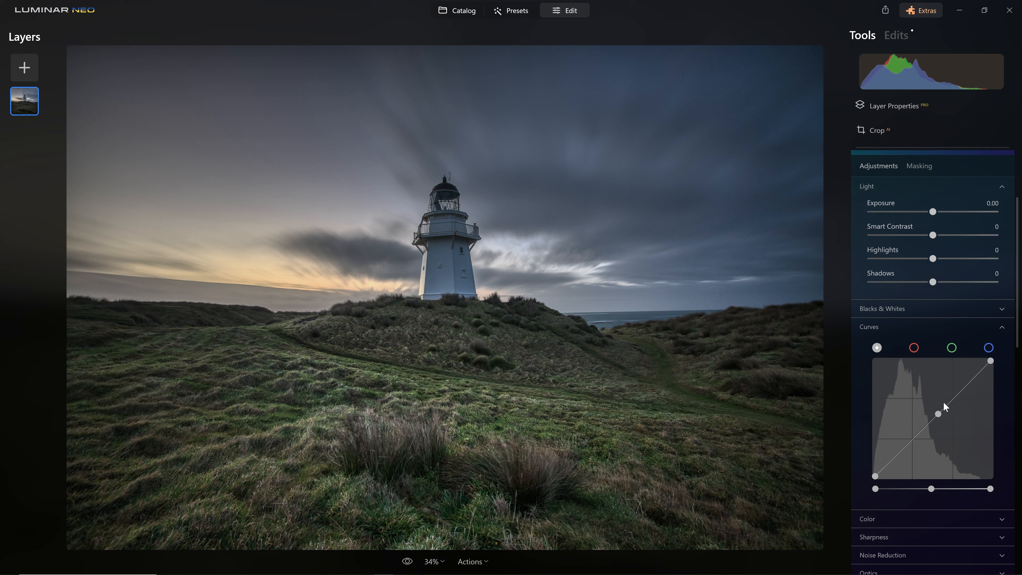
pyautogui.moveTo(941, 412); pyautogui.dragTo(930, 408)
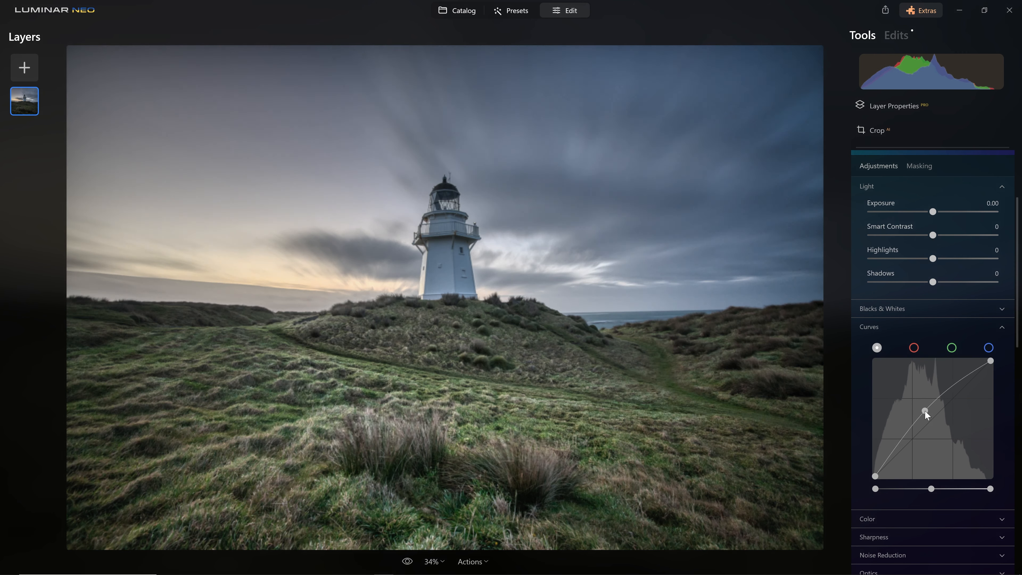
pyautogui.moveTo(925, 410)
pyautogui.mouseDown()
pyautogui.moveTo(917, 408)
pyautogui.moveTo(933, 421)
pyautogui.moveTo(927, 414)
pyautogui.mouseUp()
pyautogui.click(900, 445)
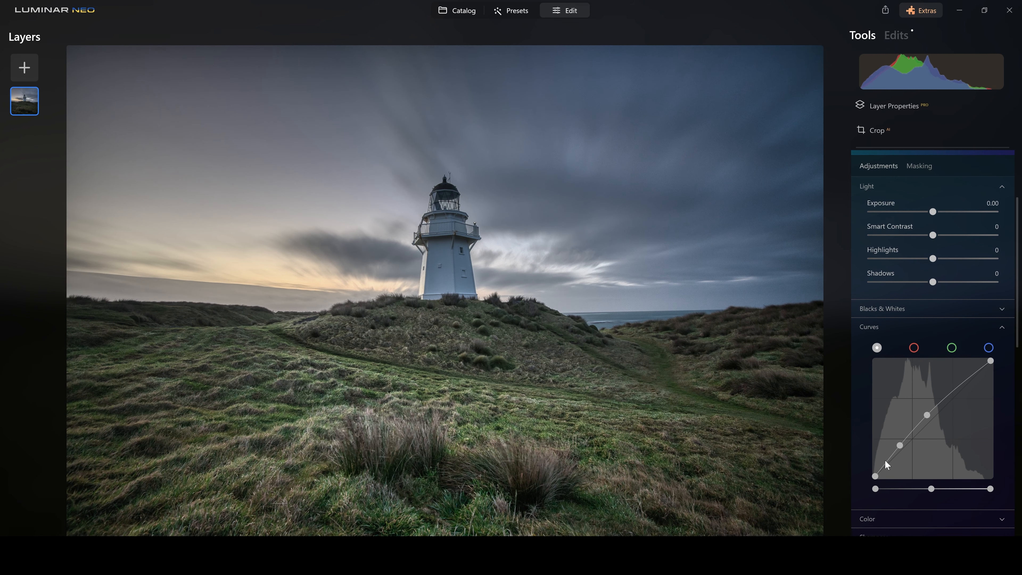
pyautogui.moveTo(886, 462)
pyautogui.mouseDown()
pyautogui.moveTo(894, 470)
pyautogui.moveTo(884, 431)
pyautogui.moveTo(893, 461)
pyautogui.mouseUp()
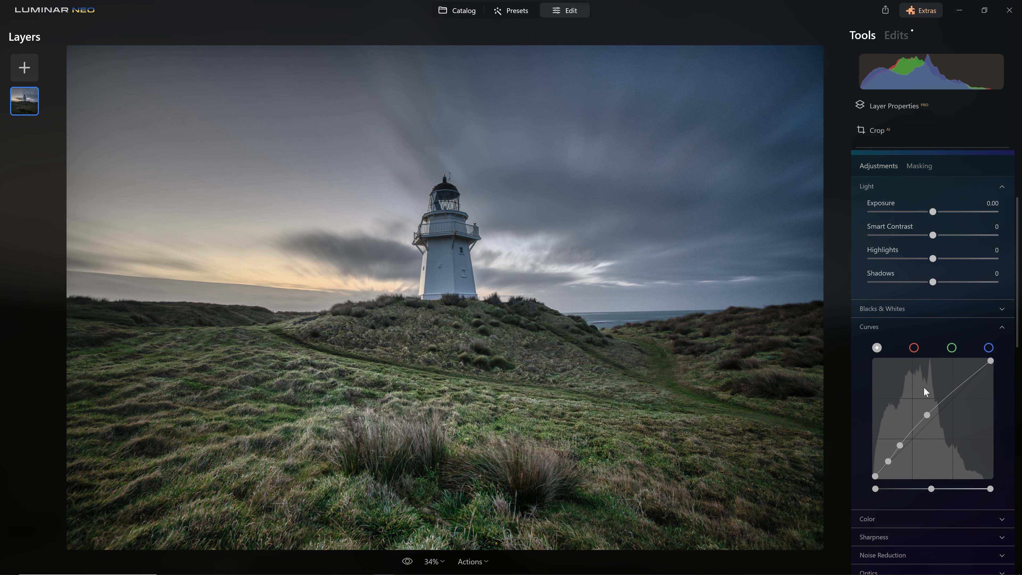
# Draw a large radial gradient mask for Develop centred on the hill just below the lighthouse, and compare the photo with the effect toggled.
pyautogui.scroll(3, 967, 316)
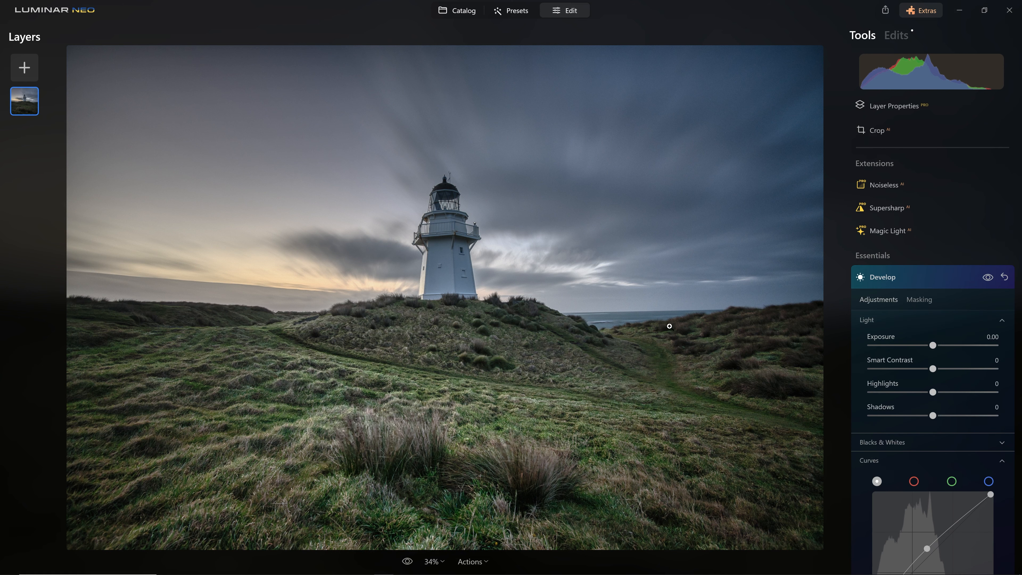
pyautogui.click(922, 300)
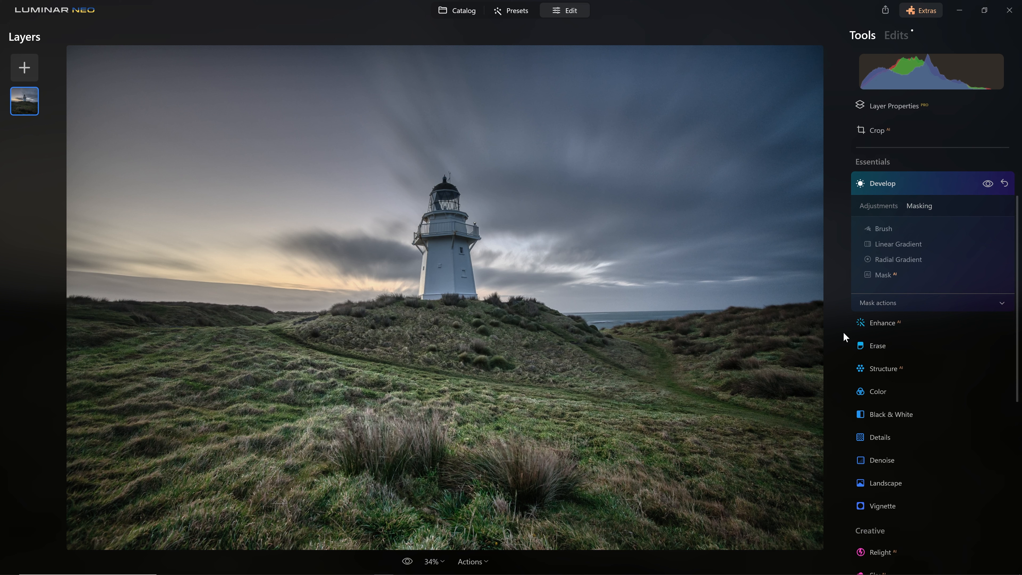
pyautogui.click(906, 260)
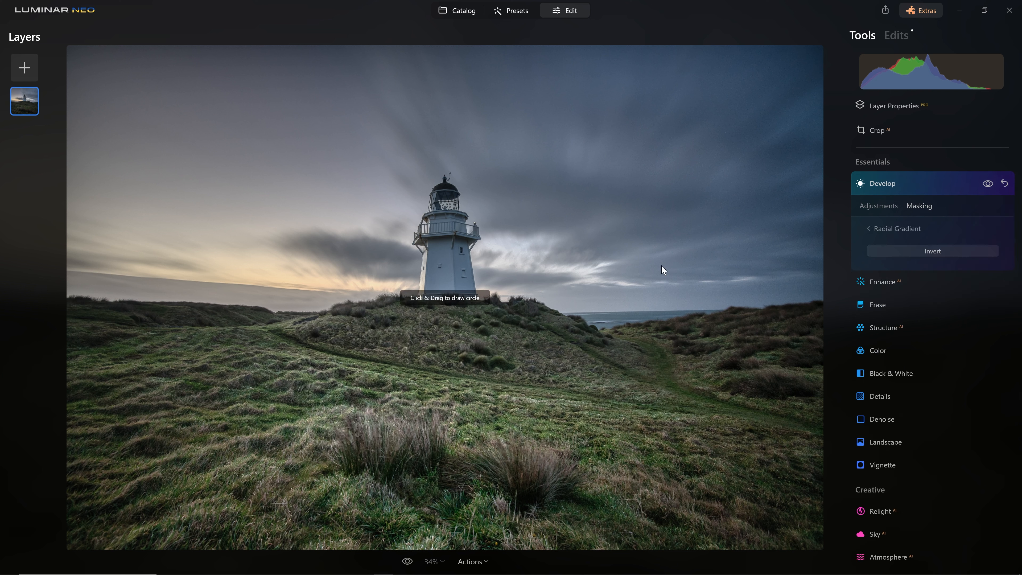
pyautogui.moveTo(448, 317)
pyautogui.mouseDown()
pyautogui.moveTo(511, 244)
pyautogui.moveTo(519, 219)
pyautogui.mouseUp()
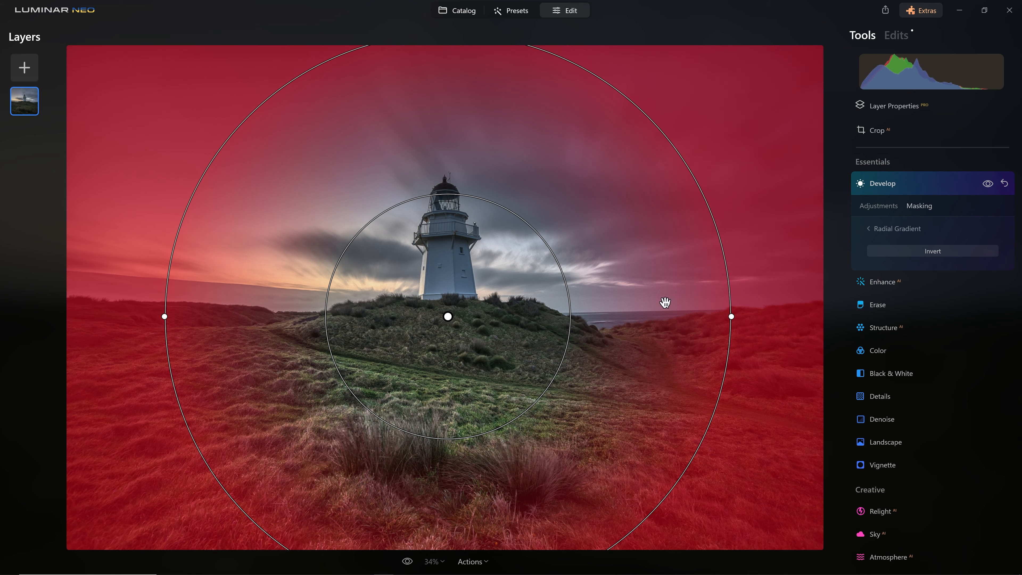
pyautogui.click(888, 209)
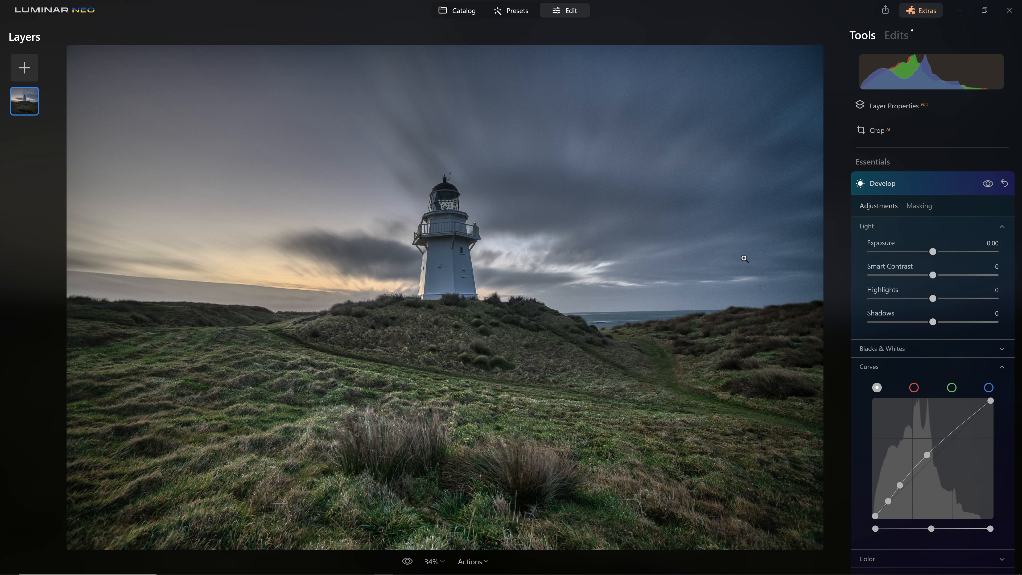
pyautogui.click(988, 184)
pyautogui.click(988, 184)
pyautogui.click(988, 184)
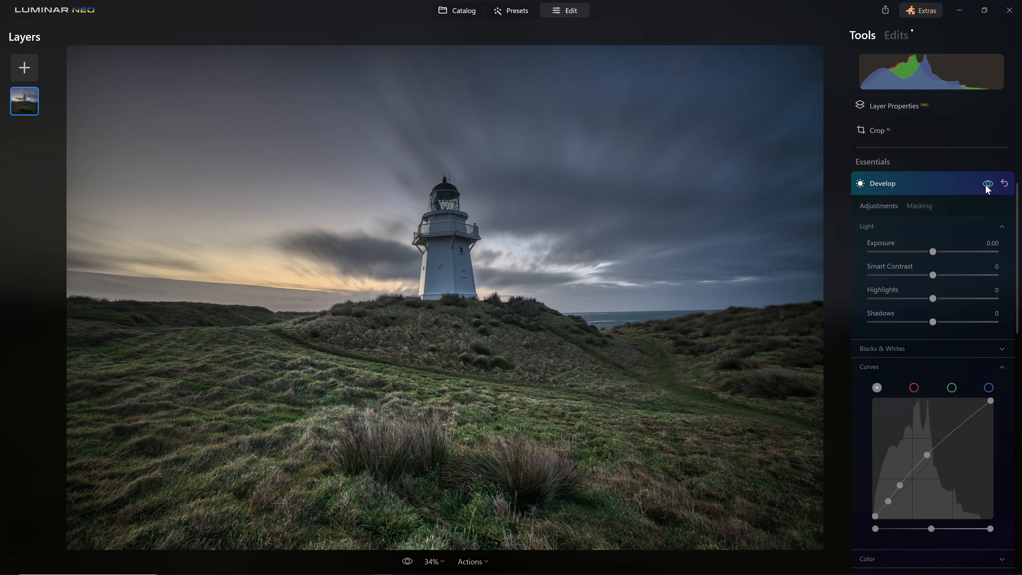
pyautogui.click(988, 184)
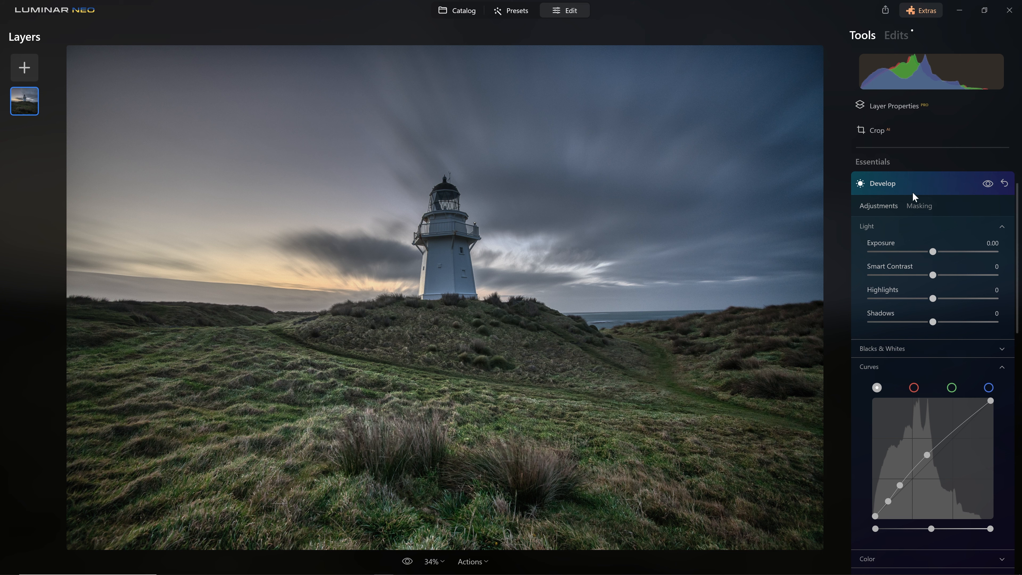
# Show the Develop mask, invert it to cover the lighthouse and central area, and compare the photo with the effect toggled.
pyautogui.click(919, 206)
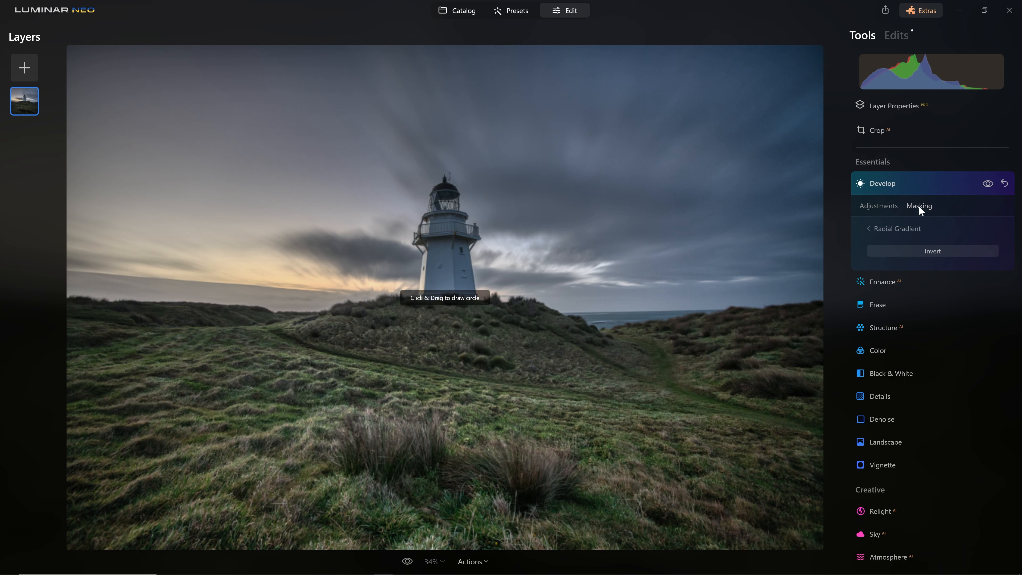
pyautogui.click(885, 229)
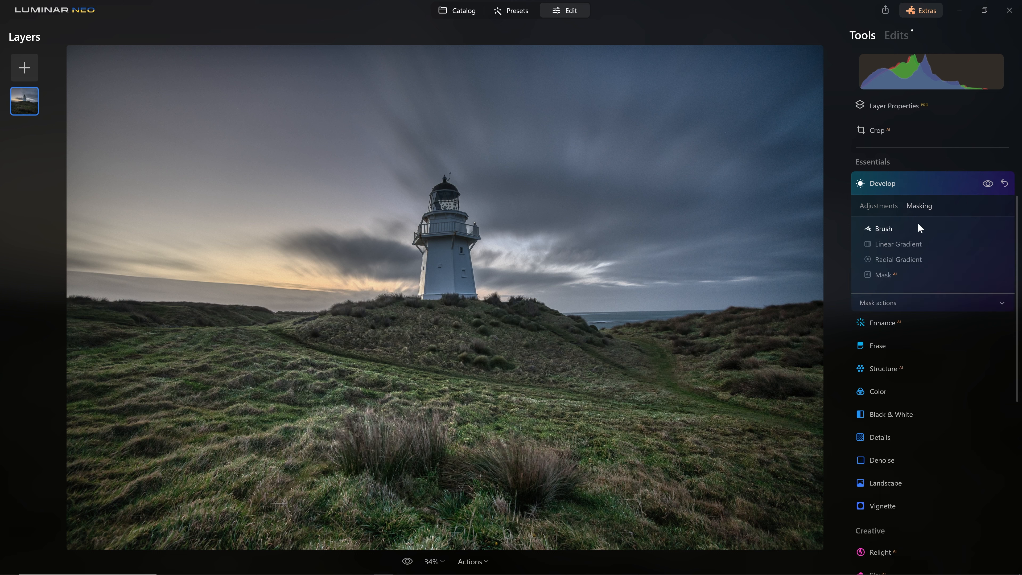
pyautogui.click(898, 308)
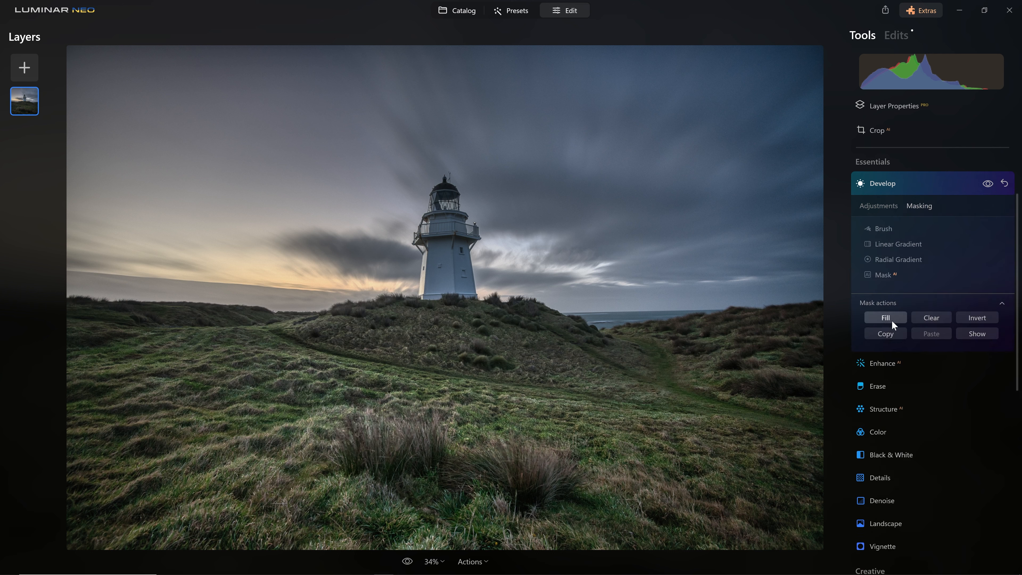
pyautogui.click(977, 334)
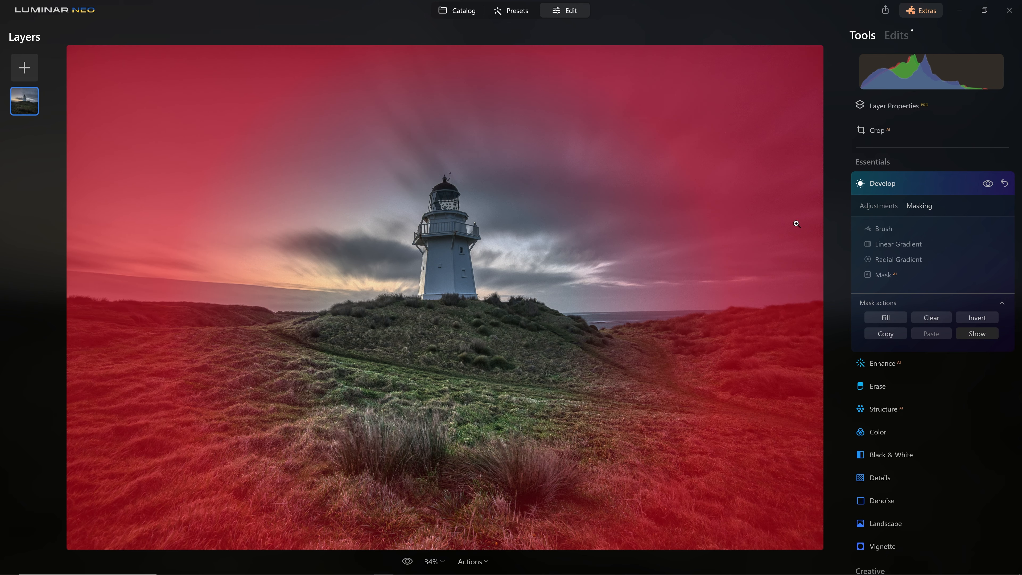
pyautogui.click(974, 320)
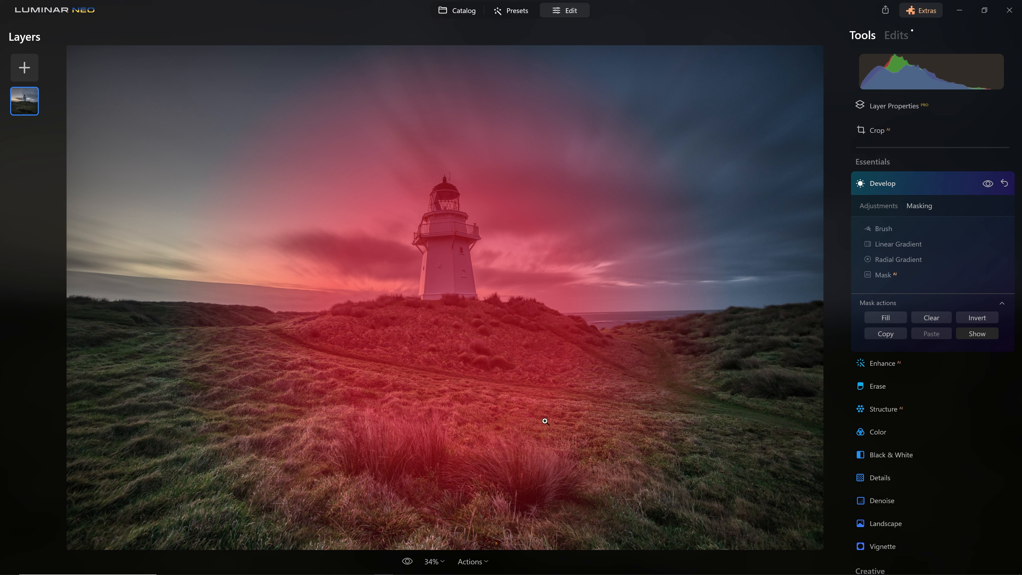
pyautogui.click(887, 207)
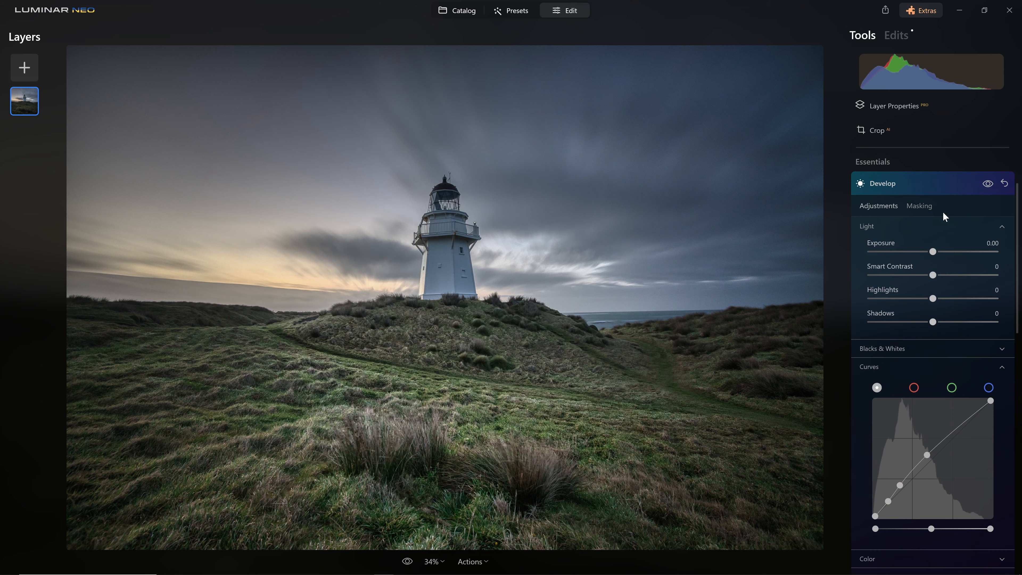
pyautogui.click(989, 184)
pyautogui.click(990, 184)
pyautogui.click(990, 183)
pyautogui.click(989, 185)
# Copy the radial mask into a fresh Develop adjustment, show it, and invert it to cover the outer areas of the photo.
pyautogui.click(920, 205)
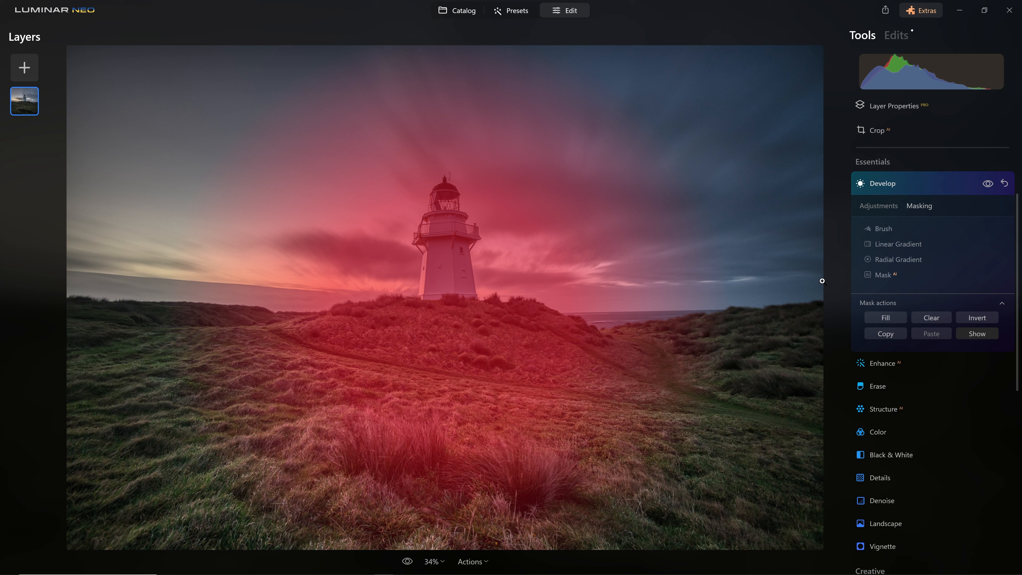
pyautogui.click(885, 333)
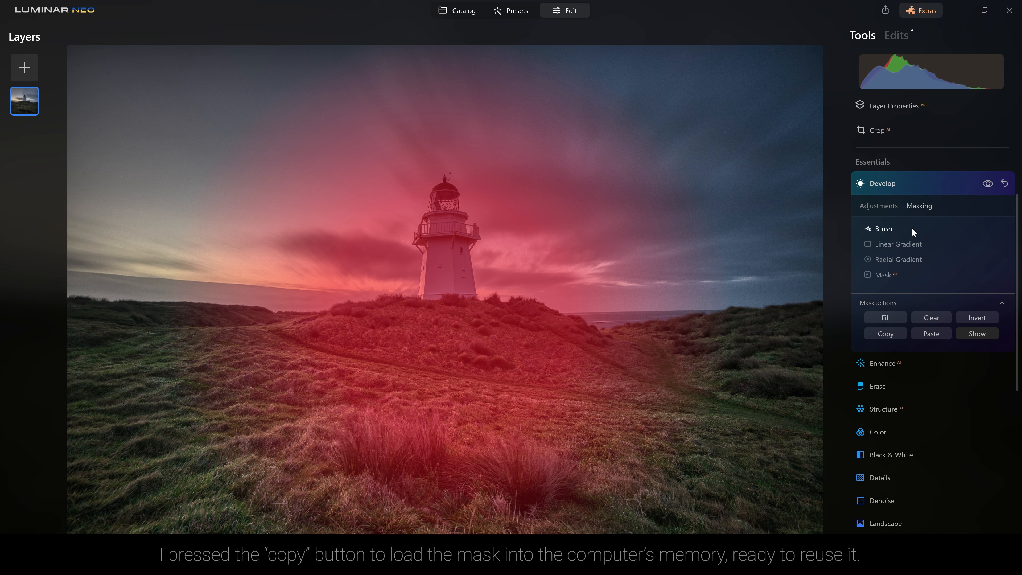
pyautogui.click(904, 182)
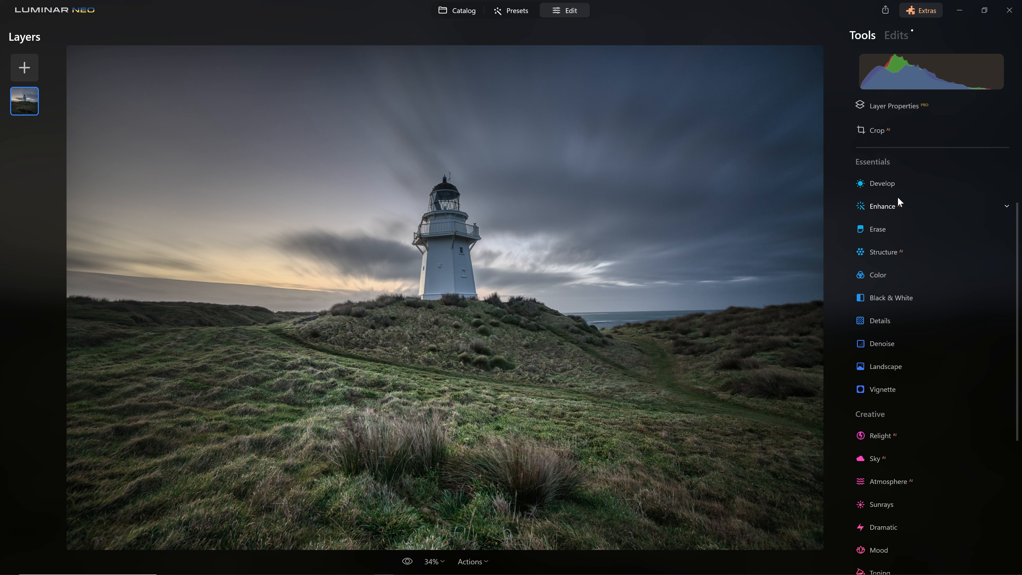
pyautogui.click(895, 184)
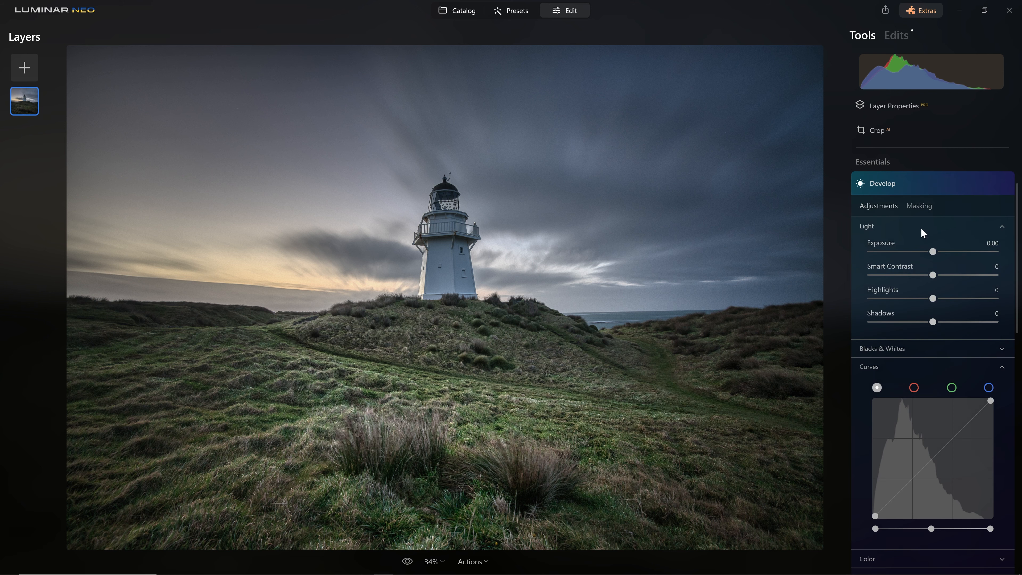
pyautogui.click(920, 205)
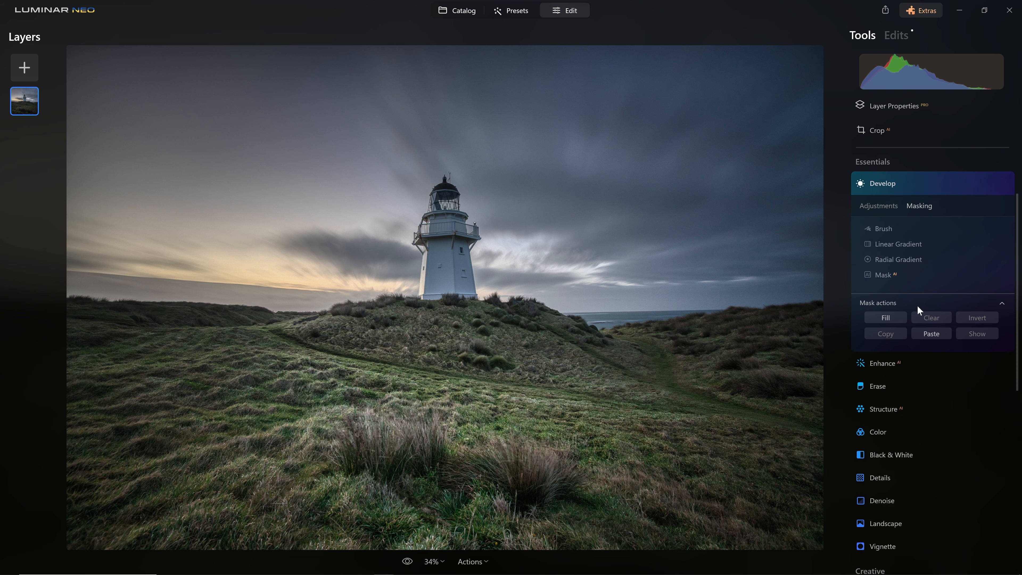
pyautogui.click(938, 334)
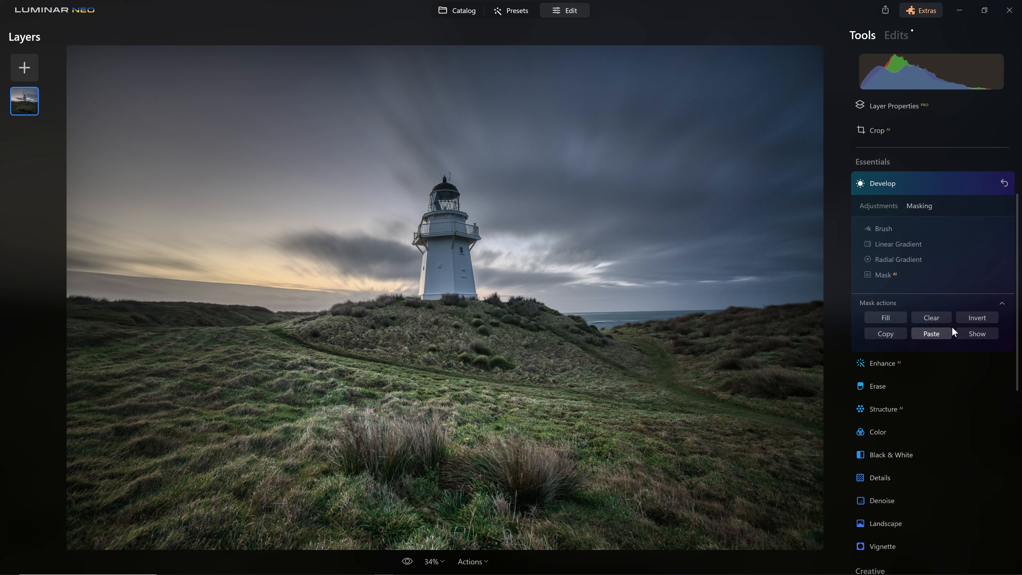
pyautogui.click(967, 333)
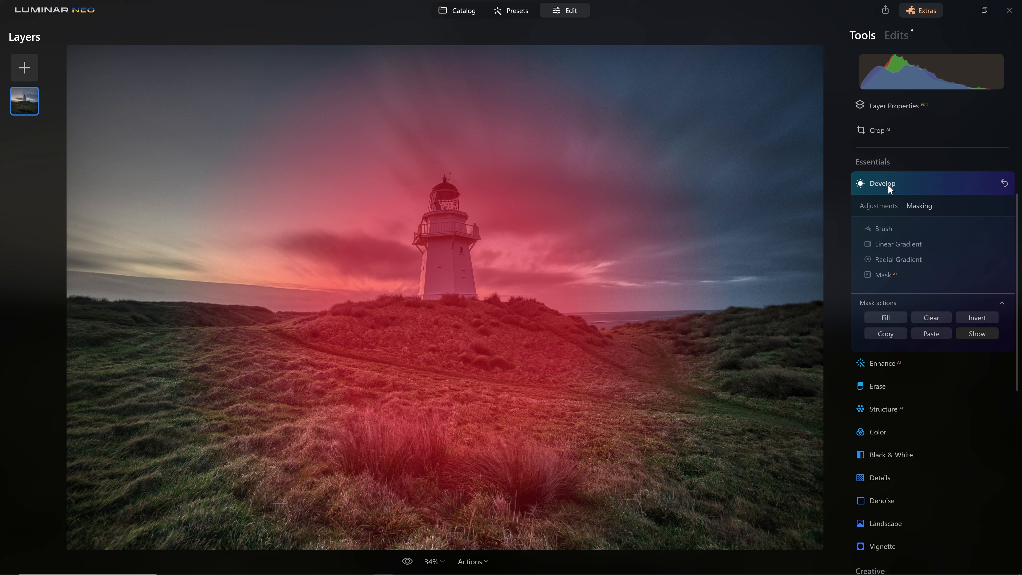
pyautogui.click(979, 318)
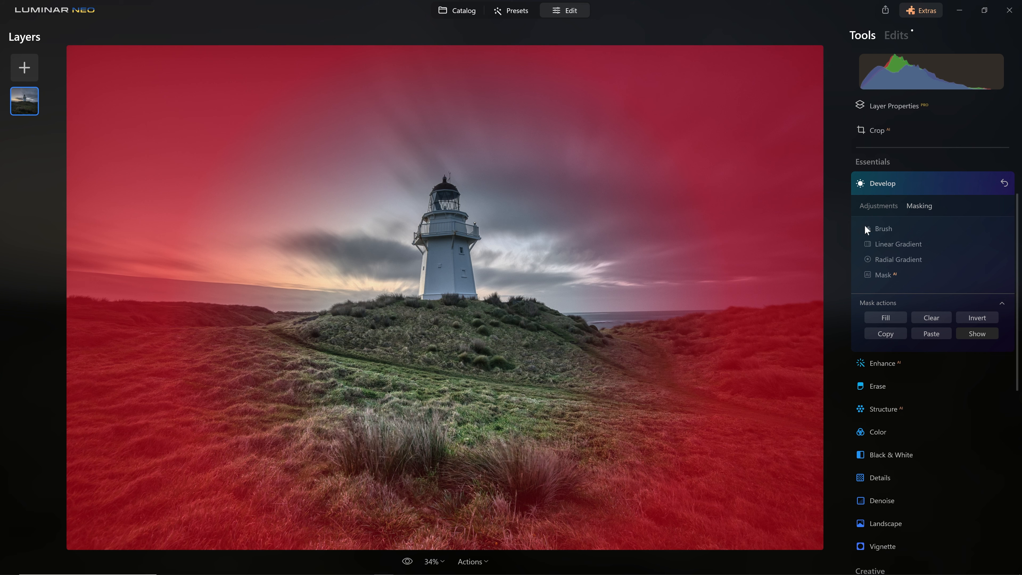
# Darken and flatten the masked edges by lowering the curve's white point and slightly raising its black point, and compare with the effect toggled.
pyautogui.click(894, 207)
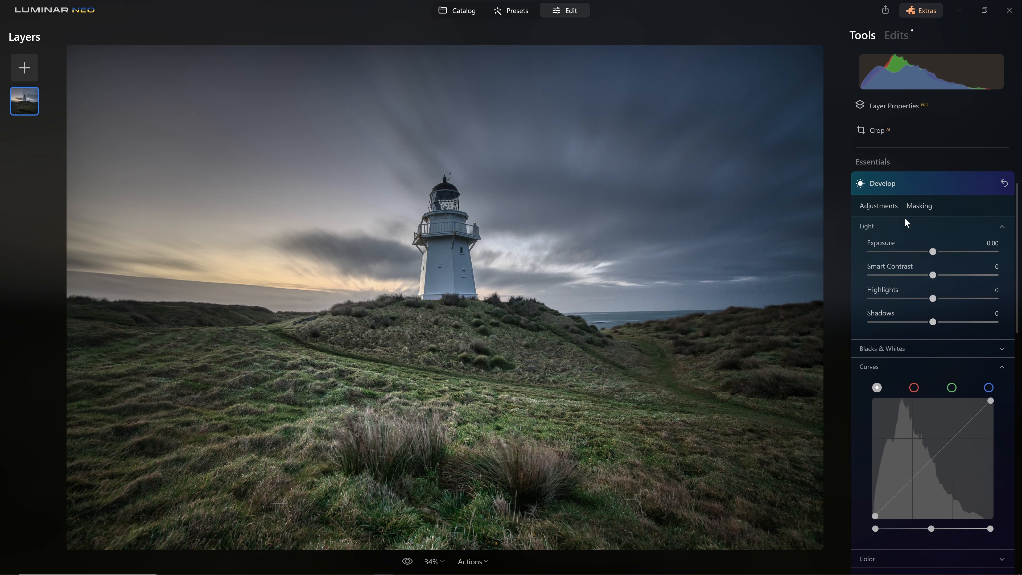
pyautogui.moveTo(930, 256)
pyautogui.mouseDown()
pyautogui.moveTo(997, 253)
pyautogui.moveTo(867, 250)
pyautogui.moveTo(914, 252)
pyautogui.mouseUp()
pyautogui.doubleClick(914, 253)
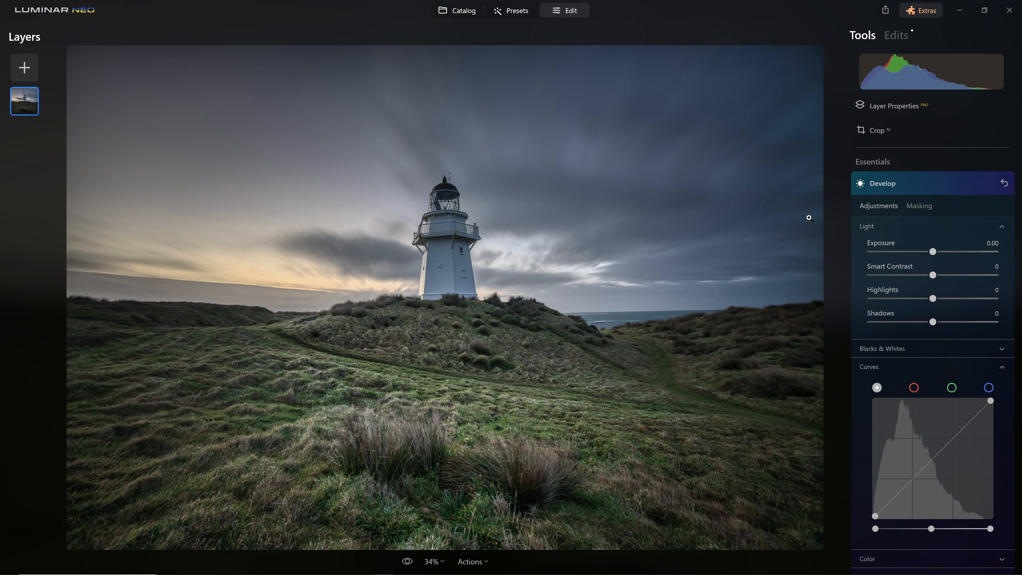
pyautogui.scroll(-3, 962, 421)
pyautogui.moveTo(991, 336); pyautogui.dragTo(1006, 361)
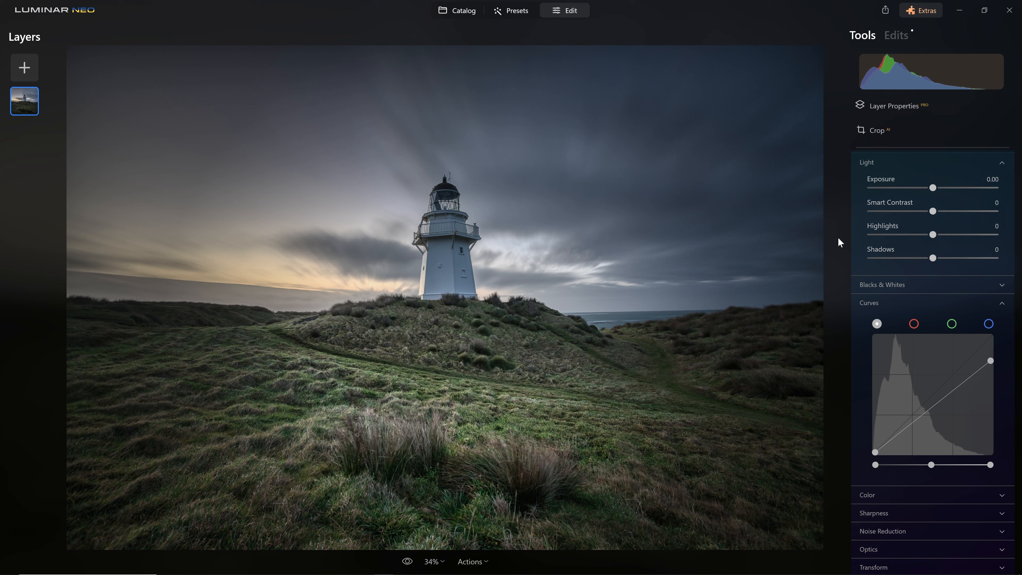
pyautogui.moveTo(877, 453); pyautogui.dragTo(865, 447)
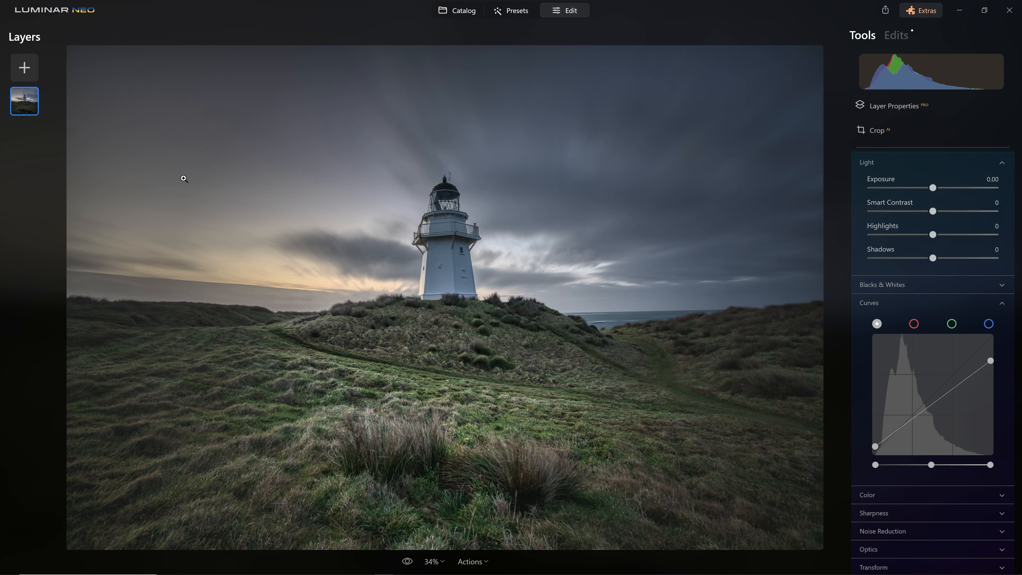
pyautogui.scroll(3, 938, 318)
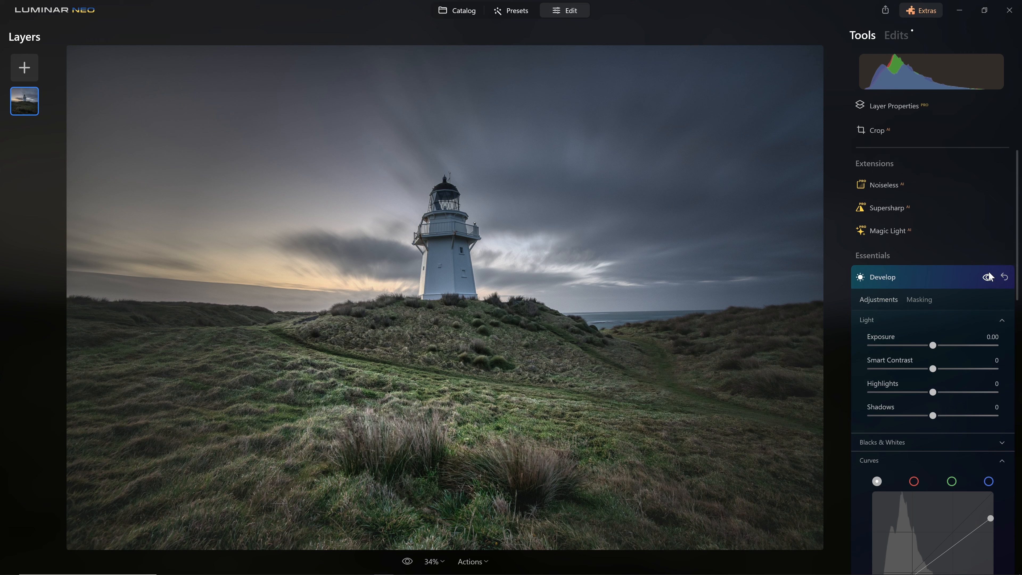
pyautogui.click(988, 277)
pyautogui.click(990, 279)
pyautogui.click(994, 282)
pyautogui.click(994, 282)
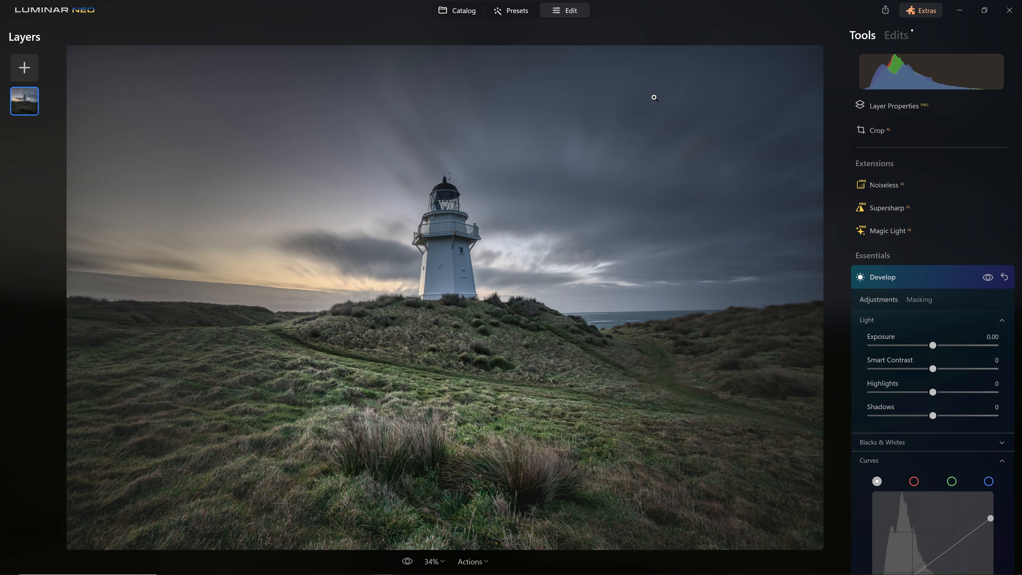
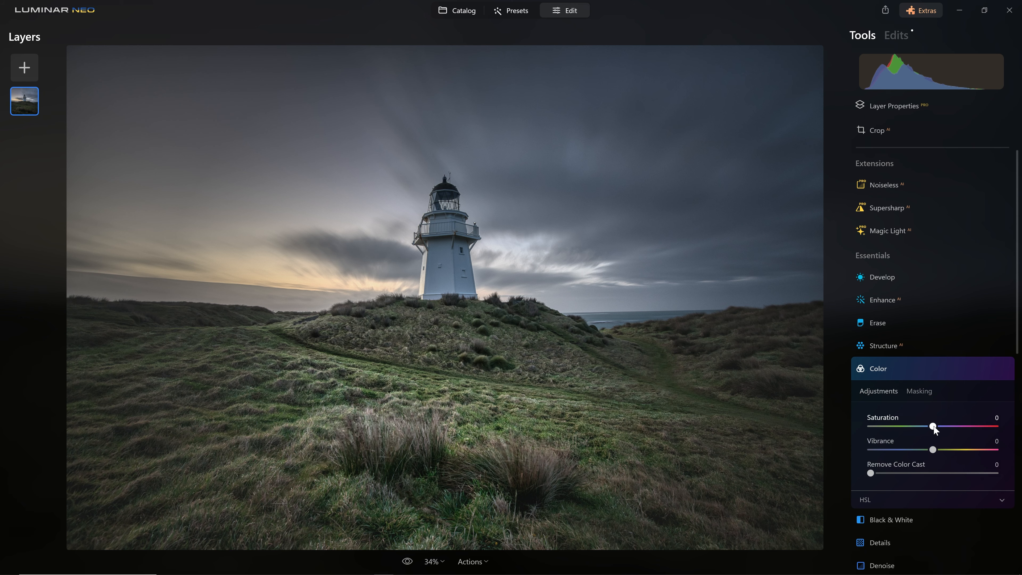
# Shift the green hue to -74 and the yellow hue to -20 in the Color adjustment's HSL settings.
pyautogui.scroll(-3, 982, 432)
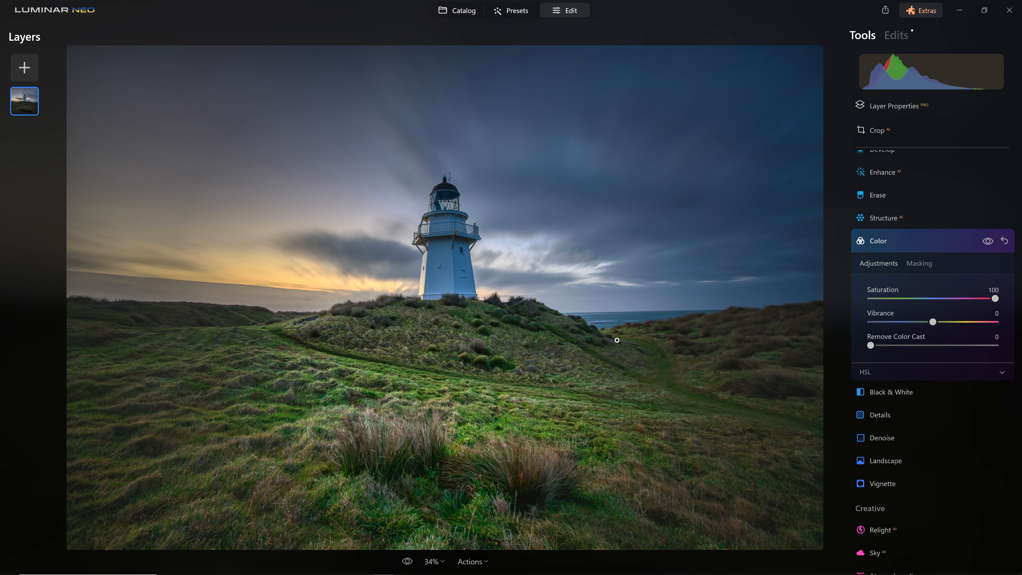
pyautogui.click(902, 372)
pyautogui.scroll(-2, 890, 318)
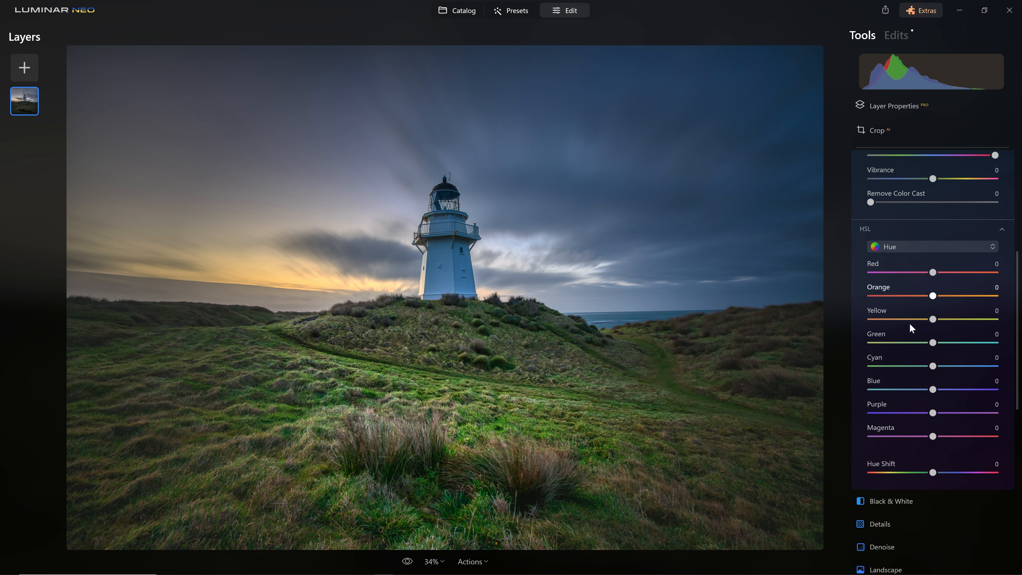
pyautogui.moveTo(933, 343); pyautogui.dragTo(857, 350)
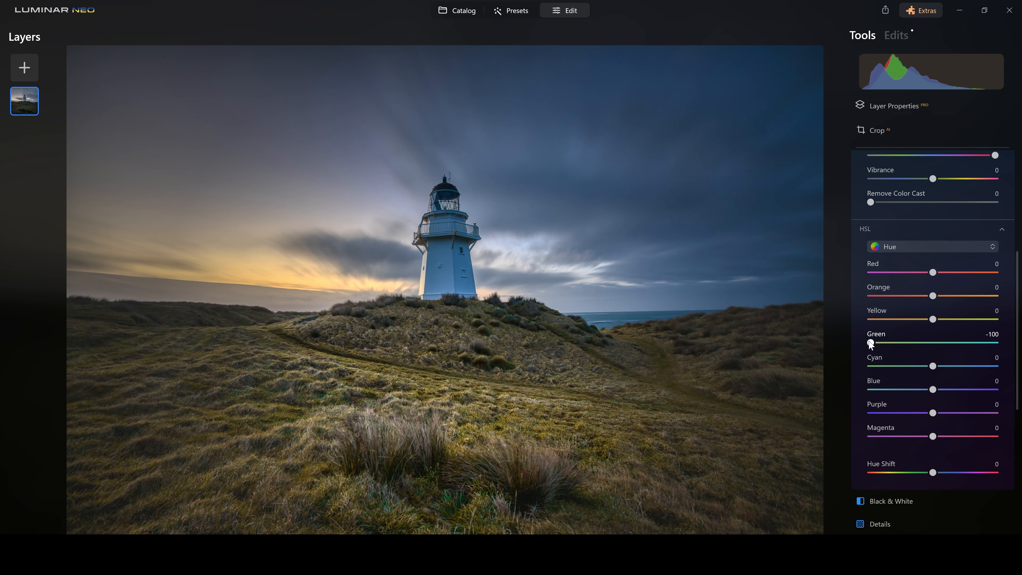
pyautogui.moveTo(871, 343); pyautogui.dragTo(887, 343)
pyautogui.moveTo(933, 319); pyautogui.dragTo(858, 324)
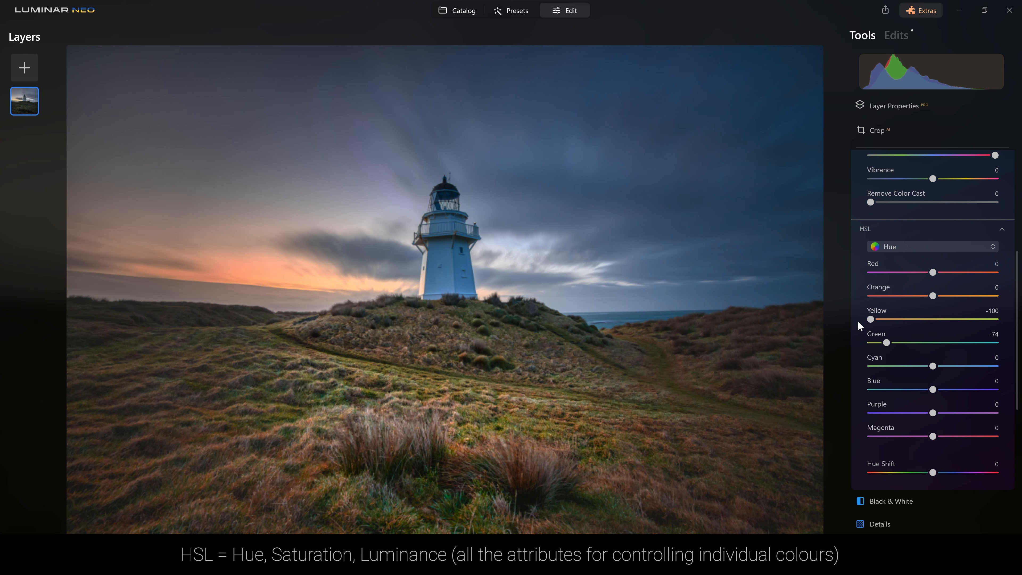
pyautogui.moveTo(878, 325); pyautogui.dragTo(926, 322)
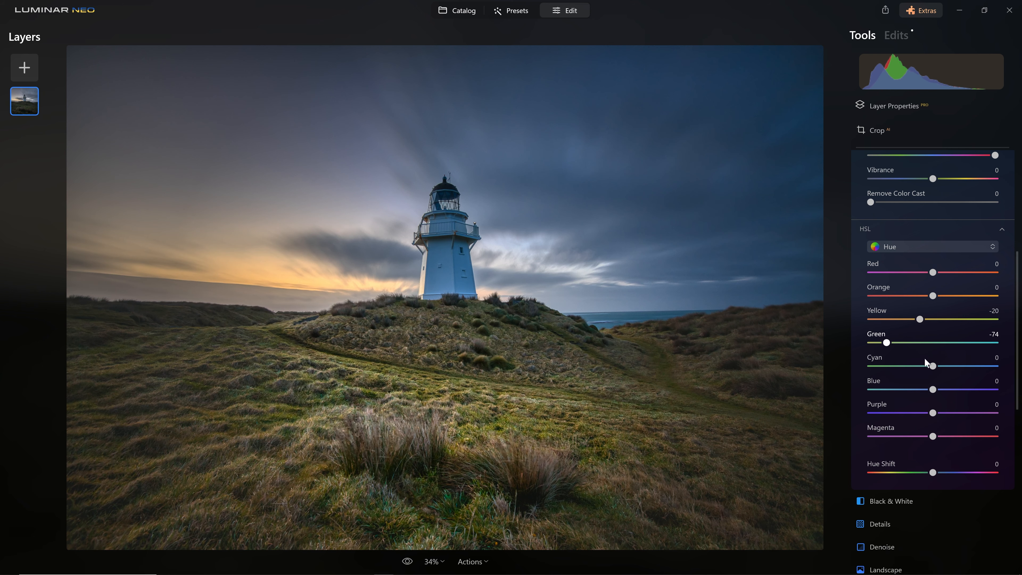
pyautogui.moveTo(875, 369); pyautogui.dragTo(920, 368)
# Switch the HSL settings to Saturation and reduce the green saturation to -36.
pyautogui.click(925, 247)
pyautogui.click(920, 288)
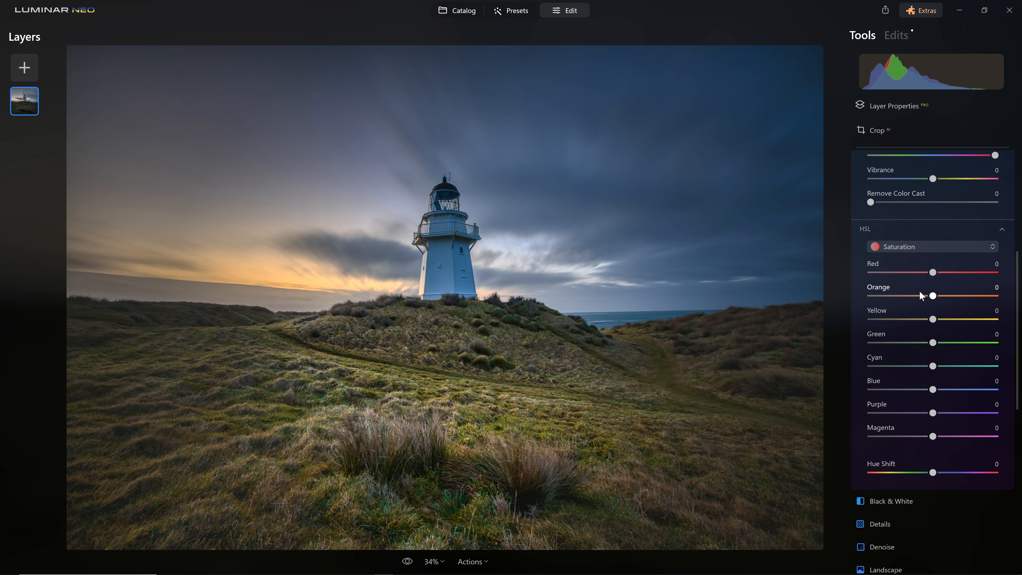
pyautogui.moveTo(934, 343); pyautogui.dragTo(847, 347)
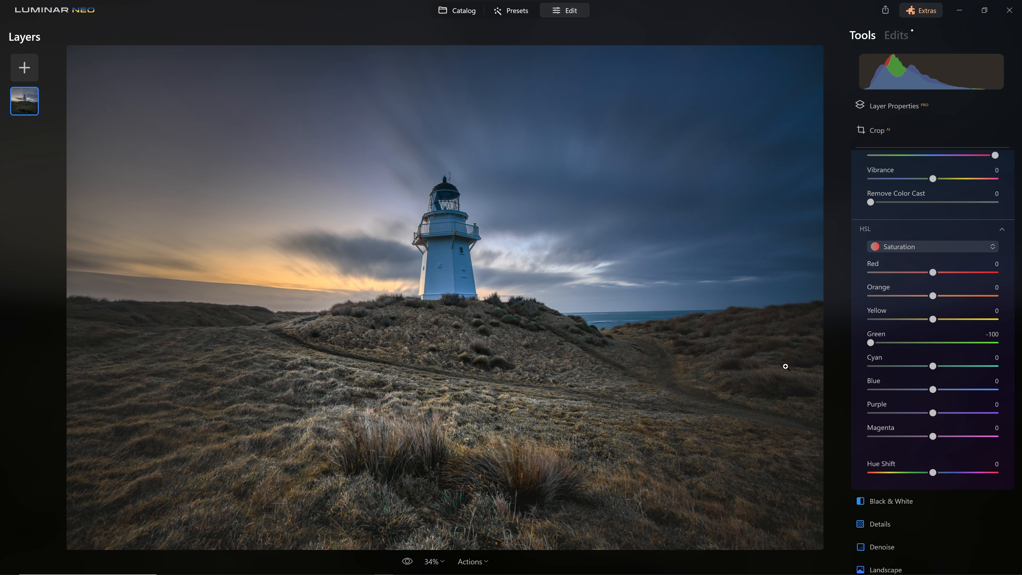
pyautogui.moveTo(869, 343); pyautogui.dragTo(910, 343)
# Set the overall Saturation to 58 and Vibrance to 32, and compare the photo with the Color effect toggled.
pyautogui.scroll(5, 937, 314)
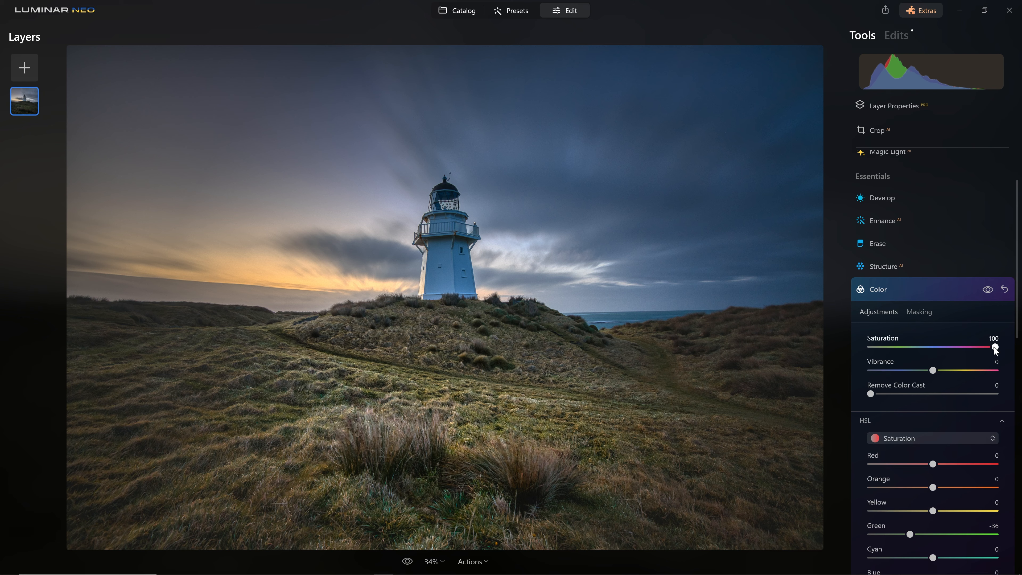
pyautogui.moveTo(993, 347); pyautogui.dragTo(975, 347)
pyautogui.doubleClick(977, 347)
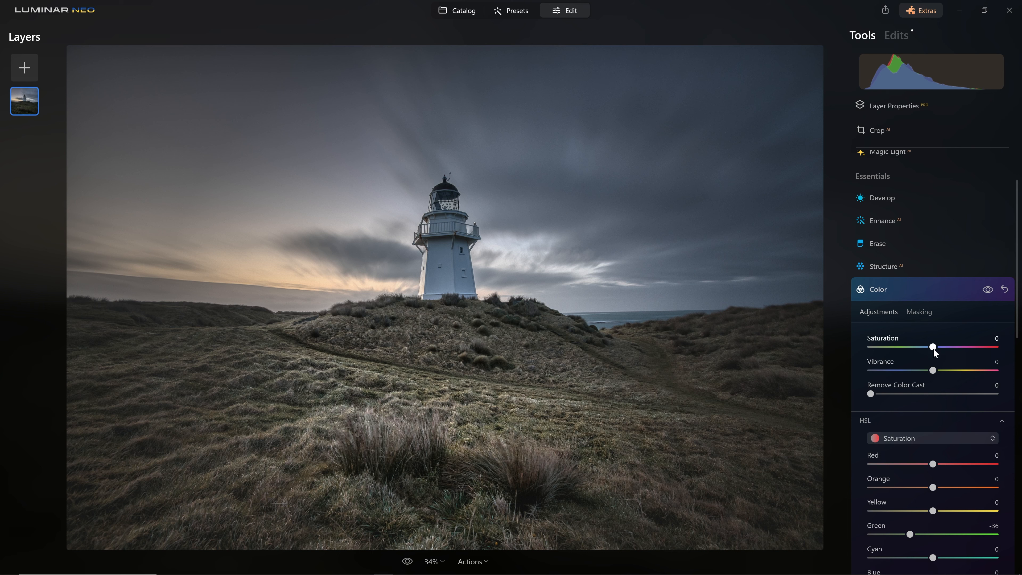
pyautogui.moveTo(933, 348); pyautogui.dragTo(953, 376)
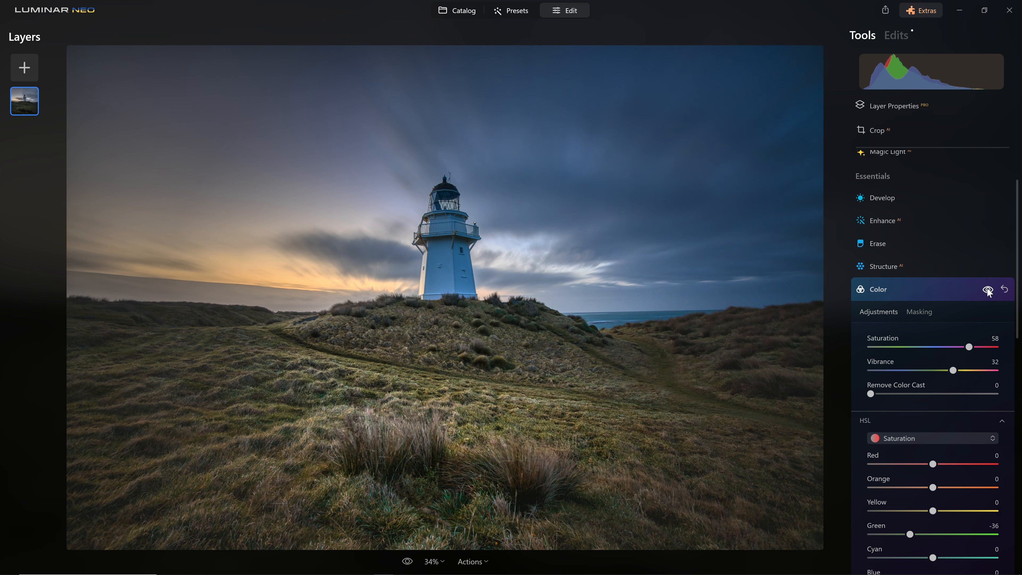
pyautogui.click(989, 290)
pyautogui.click(988, 291)
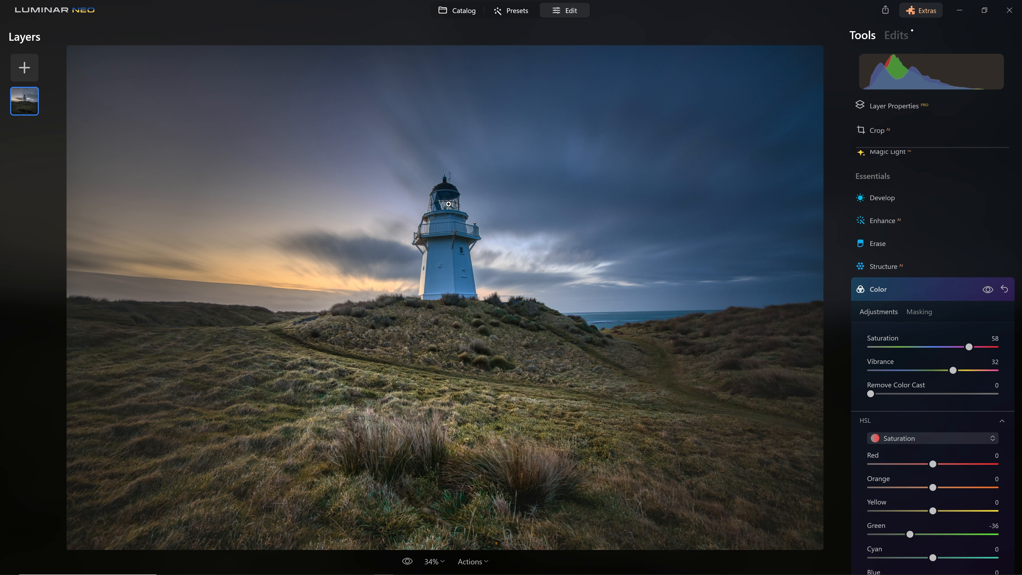
# Start a fresh Color adjustment and reduce its HSL blue saturation to -64.
pyautogui.click(933, 297)
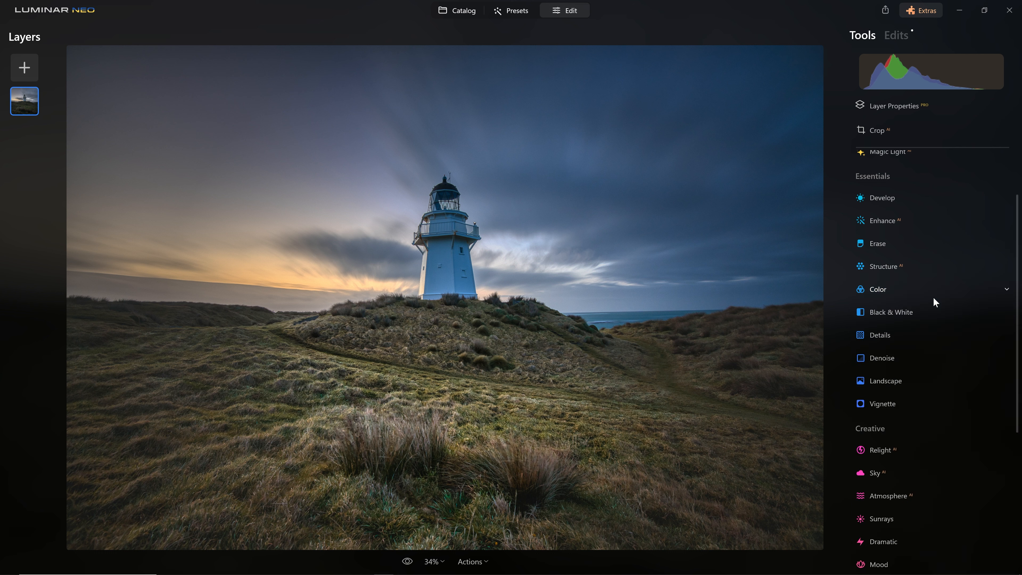
pyautogui.click(878, 290)
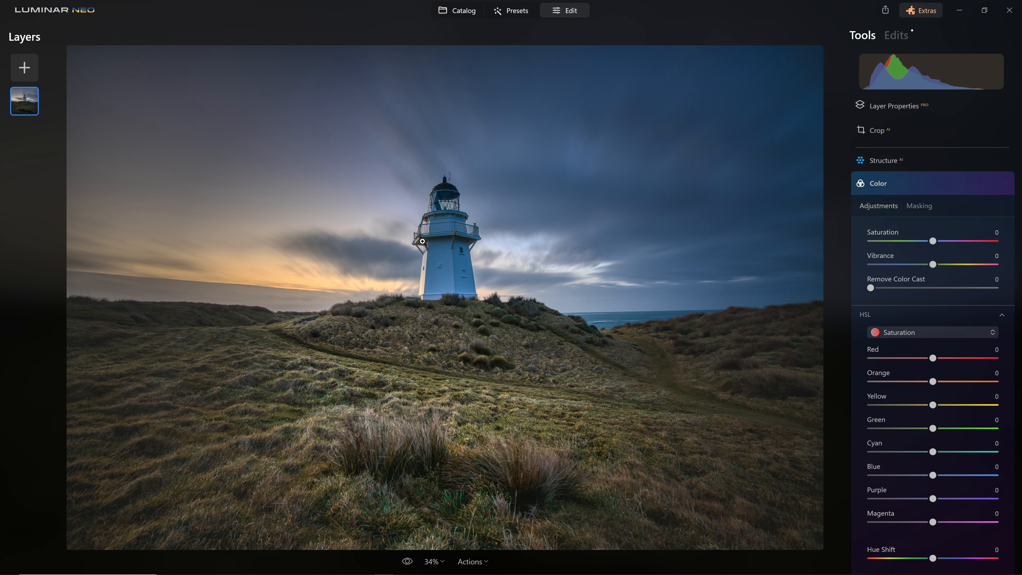
pyautogui.moveTo(933, 475); pyautogui.dragTo(860, 497)
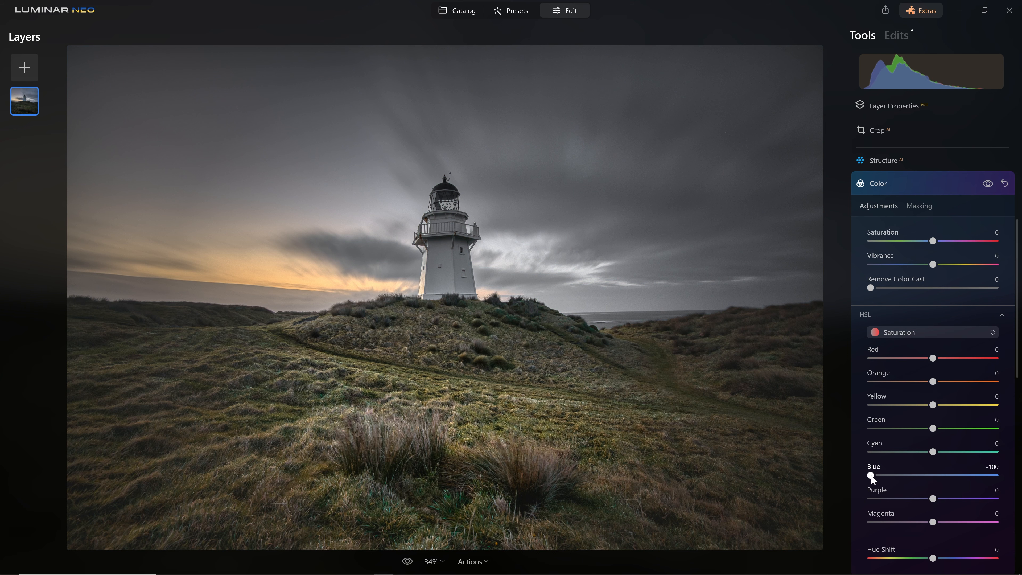
pyautogui.moveTo(878, 477)
pyautogui.mouseDown()
pyautogui.moveTo(926, 488)
pyautogui.moveTo(892, 489)
pyautogui.mouseUp()
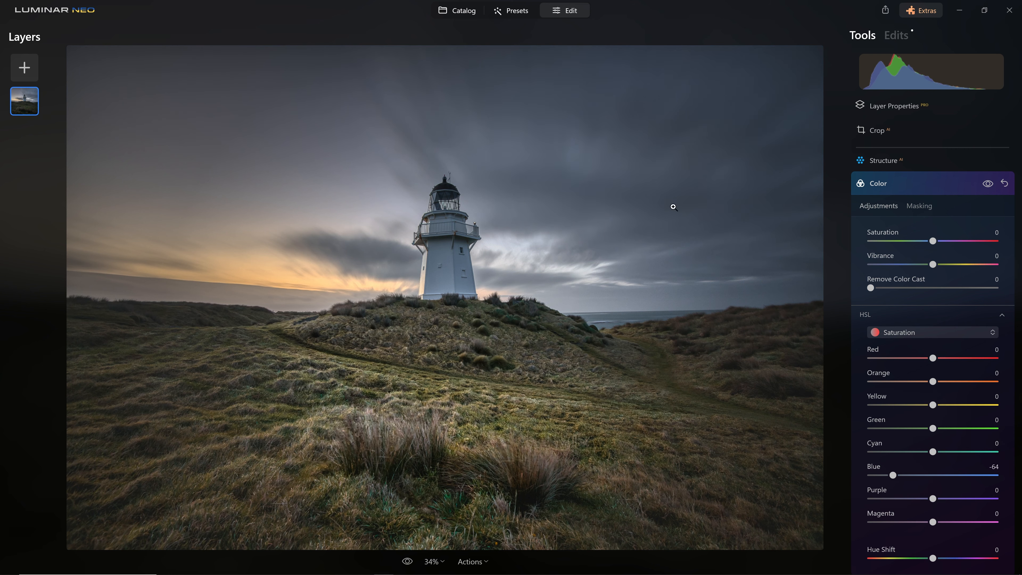
# Try limiting the Color adjustment to the lighthouse with the AI Architecture mask, and remove that mask.
pyautogui.click(925, 206)
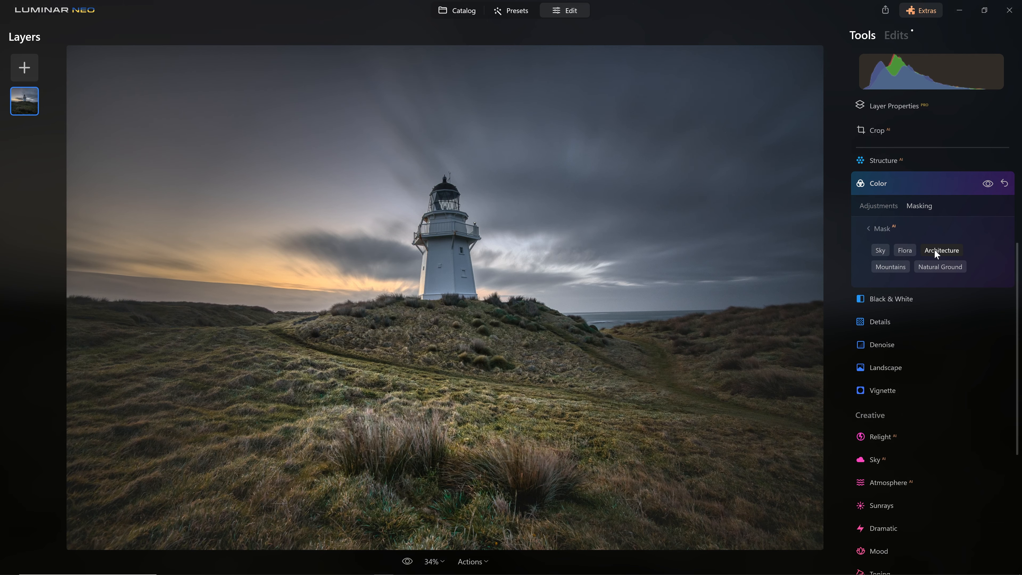
pyautogui.click(937, 251)
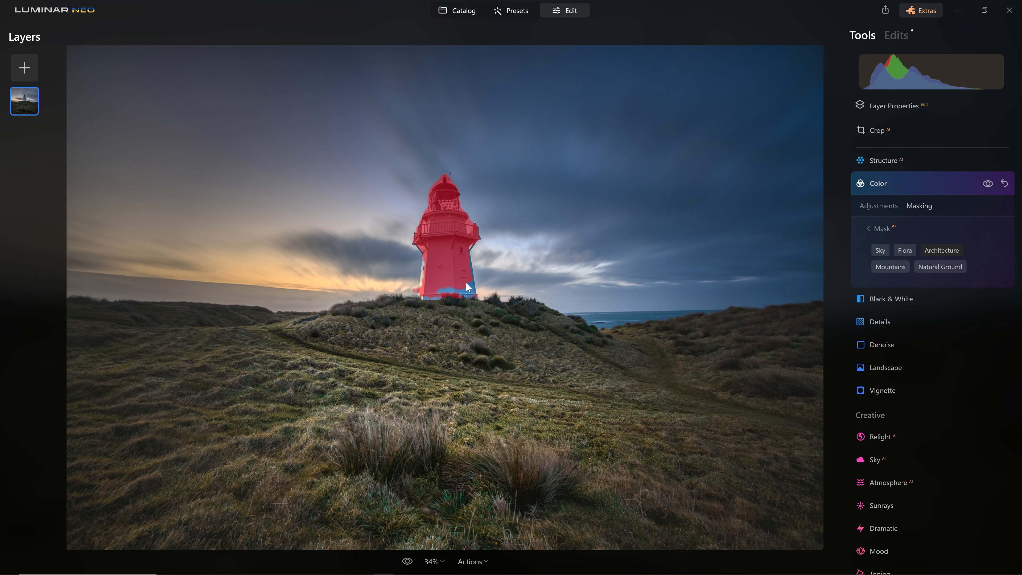
pyautogui.click(883, 205)
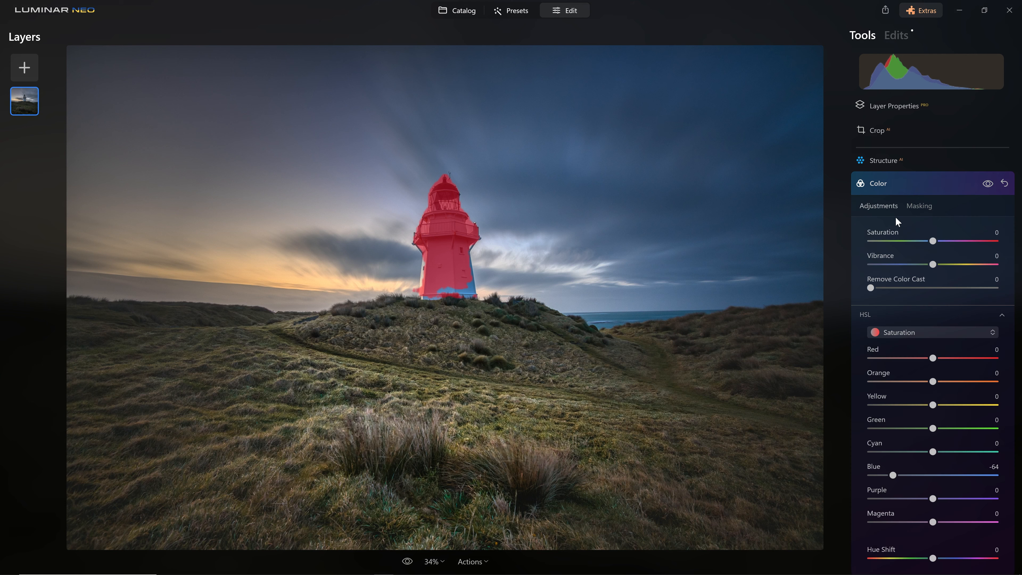
pyautogui.click(919, 208)
pyautogui.click(921, 213)
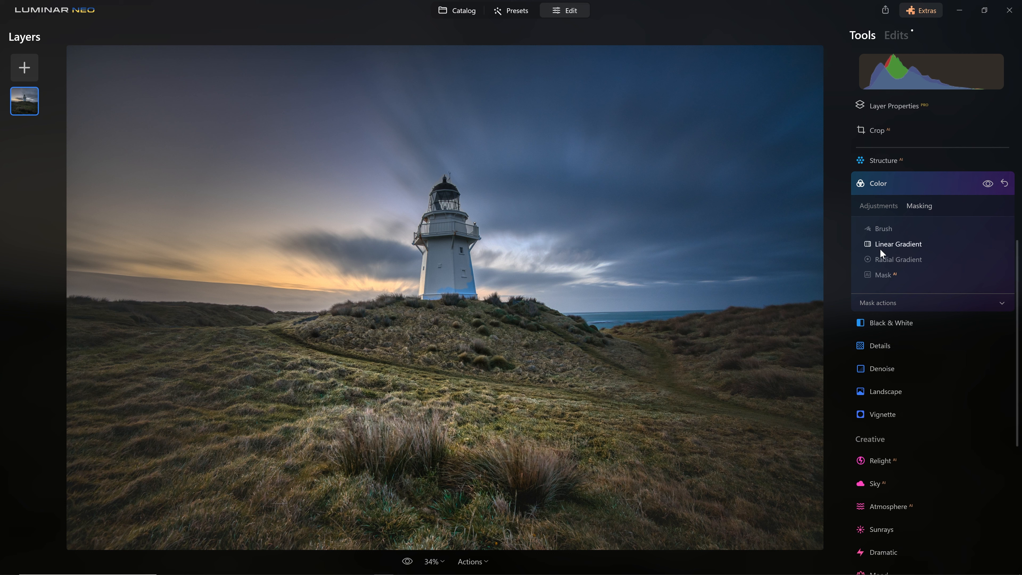
pyautogui.click(885, 276)
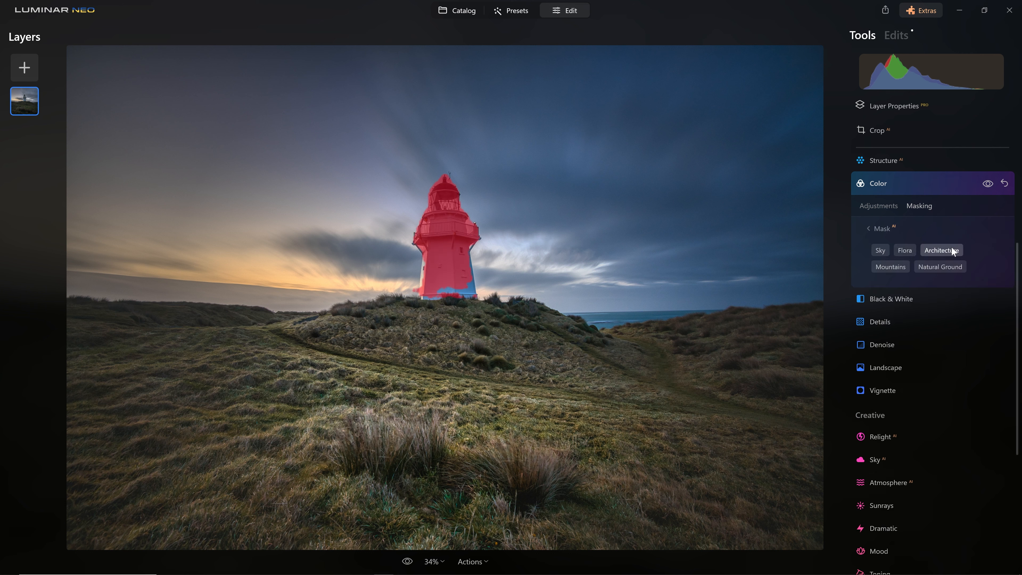
pyautogui.click(886, 231)
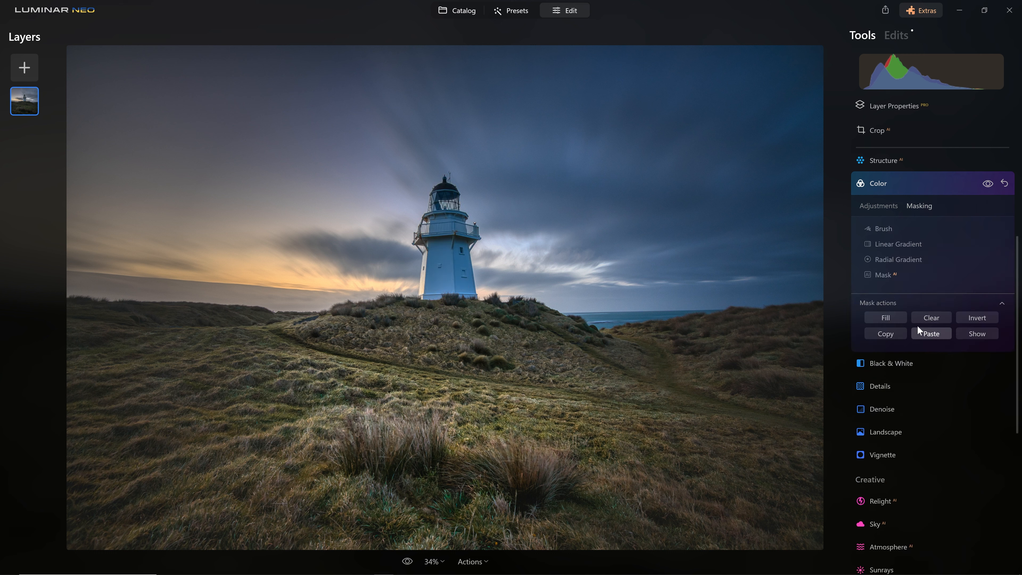
# Paint the Color mask over the lighthouse with a brush of size 220 and softness 67, and compare before and after.
pyautogui.click(884, 228)
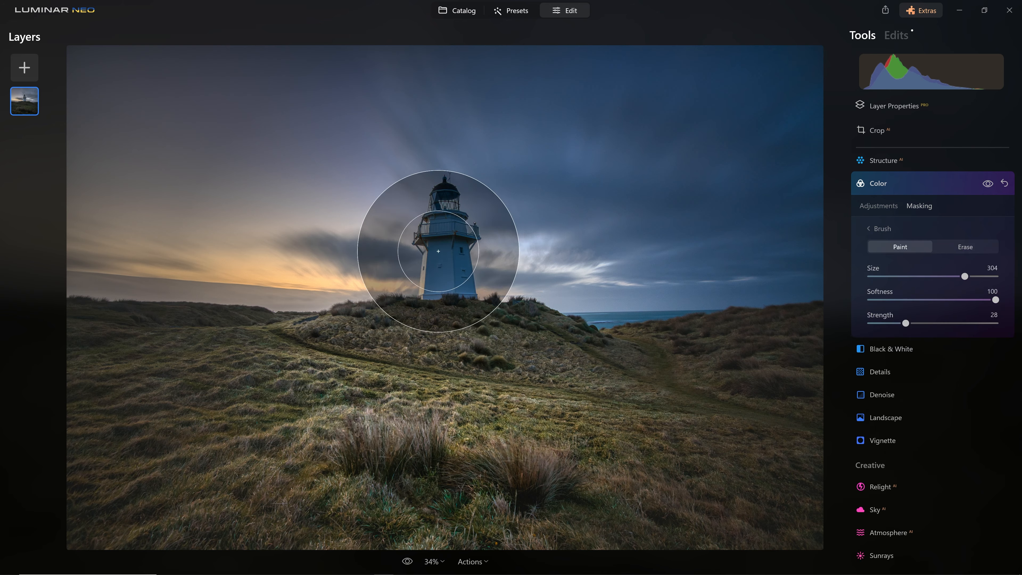
pyautogui.scroll(5, 443, 237)
pyautogui.scroll(-7, 460, 243)
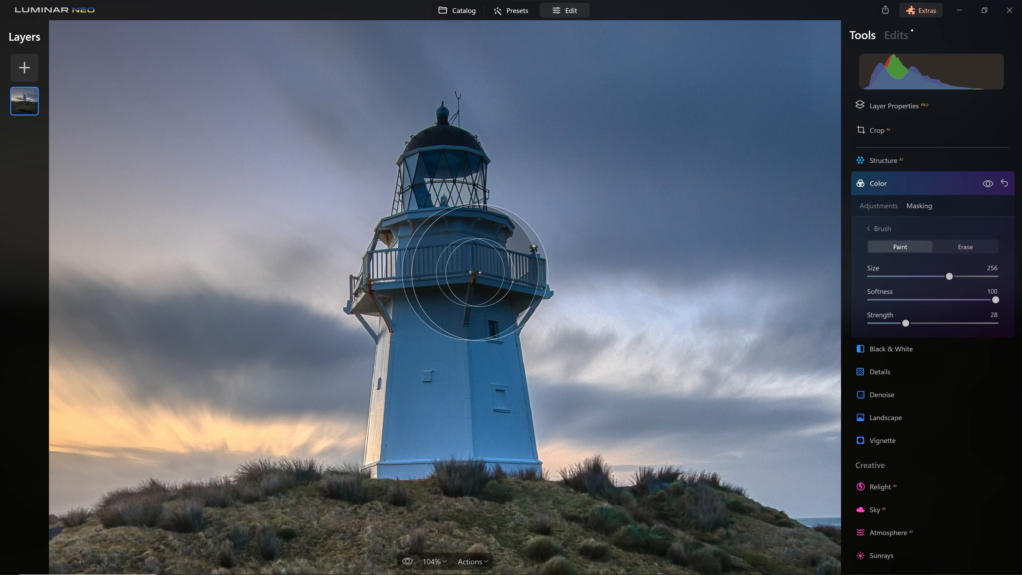
pyautogui.moveTo(959, 299); pyautogui.dragTo(954, 300)
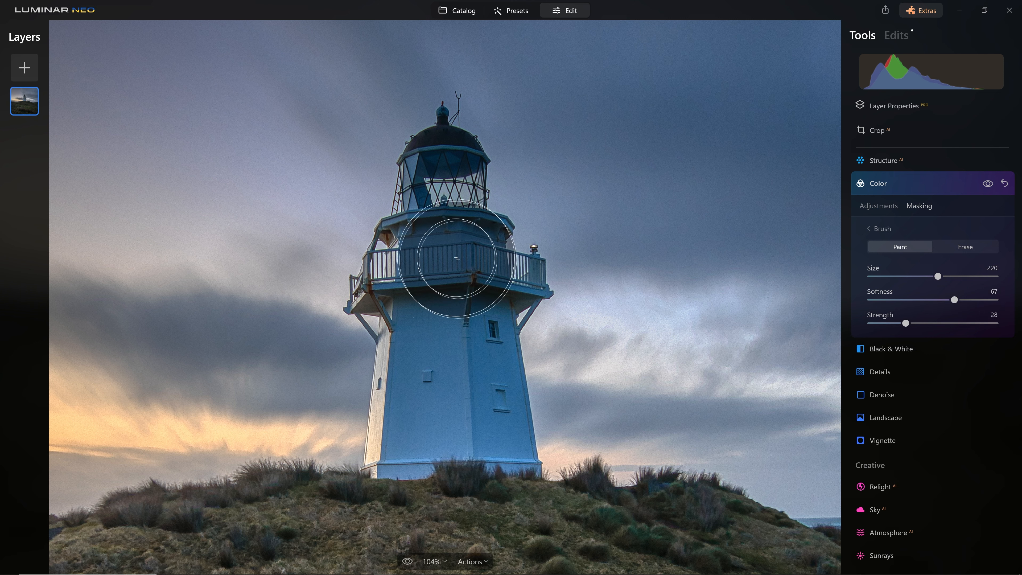
pyautogui.moveTo(449, 270)
pyautogui.mouseDown()
pyautogui.moveTo(498, 434)
pyautogui.moveTo(493, 477)
pyautogui.moveTo(415, 491)
pyautogui.moveTo(436, 259)
pyautogui.moveTo(425, 233)
pyautogui.moveTo(453, 172)
pyautogui.moveTo(468, 245)
pyautogui.moveTo(441, 245)
pyautogui.moveTo(445, 479)
pyautogui.moveTo(436, 271)
pyautogui.moveTo(487, 467)
pyautogui.moveTo(461, 358)
pyautogui.moveTo(478, 383)
pyautogui.moveTo(490, 350)
pyautogui.moveTo(446, 313)
pyautogui.moveTo(449, 270)
pyautogui.moveTo(423, 438)
pyautogui.moveTo(450, 276)
pyautogui.moveTo(420, 224)
pyautogui.moveTo(453, 175)
pyautogui.moveTo(430, 178)
pyautogui.mouseUp()
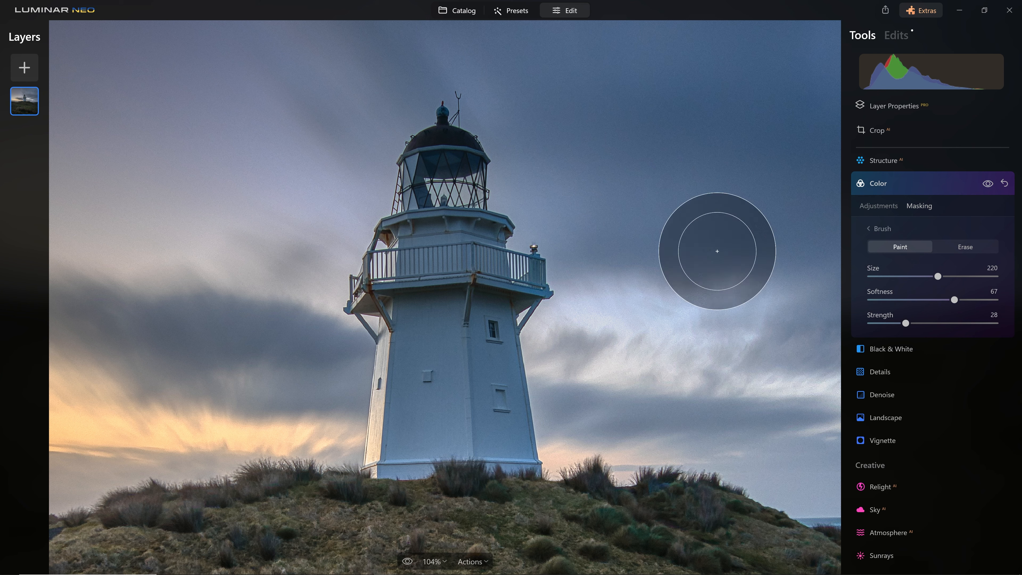
pyautogui.moveTo(426, 271)
pyautogui.mouseDown()
pyautogui.moveTo(440, 479)
pyautogui.moveTo(385, 343)
pyautogui.mouseUp()
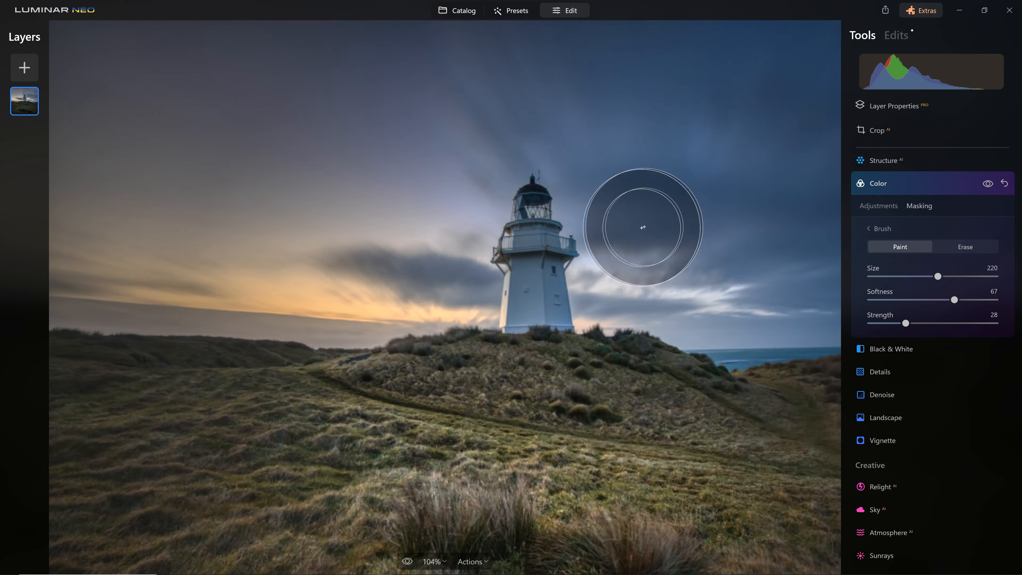
pyautogui.scroll(-3, 643, 228)
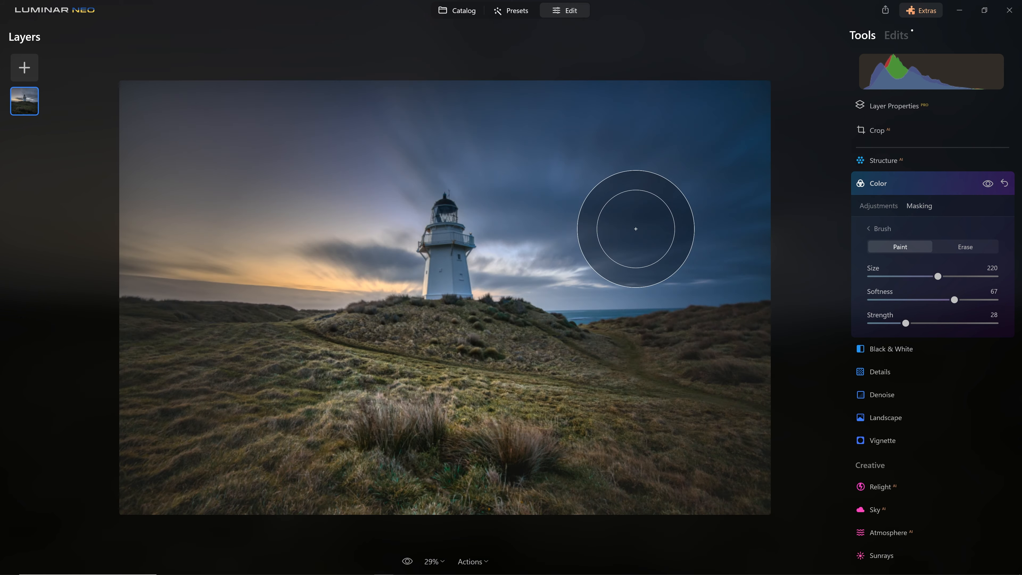
pyautogui.scroll(1, 645, 228)
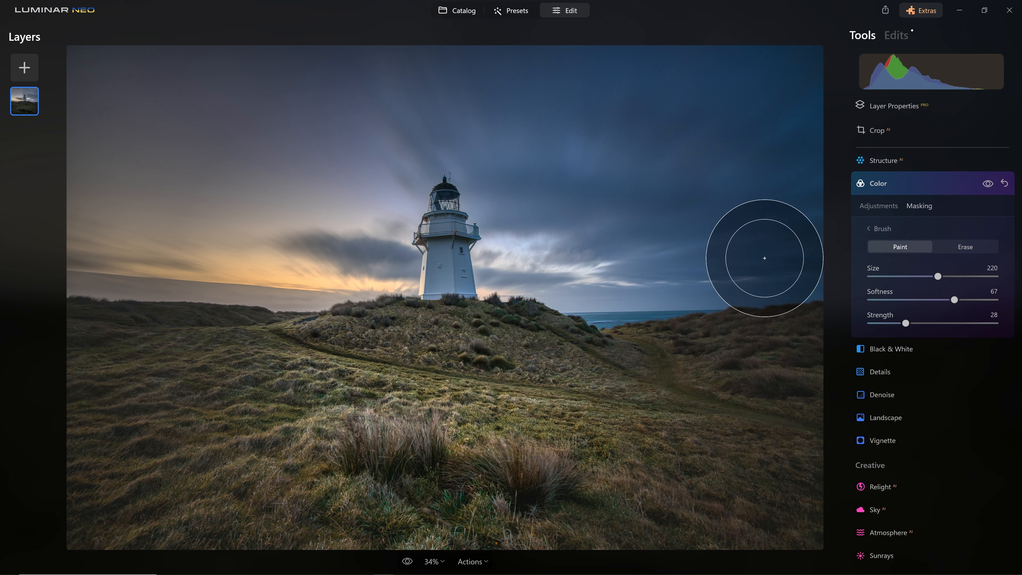
pyautogui.press('\\')
pyautogui.press('\\')
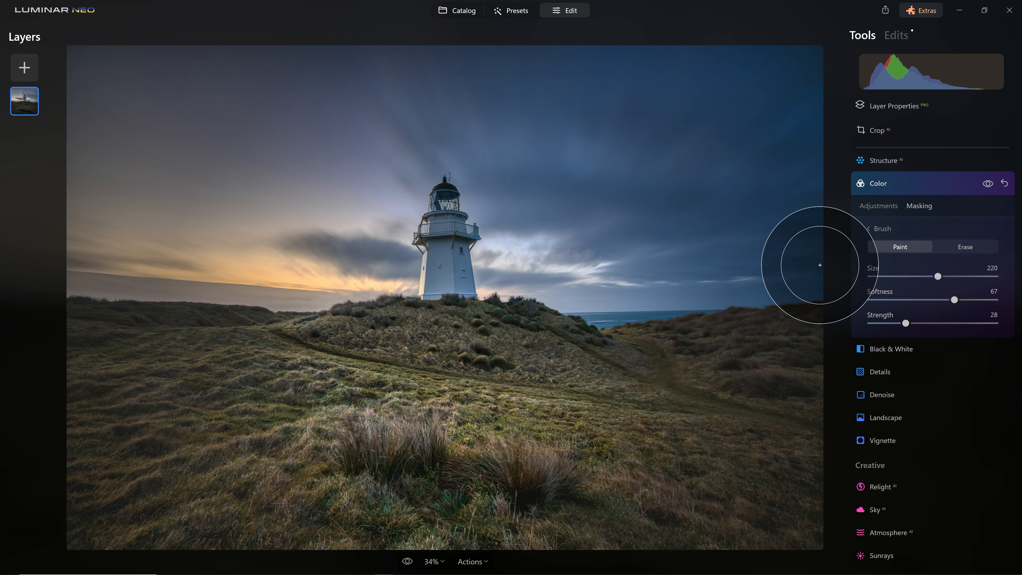
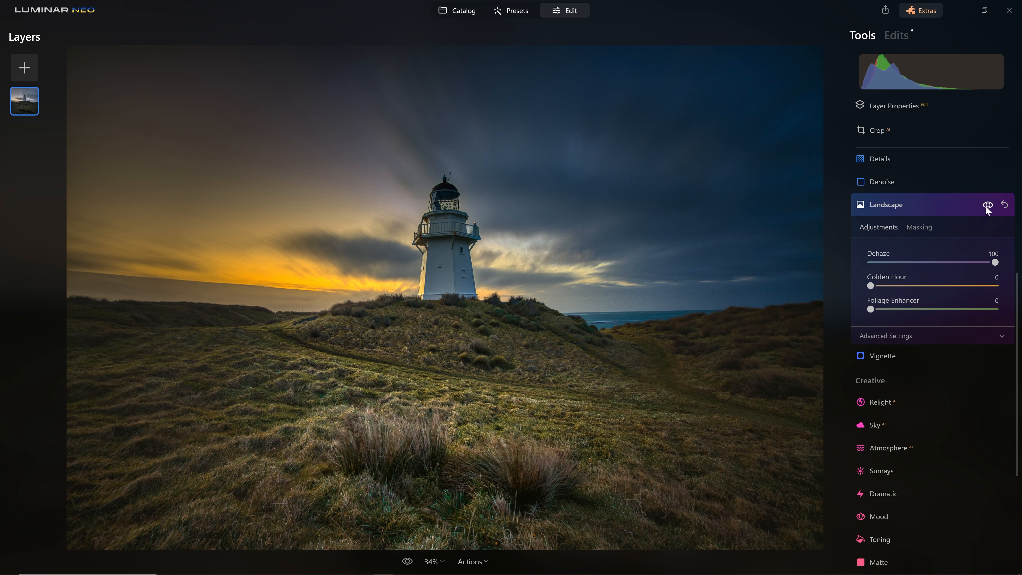
# Reset Dehaze to 0 in the Landscape adjustment and raise Golden Hour to 100.
pyautogui.click(985, 205)
pyautogui.doubleClick(995, 262)
pyautogui.click(872, 286)
pyautogui.moveTo(893, 292); pyautogui.dragTo(1014, 286)
# Compare the photo with the Landscape effect toggled and lower Golden Hour to 50.
pyautogui.click(983, 204)
pyautogui.click(982, 203)
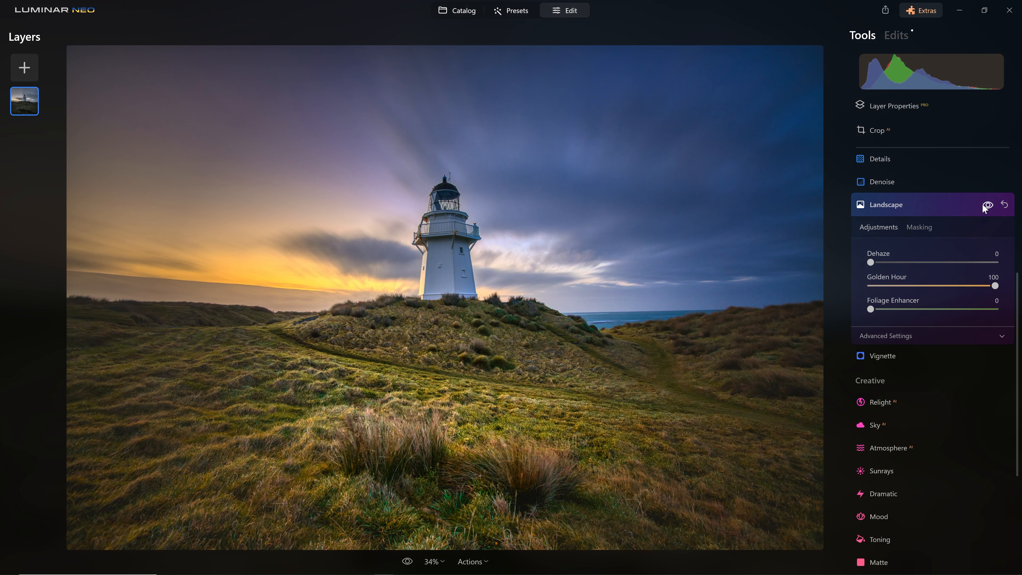
pyautogui.click(982, 204)
pyautogui.click(982, 203)
pyautogui.moveTo(995, 286); pyautogui.dragTo(928, 286)
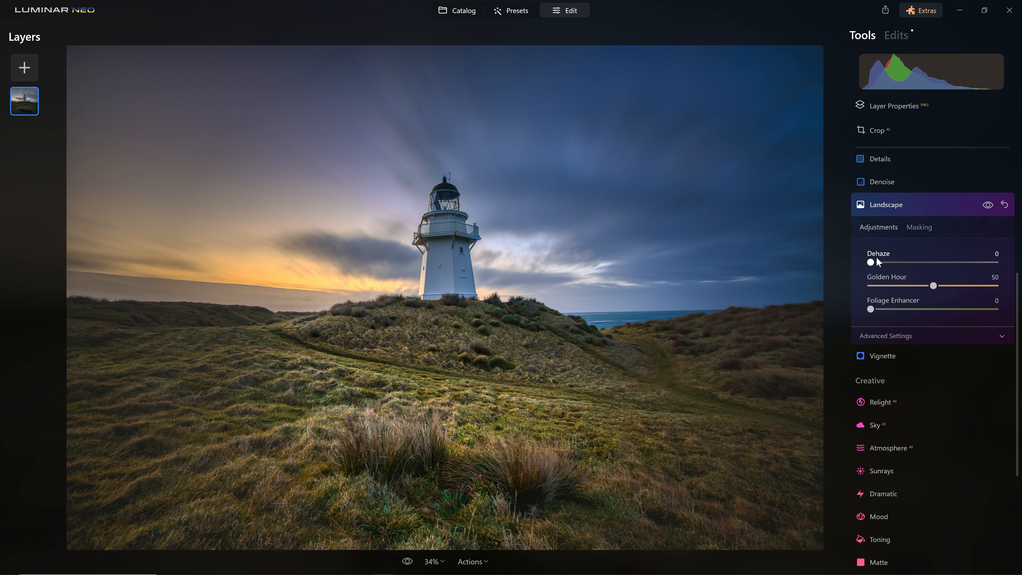
# Paint the Golden Hour mask over the sunset glow and grassy hill with a brush of softness 67 and strength 28.
pyautogui.click(921, 227)
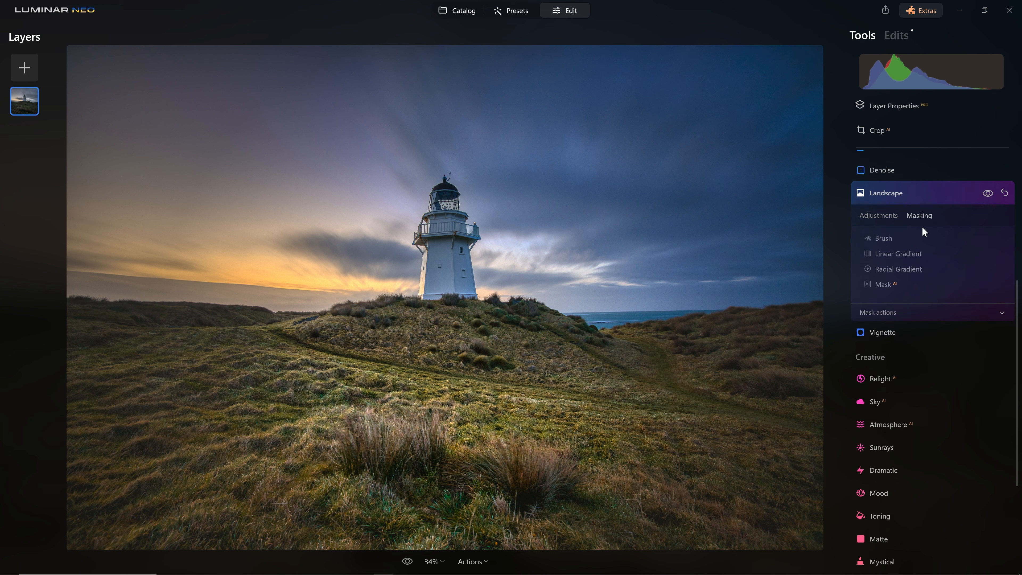
pyautogui.scroll(-1, 910, 205)
pyautogui.click(890, 229)
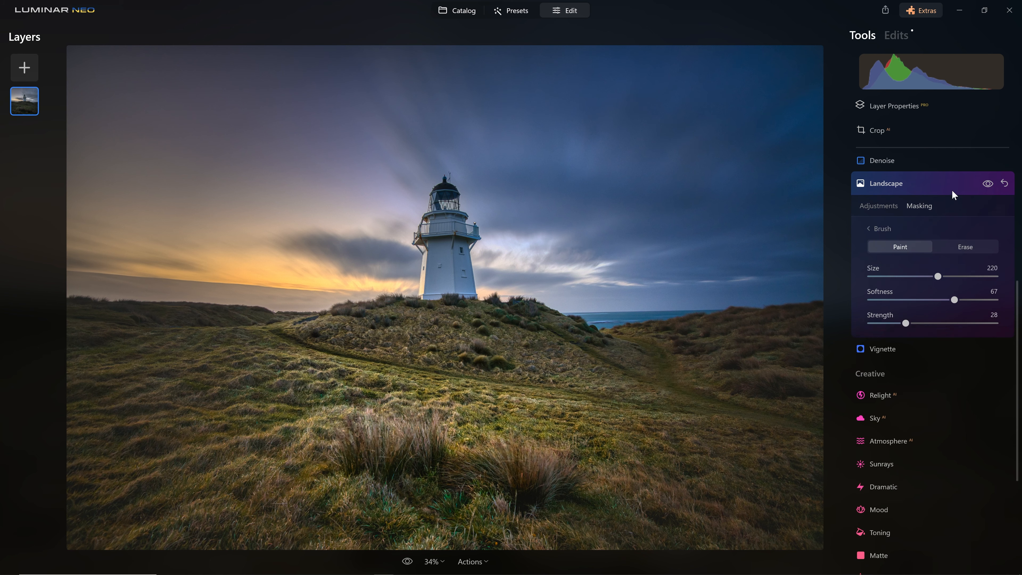
pyautogui.press('[')
pyautogui.press('[')
pyautogui.press('[')
pyautogui.press('[')
pyautogui.press('[')
pyautogui.press('[')
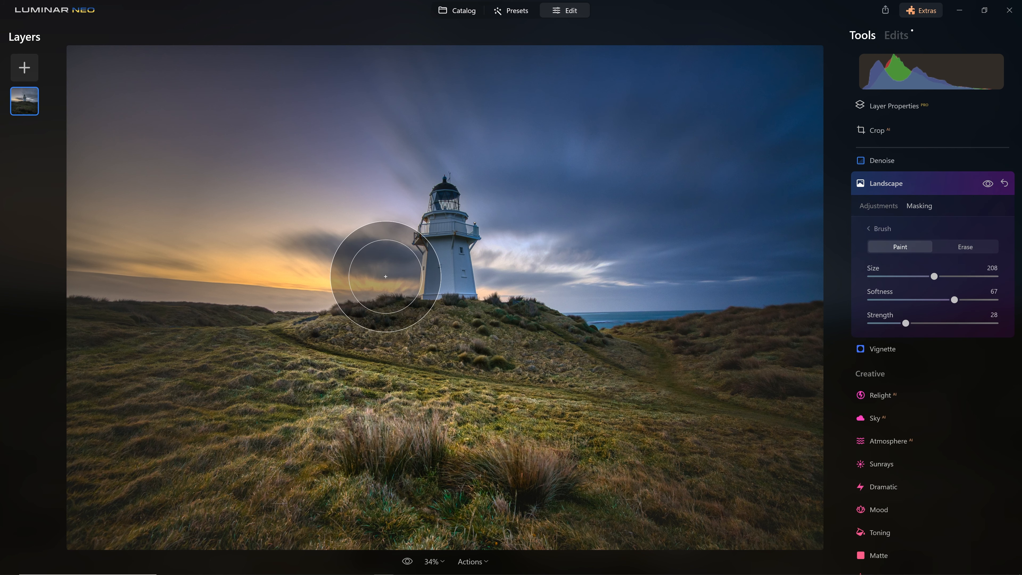
pyautogui.moveTo(228, 266)
pyautogui.mouseDown()
pyautogui.moveTo(51, 280)
pyautogui.moveTo(362, 276)
pyautogui.moveTo(395, 231)
pyautogui.moveTo(297, 193)
pyautogui.moveTo(372, 286)
pyautogui.moveTo(228, 259)
pyautogui.moveTo(304, 167)
pyautogui.moveTo(133, 247)
pyautogui.moveTo(326, 245)
pyautogui.moveTo(251, 258)
pyautogui.moveTo(388, 269)
pyautogui.moveTo(156, 268)
pyautogui.moveTo(251, 285)
pyautogui.moveTo(290, 278)
pyautogui.mouseUp()
pyautogui.moveTo(287, 334)
pyautogui.mouseDown()
pyautogui.moveTo(442, 382)
pyautogui.moveTo(697, 408)
pyautogui.moveTo(248, 355)
pyautogui.moveTo(612, 463)
pyautogui.moveTo(594, 447)
pyautogui.mouseUp()
pyautogui.moveTo(258, 354)
pyautogui.mouseDown()
pyautogui.moveTo(355, 401)
pyautogui.moveTo(304, 359)
pyautogui.moveTo(372, 484)
pyautogui.moveTo(505, 361)
pyautogui.mouseUp()
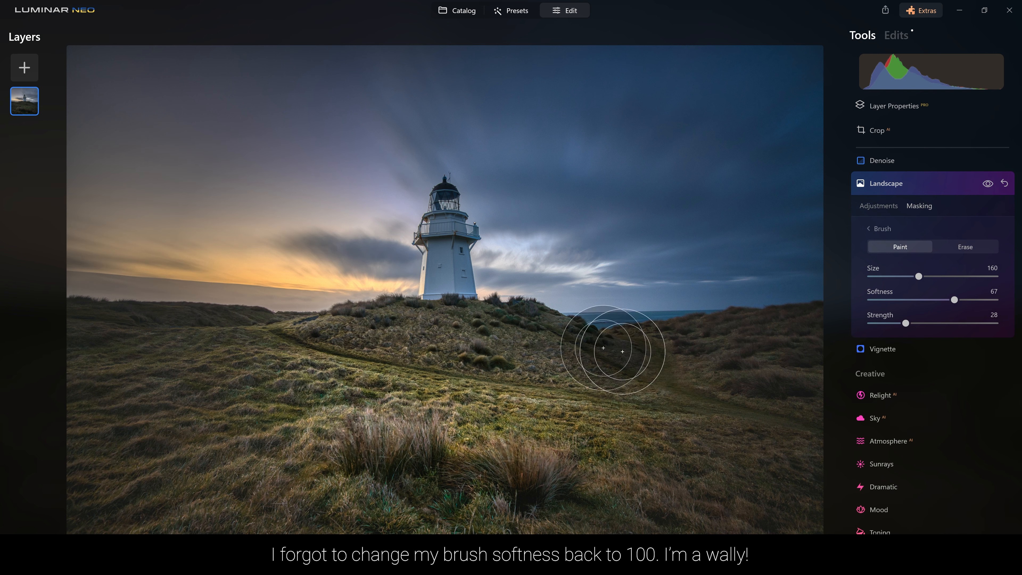
pyautogui.click(955, 179)
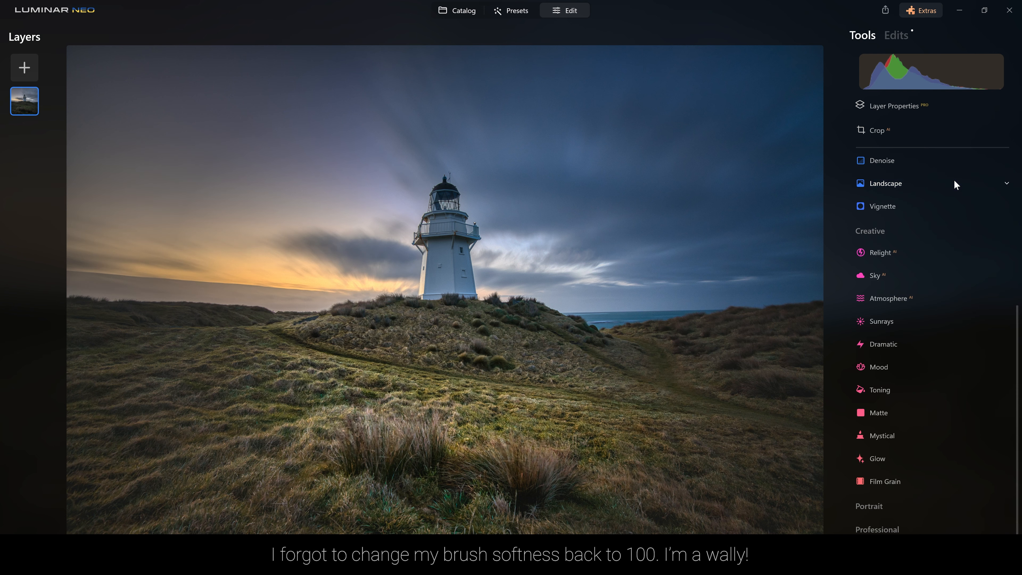
# Start a new Landscape adjustment with Dehaze at 100 and paint it over the clouds beside the lighthouse using brush softness 100.
pyautogui.click(896, 184)
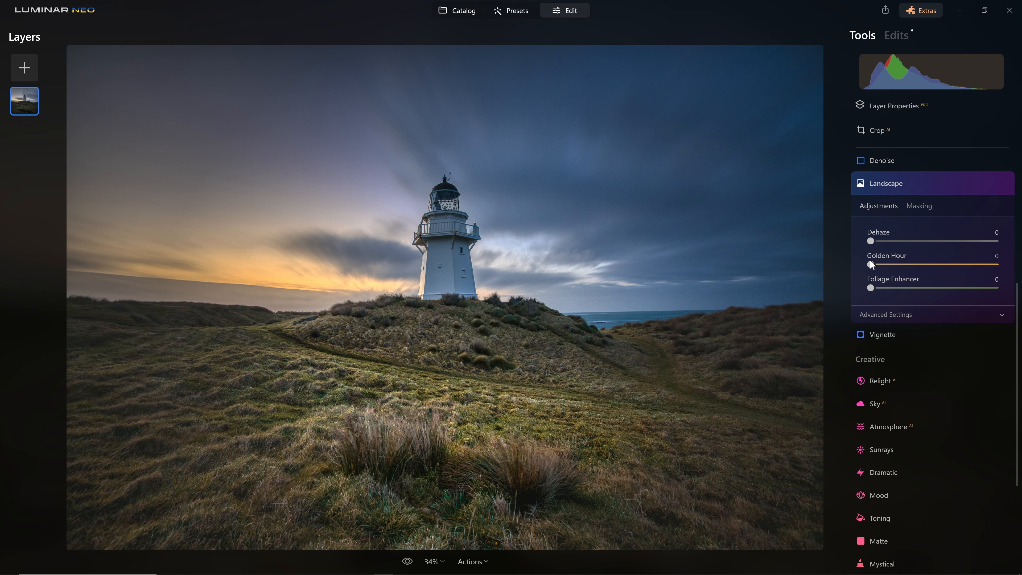
pyautogui.moveTo(870, 241); pyautogui.dragTo(1000, 248)
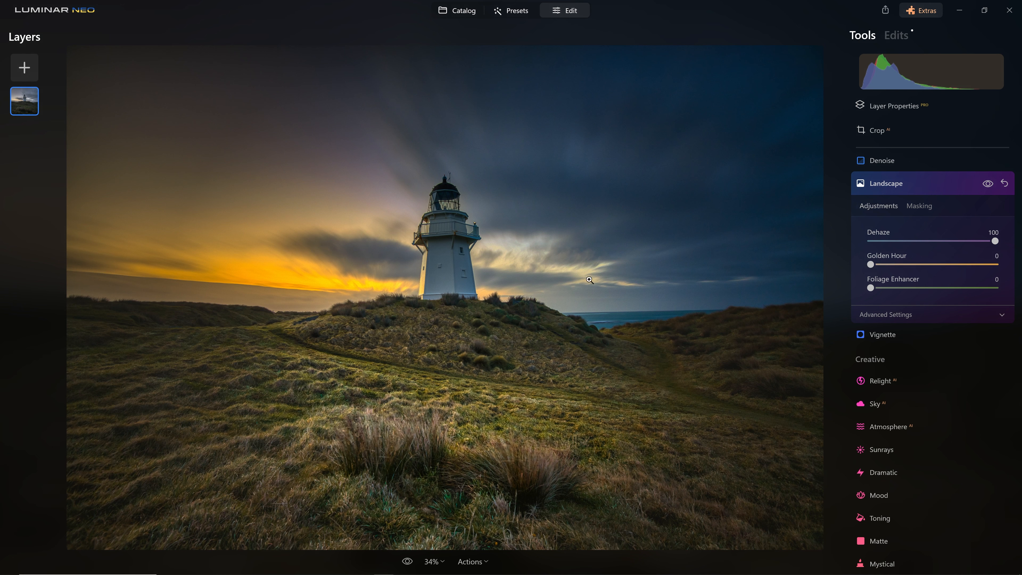
pyautogui.click(921, 207)
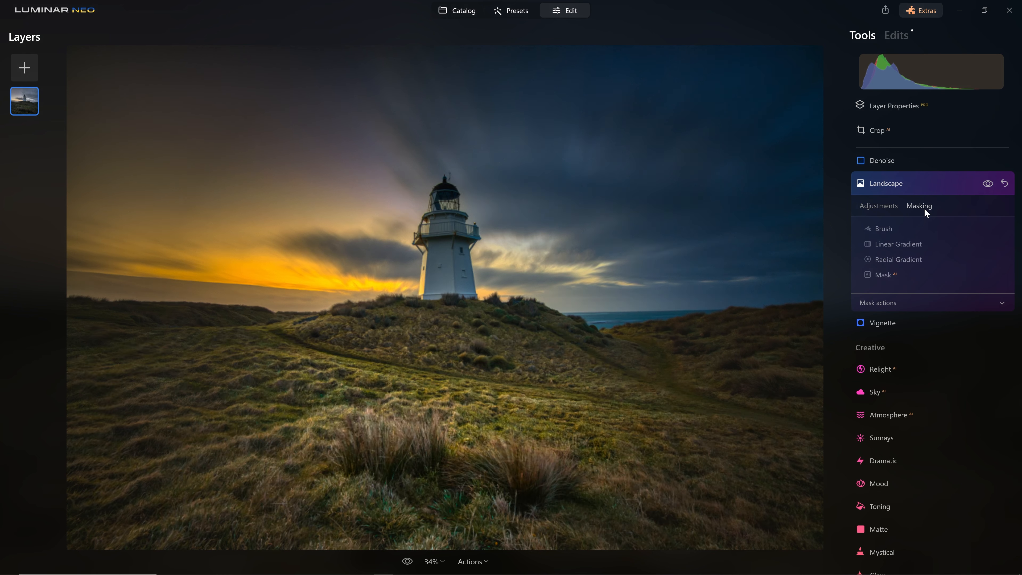
pyautogui.click(875, 229)
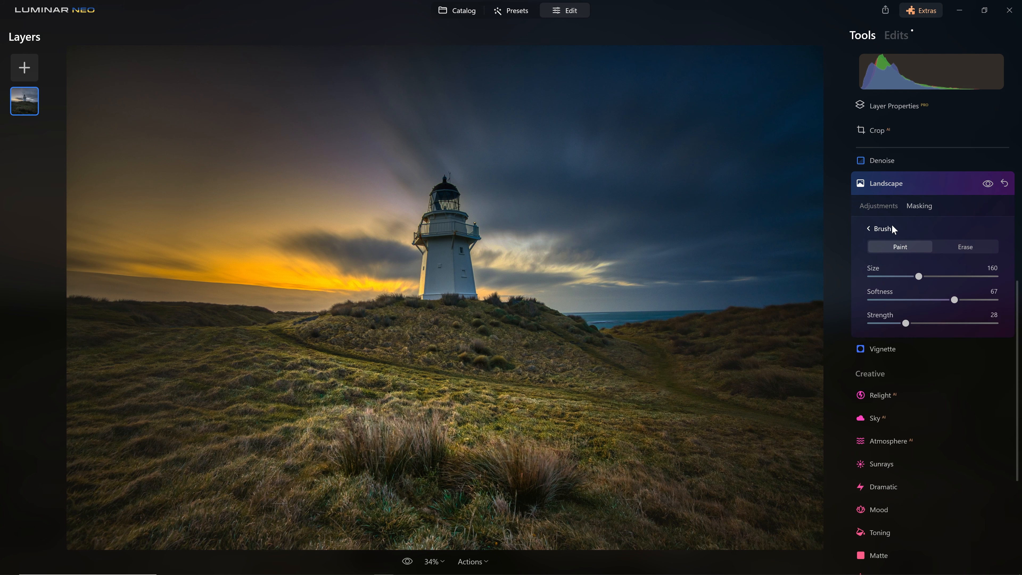
pyautogui.scroll(-10, 505, 259)
pyautogui.scroll(2, 497, 256)
pyautogui.moveTo(498, 255)
pyautogui.mouseDown()
pyautogui.moveTo(586, 266)
pyautogui.moveTo(520, 291)
pyautogui.moveTo(534, 253)
pyautogui.moveTo(632, 276)
pyautogui.mouseUp()
pyautogui.moveTo(889, 277); pyautogui.dragTo(1018, 291)
pyautogui.scroll(1, 541, 242)
pyautogui.scroll(3, 546, 252)
pyautogui.moveTo(546, 247)
pyautogui.mouseDown()
pyautogui.moveTo(556, 290)
pyautogui.moveTo(710, 269)
pyautogui.mouseUp()
pyautogui.scroll(-8, 582, 267)
pyautogui.scroll(6, 618, 212)
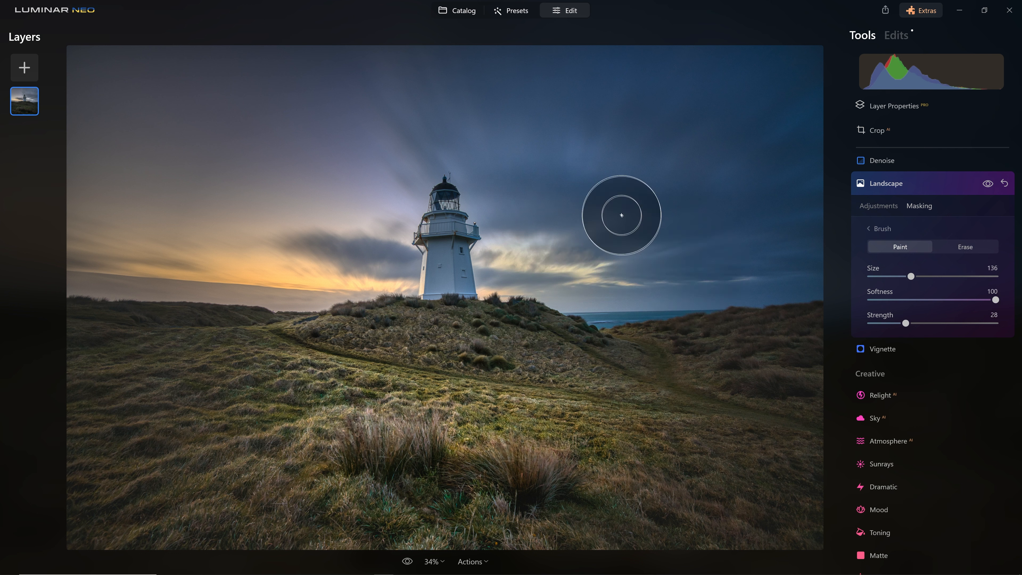
pyautogui.scroll(-1, 803, 290)
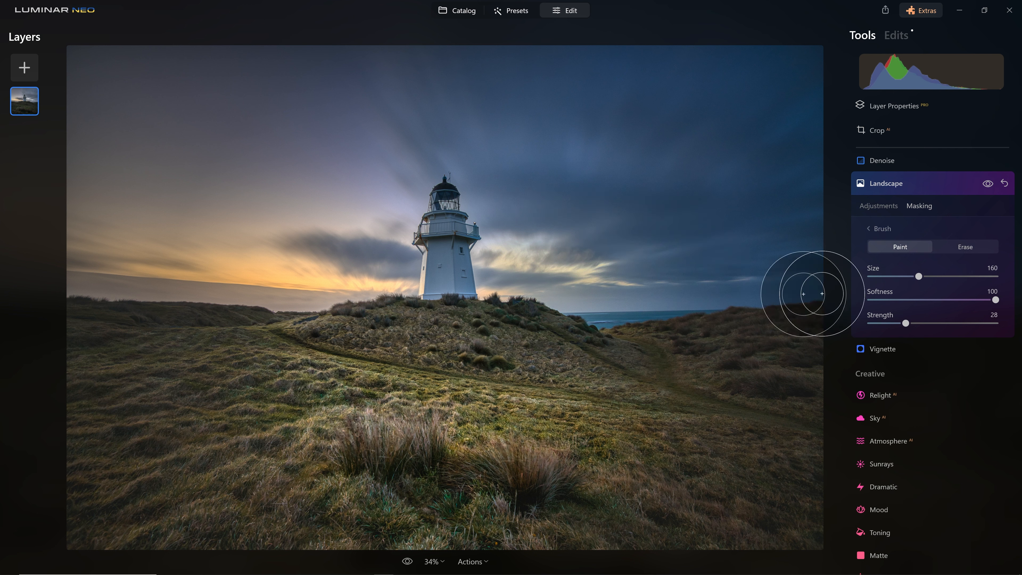
# Erase parts of the Dehaze mask beside the lighthouse at strength 53 and compare the photo with the effect toggled.
pyautogui.click(968, 246)
pyautogui.click(936, 320)
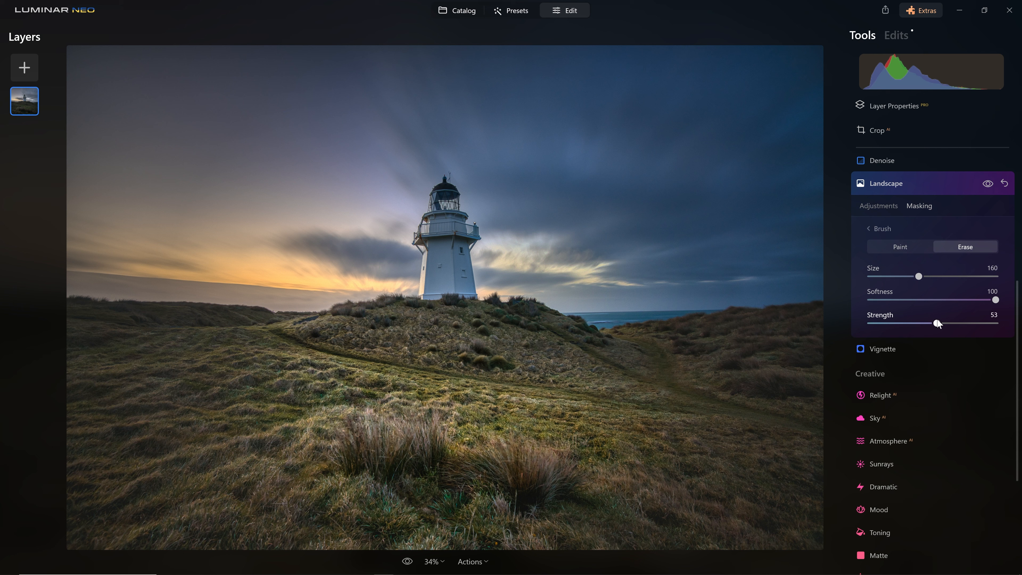
pyautogui.scroll(-1, 535, 153)
pyautogui.moveTo(503, 185)
pyautogui.mouseDown()
pyautogui.moveTo(730, 205)
pyautogui.moveTo(531, 178)
pyautogui.moveTo(687, 238)
pyautogui.moveTo(664, 240)
pyautogui.moveTo(805, 263)
pyautogui.moveTo(755, 286)
pyautogui.moveTo(625, 286)
pyautogui.moveTo(663, 336)
pyautogui.moveTo(588, 341)
pyautogui.moveTo(536, 322)
pyautogui.moveTo(549, 312)
pyautogui.moveTo(524, 395)
pyautogui.mouseUp()
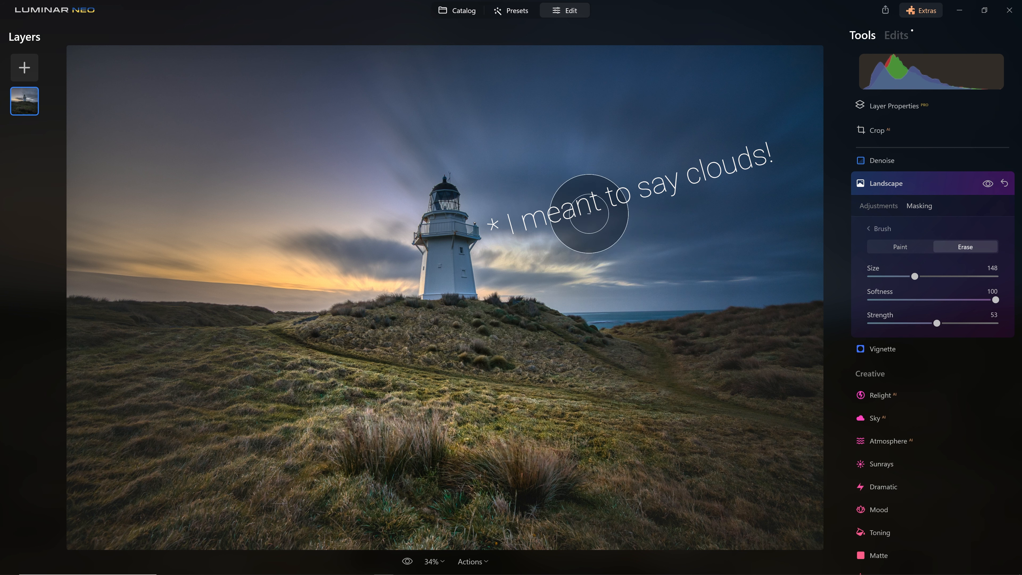
pyautogui.click(989, 184)
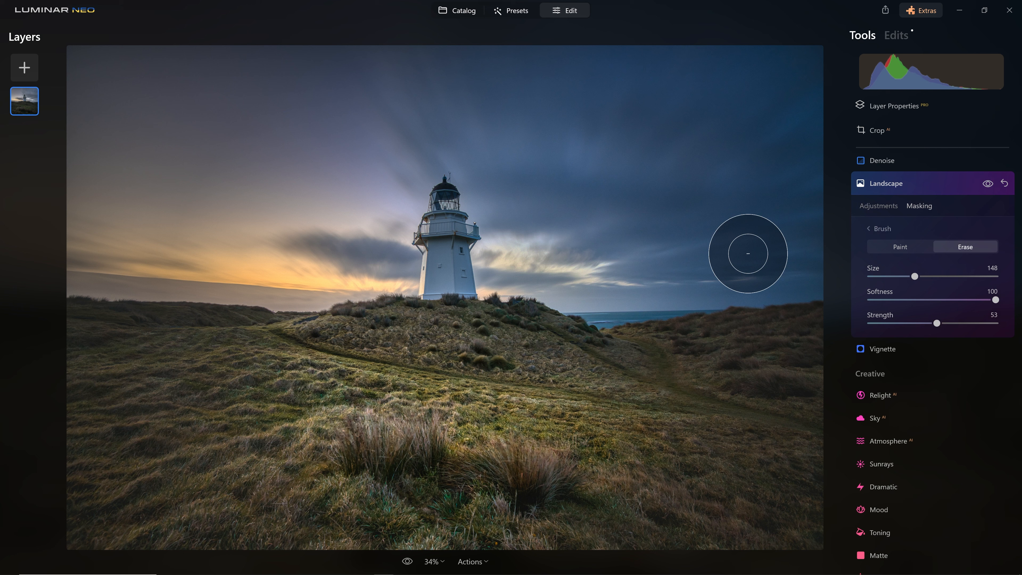
# Lower Dehaze to 47 in the Landscape adjustment and compare the photo with and without it.
pyautogui.click(881, 208)
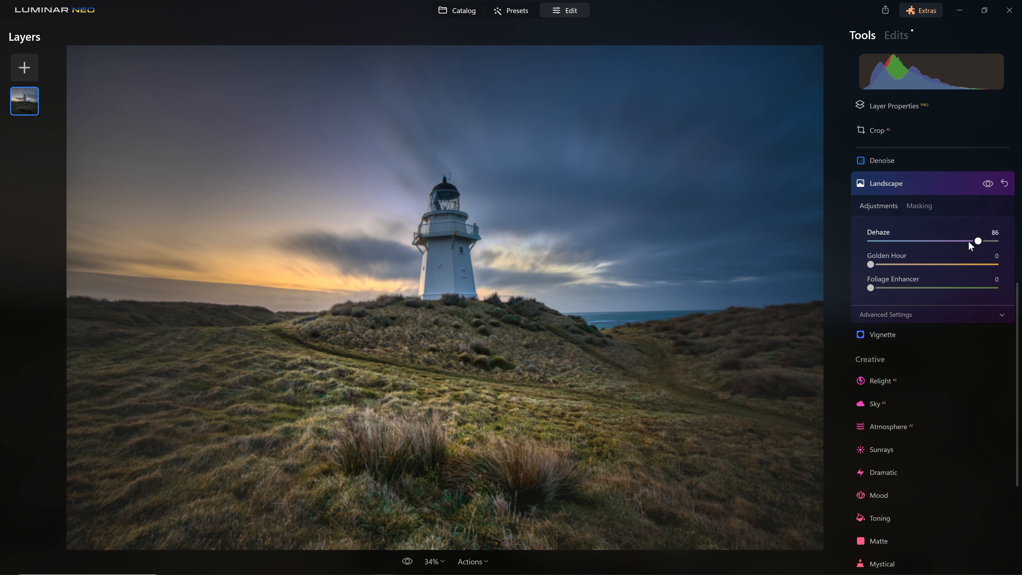
pyautogui.moveTo(938, 242)
pyautogui.mouseDown()
pyautogui.moveTo(908, 245)
pyautogui.moveTo(949, 249)
pyautogui.moveTo(930, 247)
pyautogui.mouseUp()
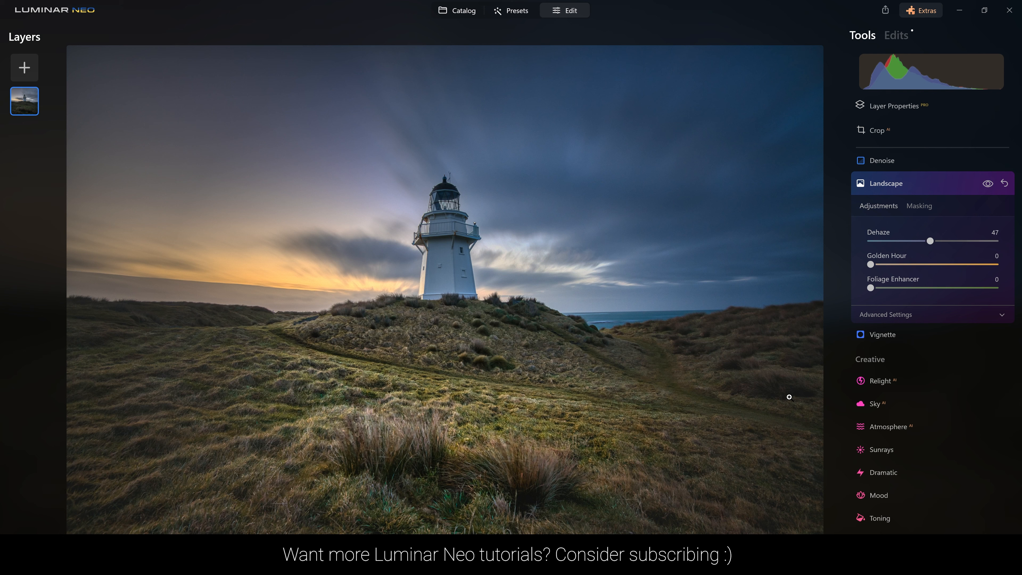
pyautogui.click(982, 186)
pyautogui.click(982, 186)
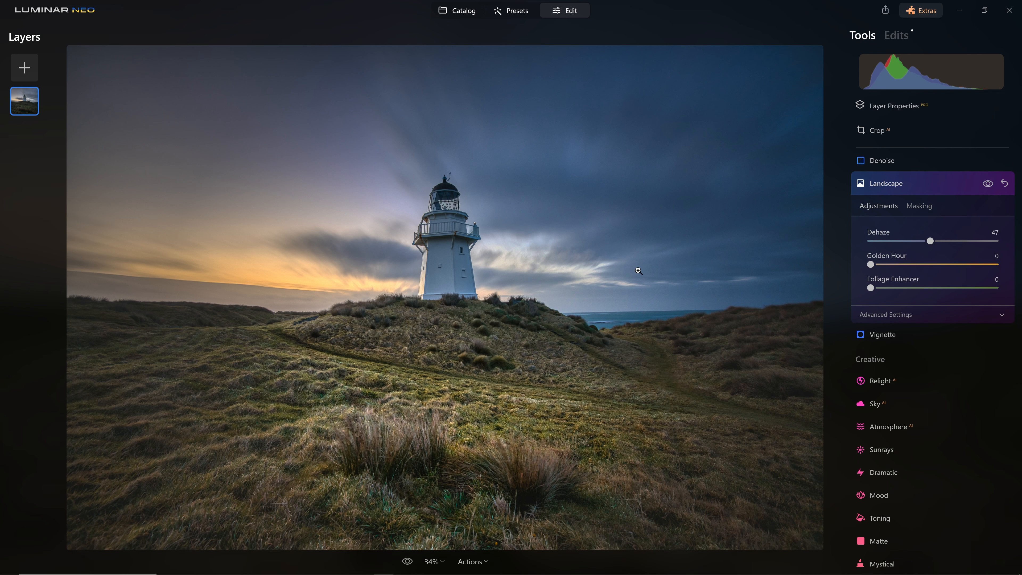
pyautogui.click(926, 189)
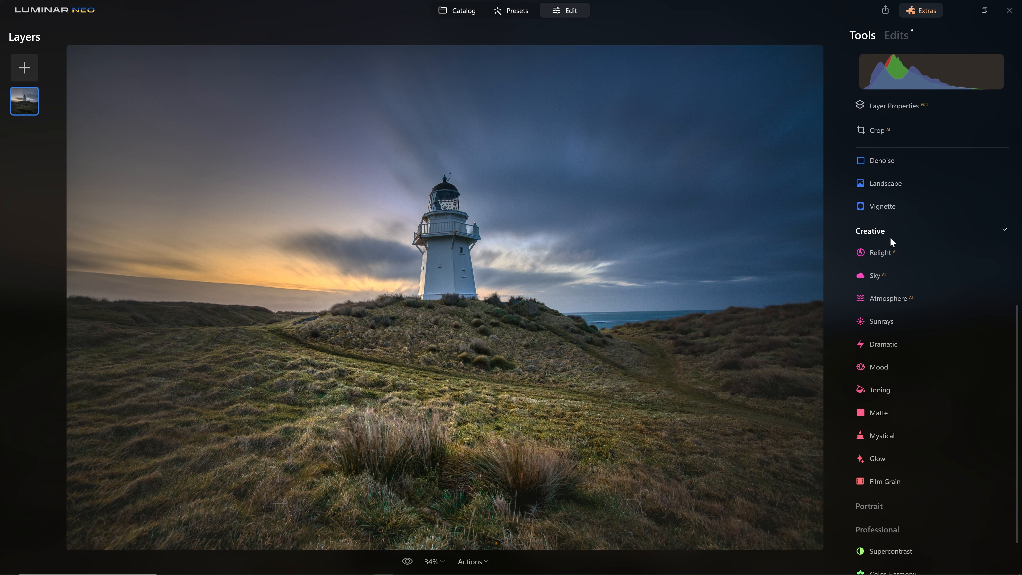
# Place a Sunrays sun center on the hill below the lighthouse and set the Amount to 76.
pyautogui.scroll(-2, 908, 288)
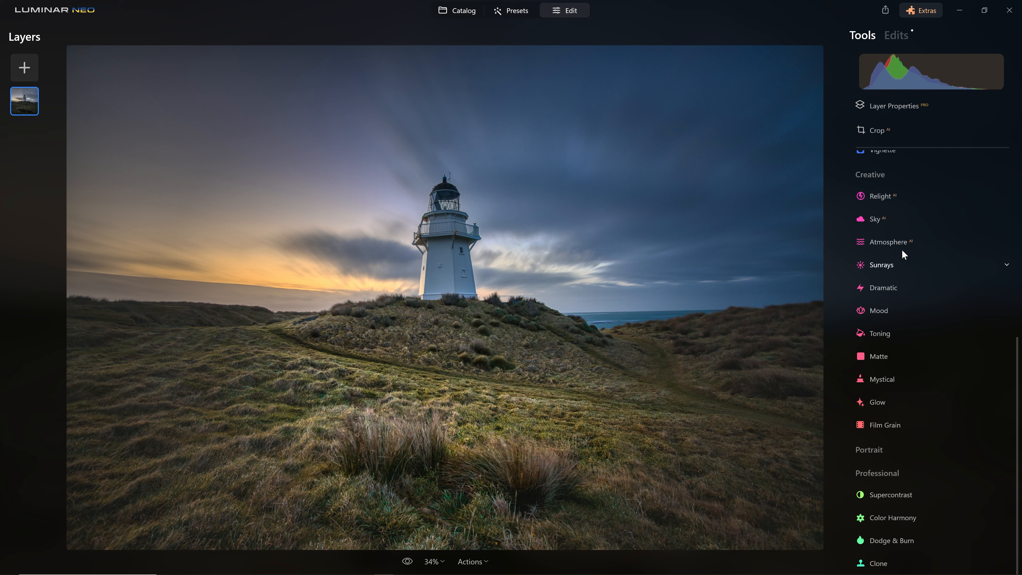
pyautogui.click(895, 262)
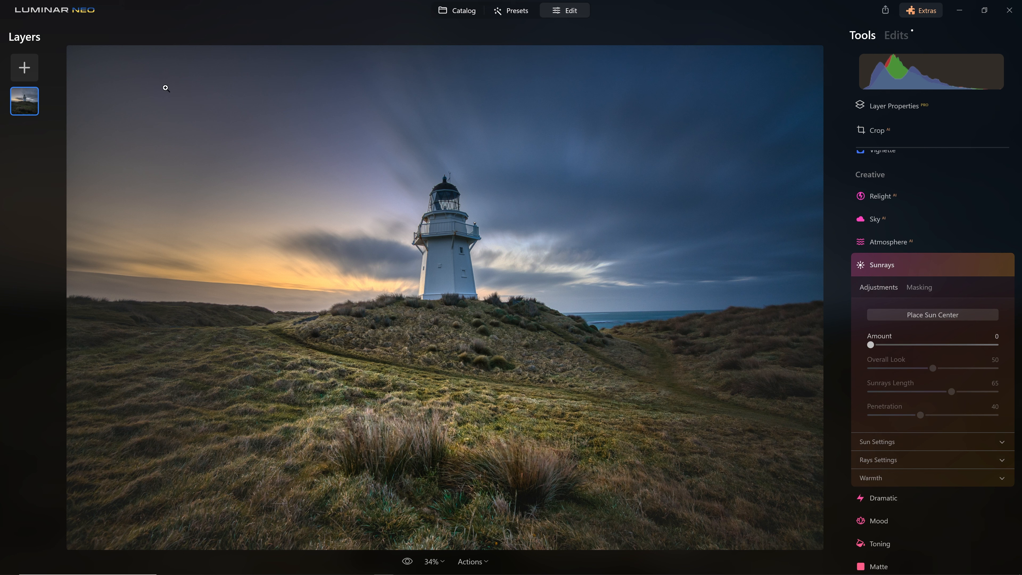
pyautogui.click(914, 313)
pyautogui.click(293, 146)
pyautogui.moveTo(293, 145); pyautogui.dragTo(451, 342)
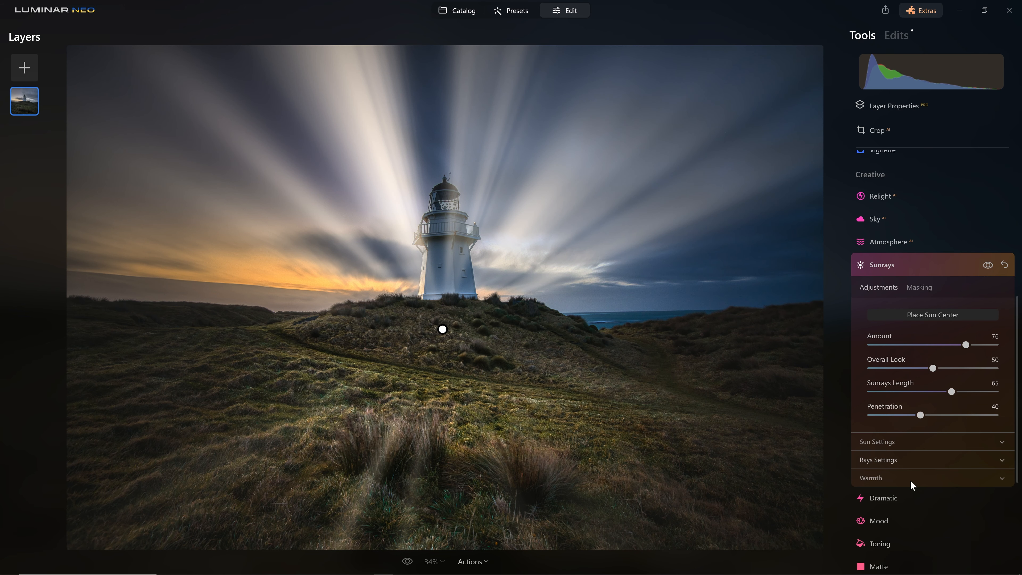
# Try Sunrays Warmth 64 and Penetration 39, and reset the whole Sunrays effect.
pyautogui.click(910, 479)
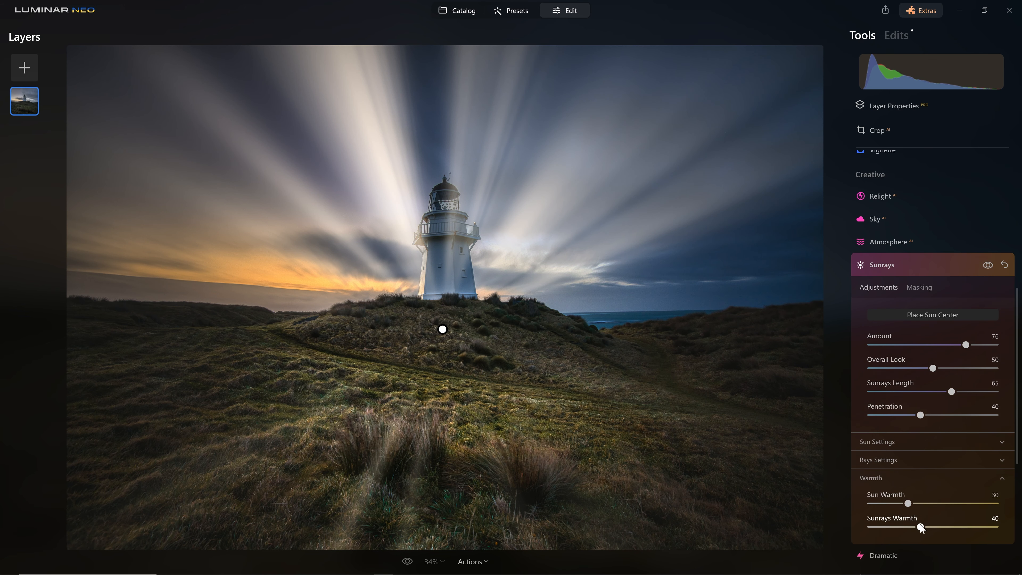
pyautogui.moveTo(941, 525); pyautogui.dragTo(950, 530)
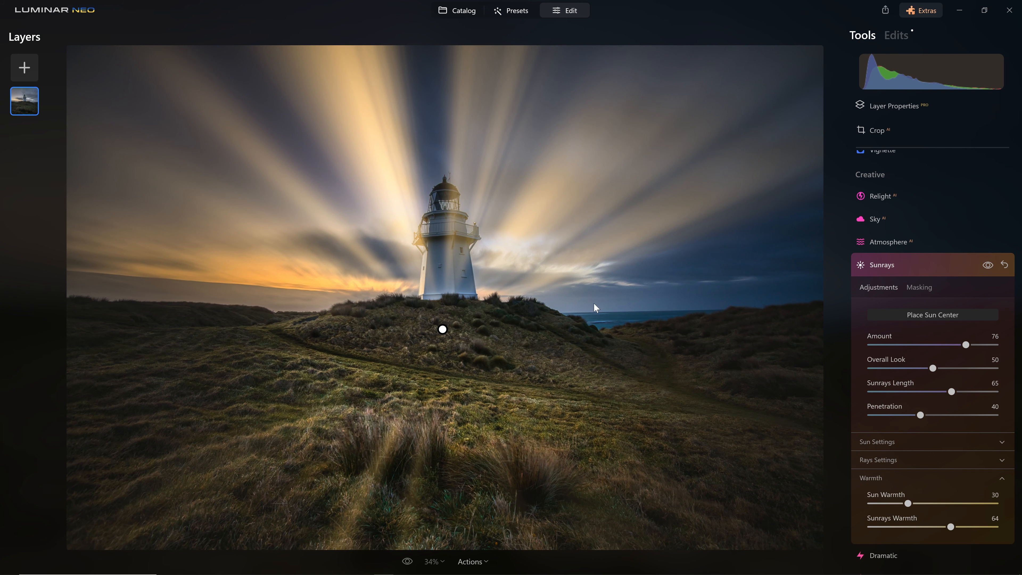
pyautogui.moveTo(921, 415)
pyautogui.mouseDown()
pyautogui.moveTo(901, 419)
pyautogui.moveTo(921, 416)
pyautogui.mouseUp()
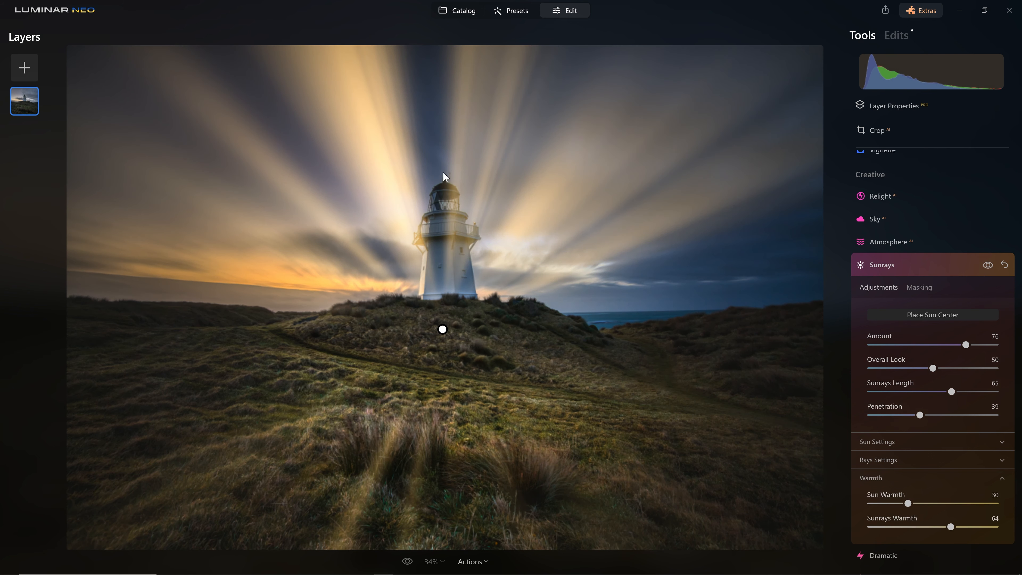
pyautogui.click(1004, 265)
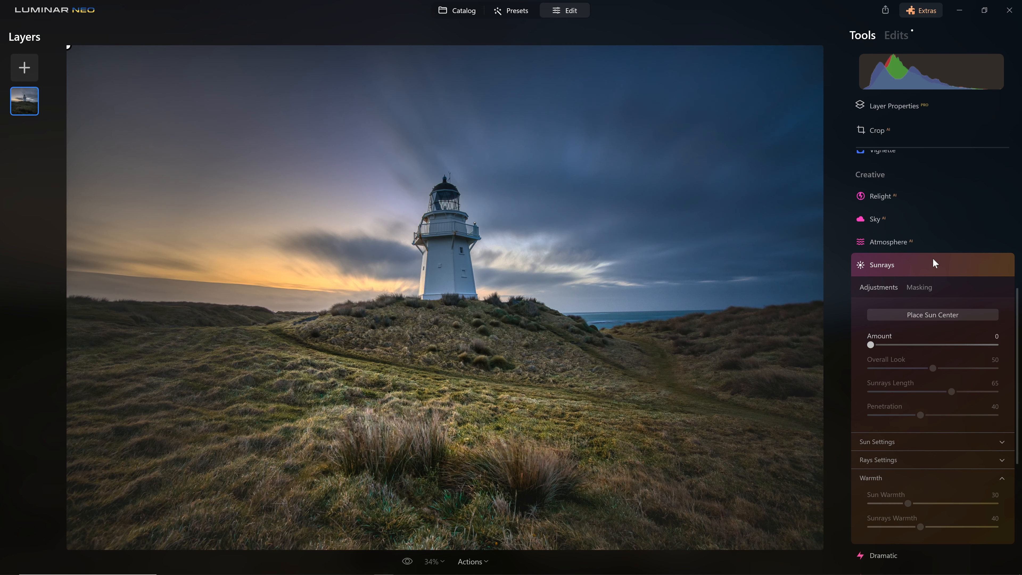
pyautogui.click(915, 264)
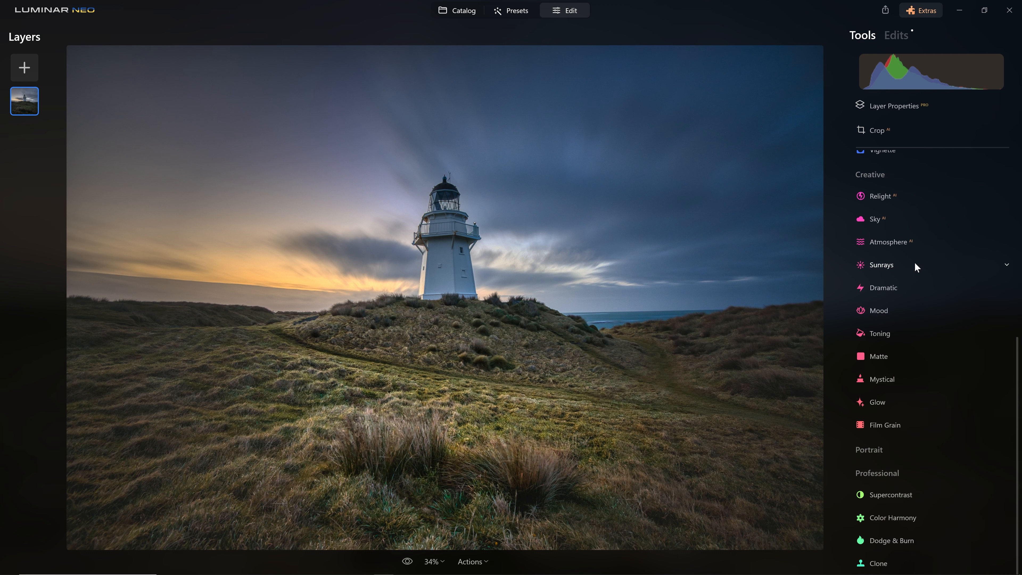
# Raise the Dramatic Amount to 100, try Local Contrast at 100, and lower Local Contrast to 0.
pyautogui.click(899, 288)
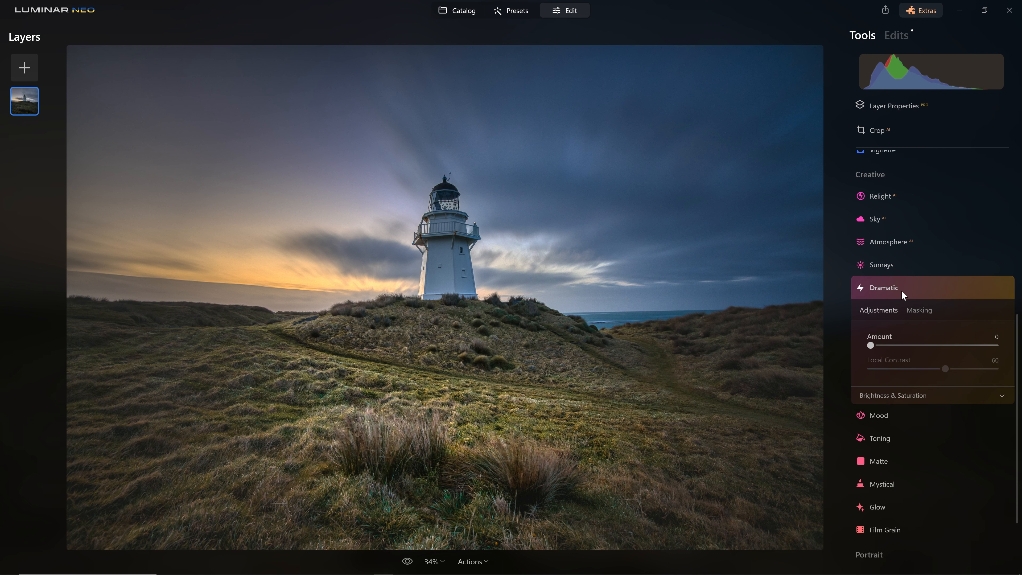
pyautogui.moveTo(871, 345); pyautogui.dragTo(1005, 362)
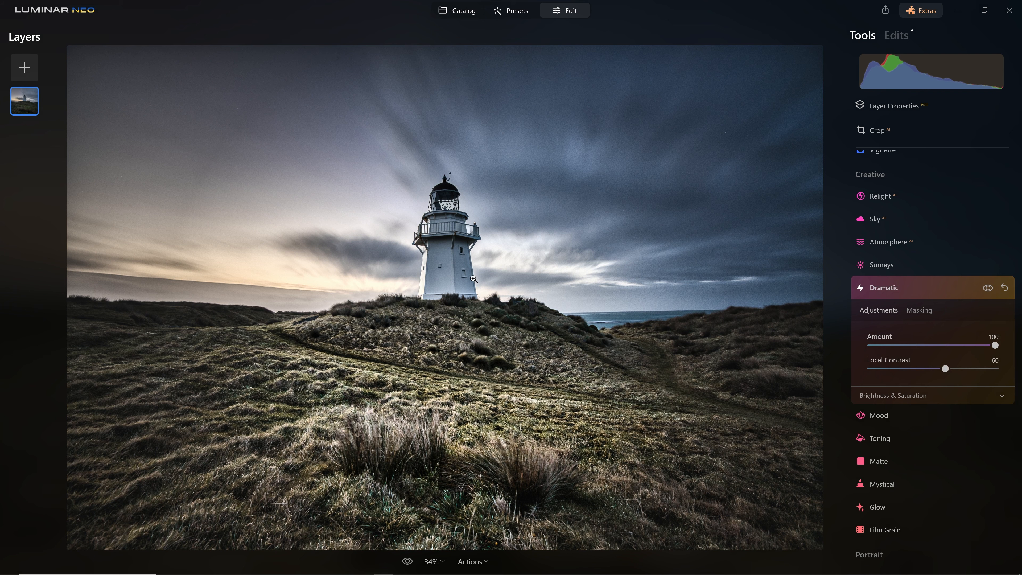
pyautogui.moveTo(948, 368); pyautogui.dragTo(997, 368)
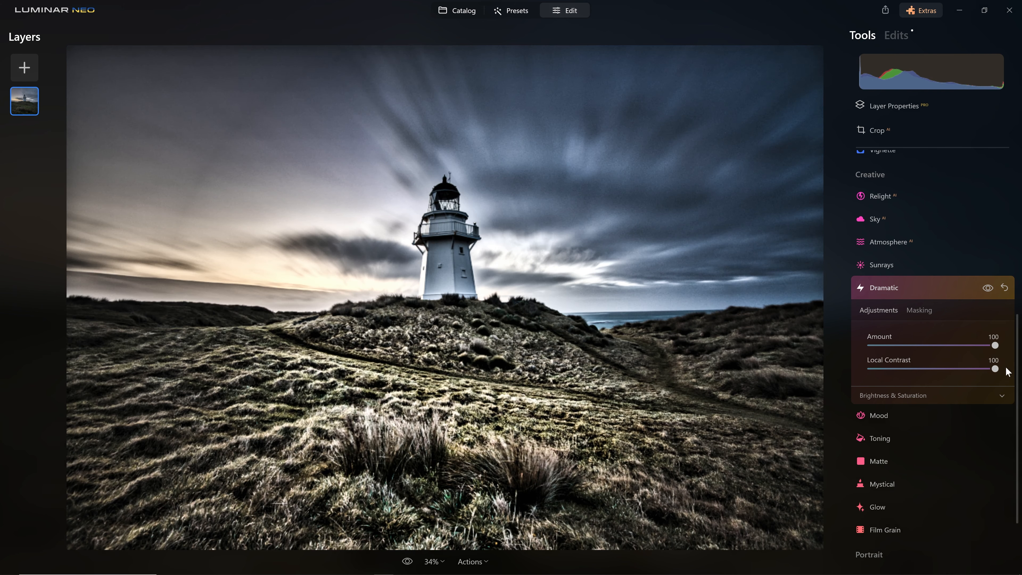
pyautogui.moveTo(996, 369); pyautogui.dragTo(860, 390)
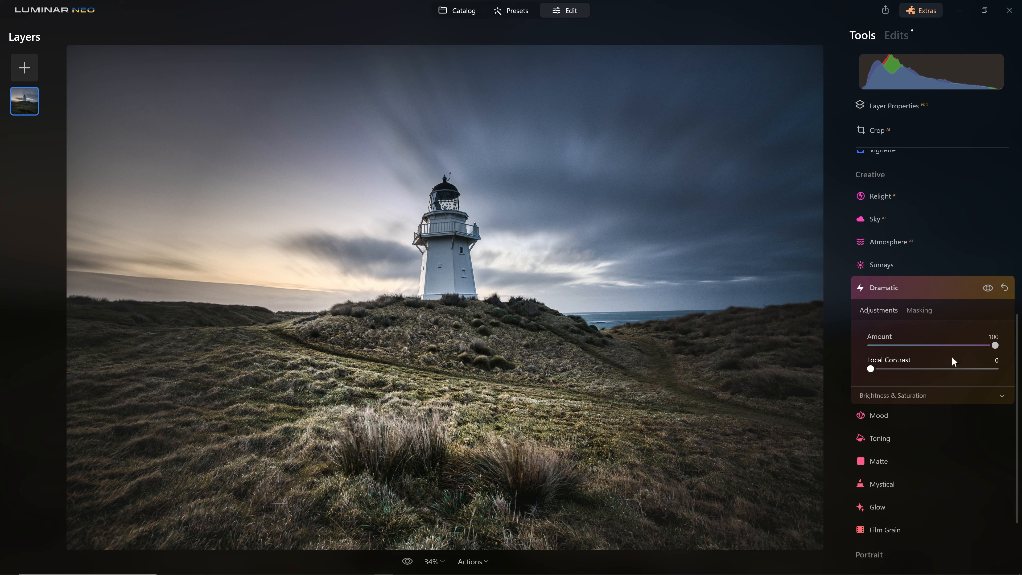
# Lower the Dramatic Amount to 37, compare the photo with the effect toggled, and reduce the Amount further.
pyautogui.moveTo(991, 347); pyautogui.dragTo(918, 358)
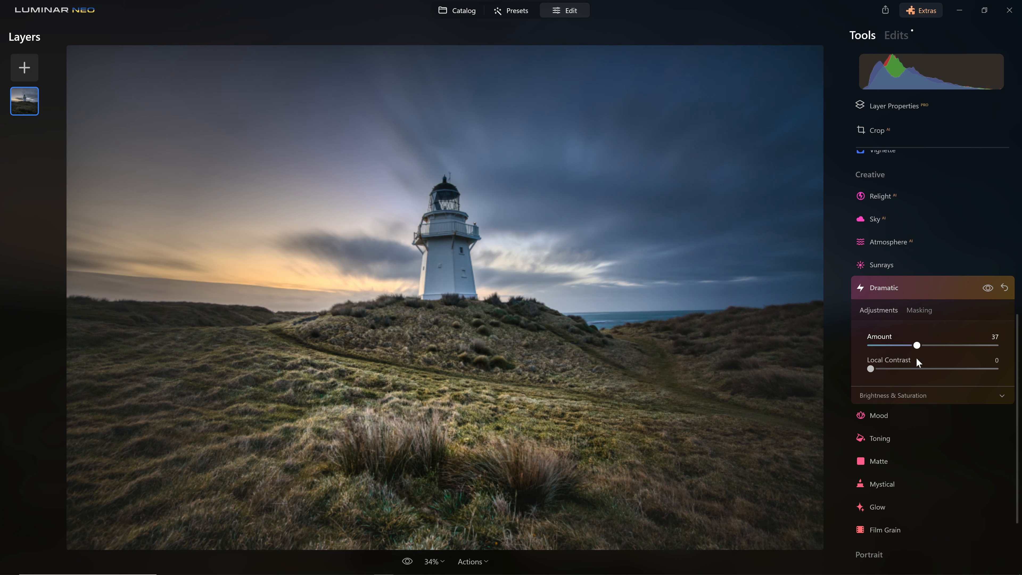
pyautogui.click(987, 289)
pyautogui.click(986, 290)
pyautogui.click(892, 345)
pyautogui.click(913, 286)
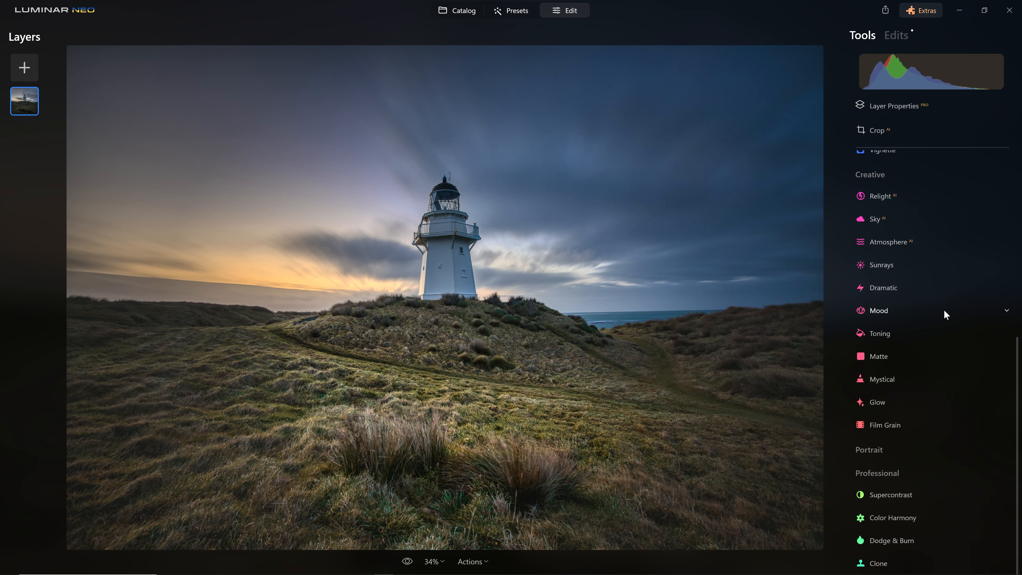
# Apply the Long Beach cinematic toning LUT in Mood, set Amount to 100 and Contrast to -27, and try the Saturation.
pyautogui.click(944, 310)
pyautogui.scroll(-2, 900, 342)
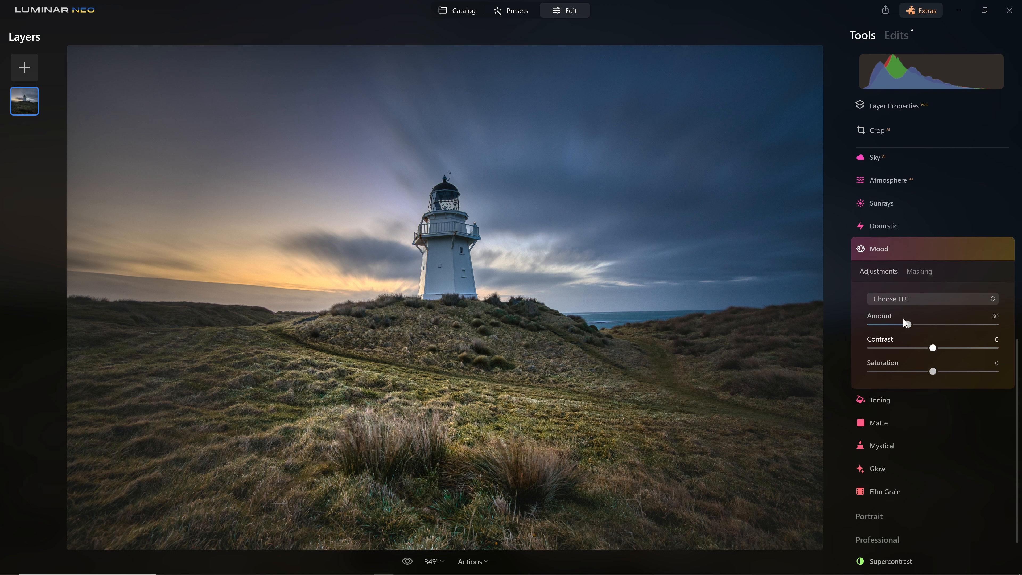
pyautogui.click(912, 298)
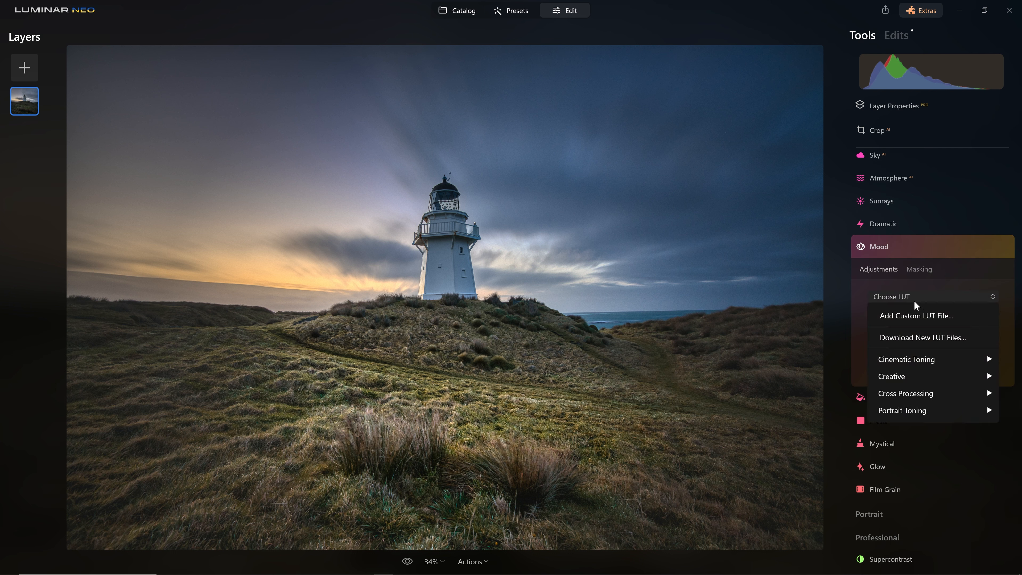
pyautogui.moveTo(924, 359)
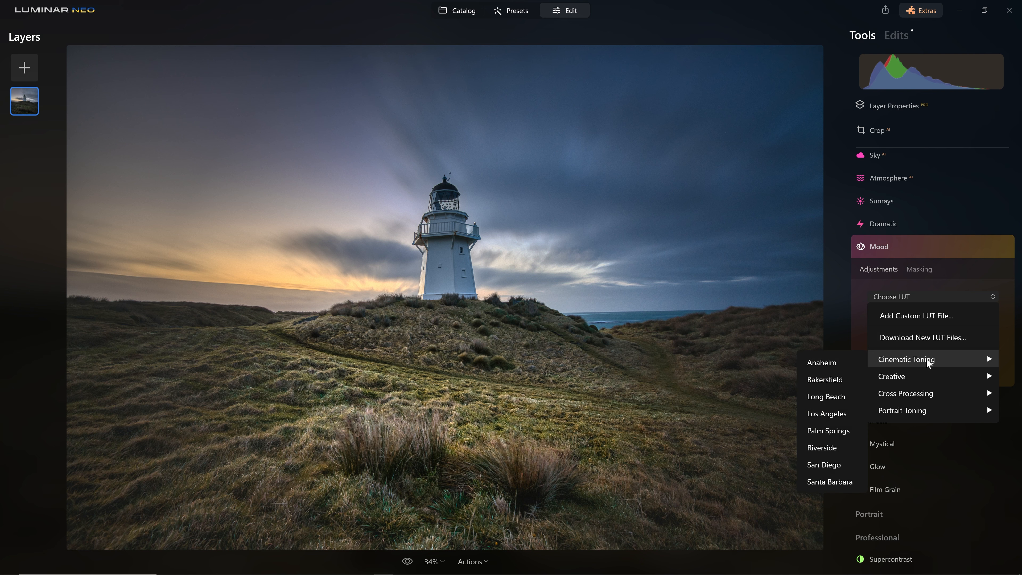
pyautogui.click(827, 397)
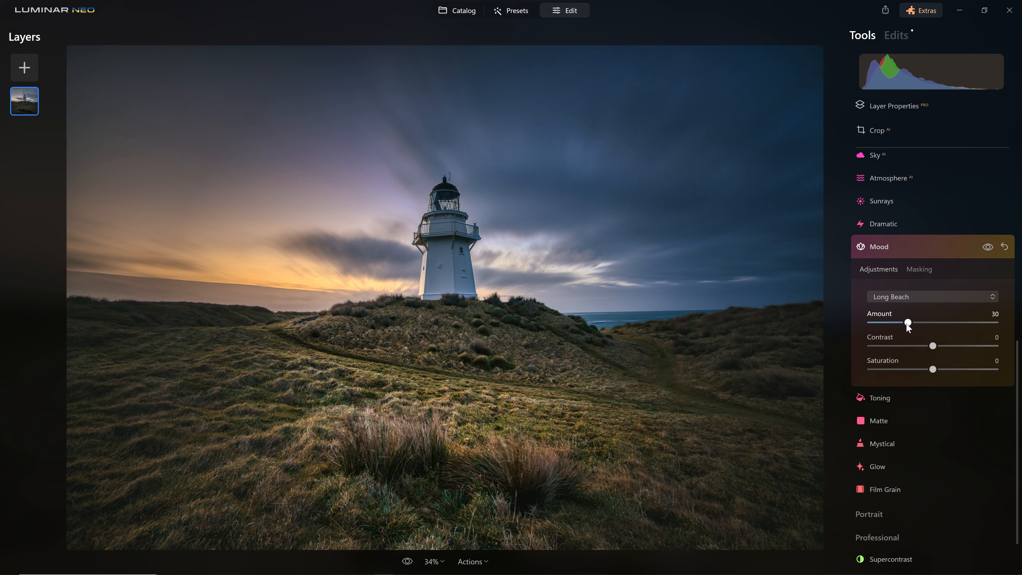
pyautogui.moveTo(912, 322); pyautogui.dragTo(1001, 331)
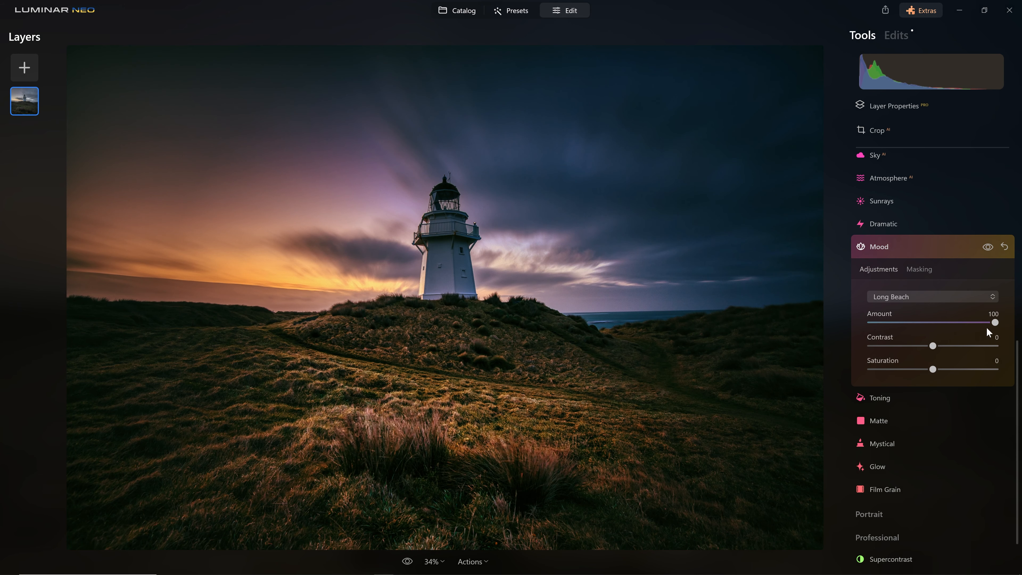
pyautogui.moveTo(935, 347); pyautogui.dragTo(899, 349)
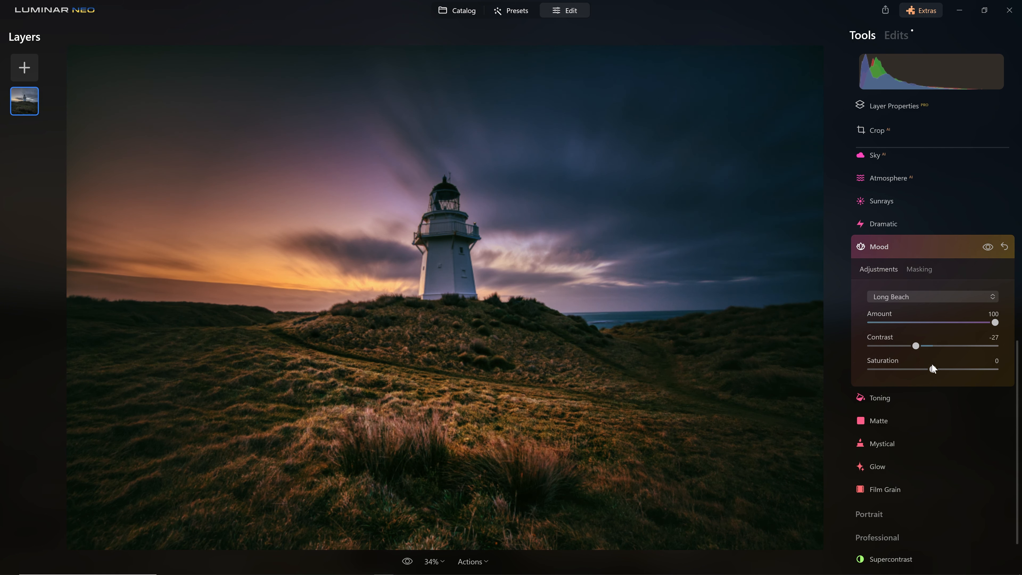
pyautogui.moveTo(934, 370)
pyautogui.mouseDown()
pyautogui.moveTo(974, 370)
pyautogui.moveTo(921, 370)
pyautogui.mouseUp()
# Try the Bakersfield cinematic LUT, and replace it with the Geneva cross-processing LUT.
pyautogui.click(944, 298)
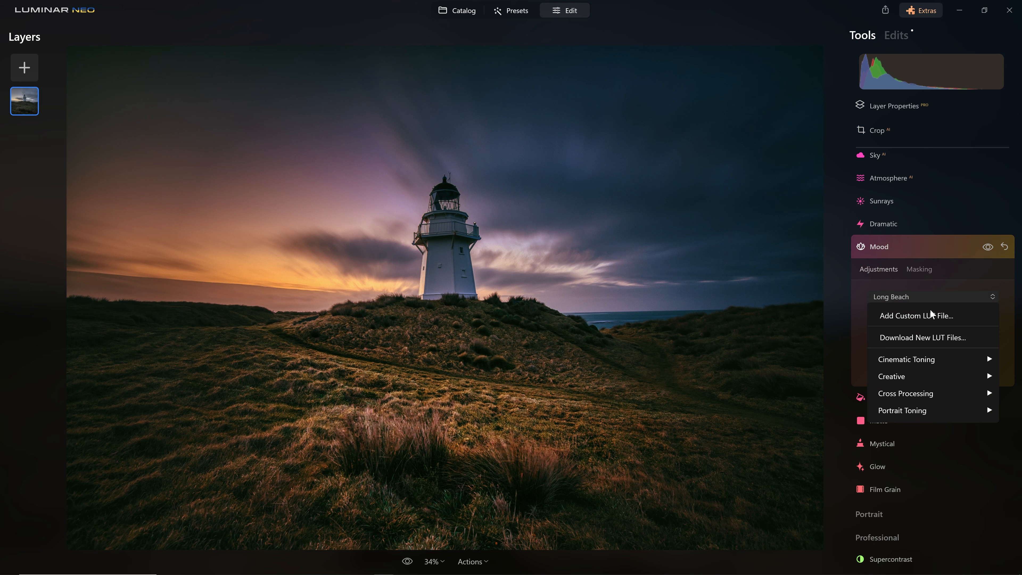
pyautogui.moveTo(940, 361)
pyautogui.click(825, 379)
pyautogui.click(900, 296)
pyautogui.moveTo(929, 394)
pyautogui.click(839, 449)
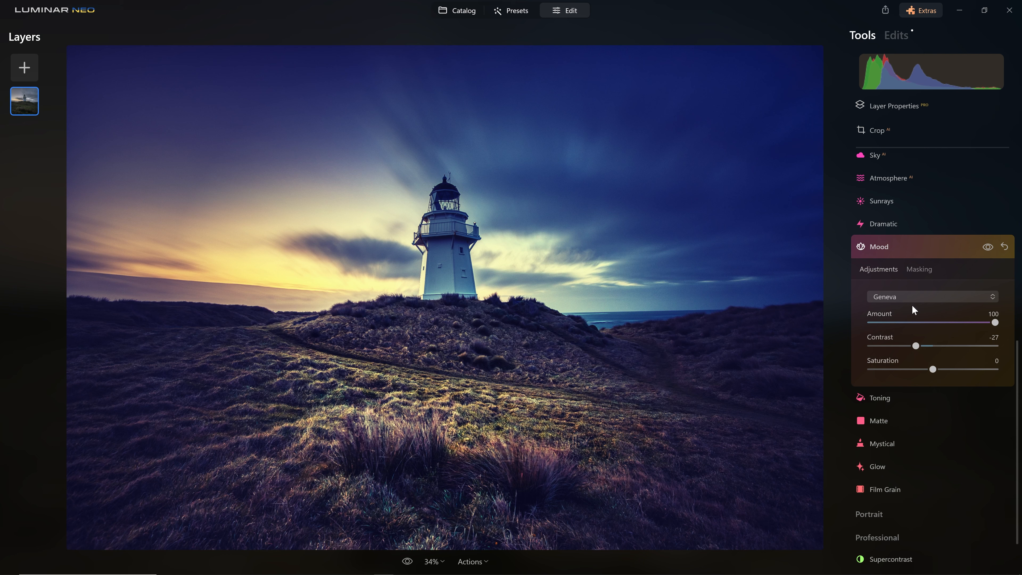
# Lower the Mood Amount to 36, compare the photo with the effect toggled, and reduce the Amount to 23.
pyautogui.moveTo(989, 324); pyautogui.dragTo(916, 346)
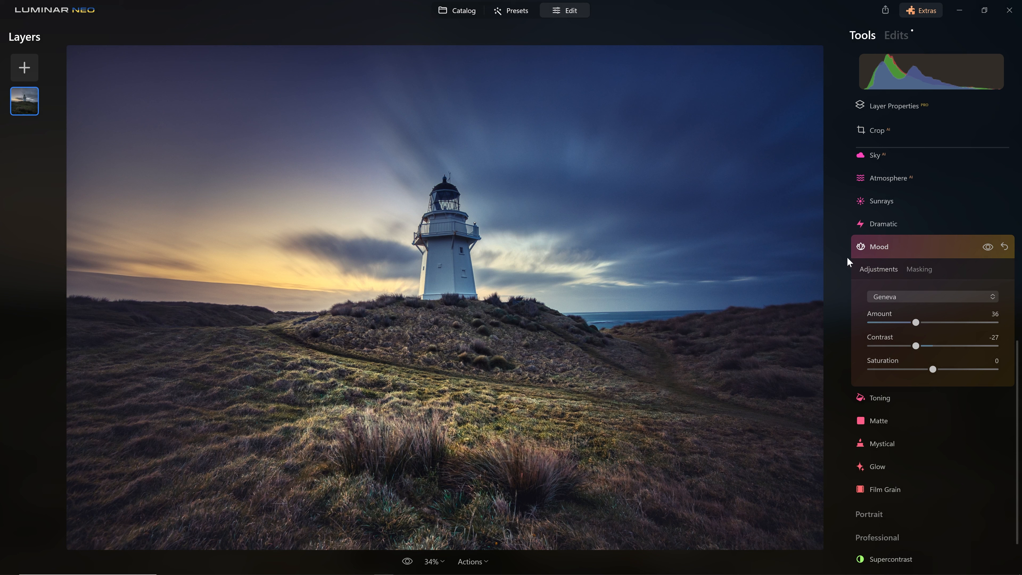
pyautogui.click(996, 249)
pyautogui.click(996, 249)
pyautogui.moveTo(916, 323); pyautogui.dragTo(900, 322)
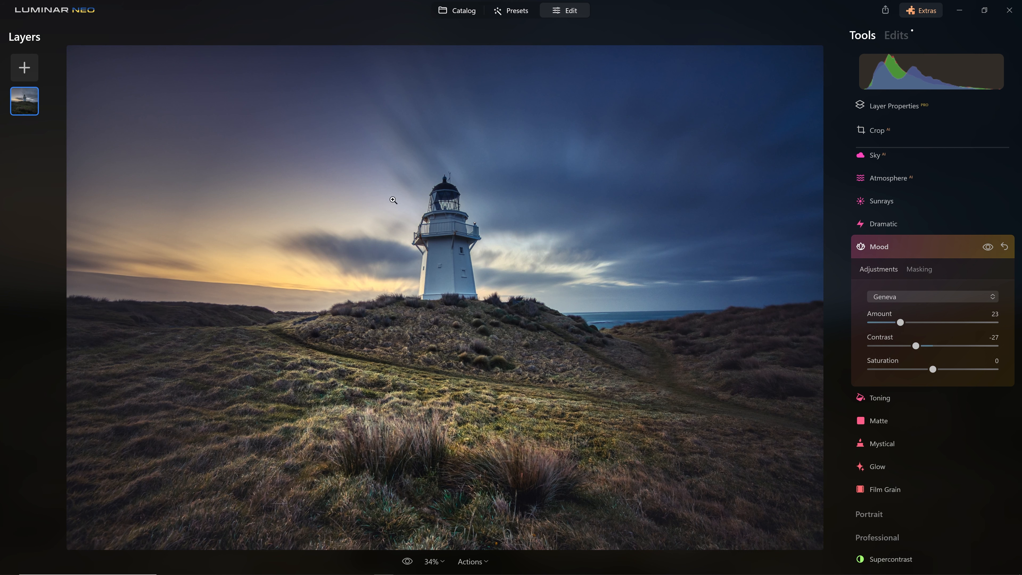
pyautogui.click(951, 247)
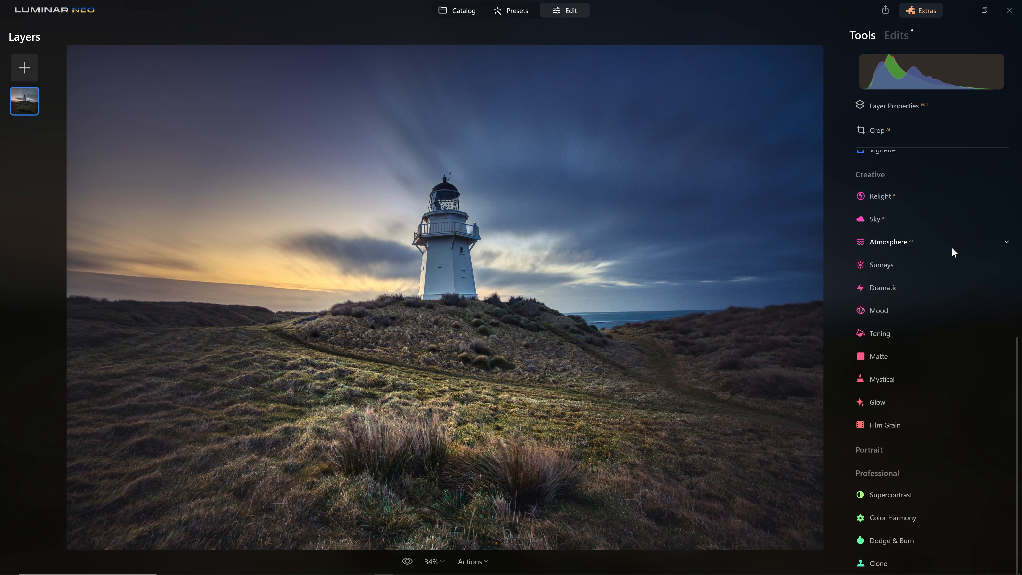
# Tone the photo's highlights with Saturation 100 and Hue 33.
pyautogui.click(882, 333)
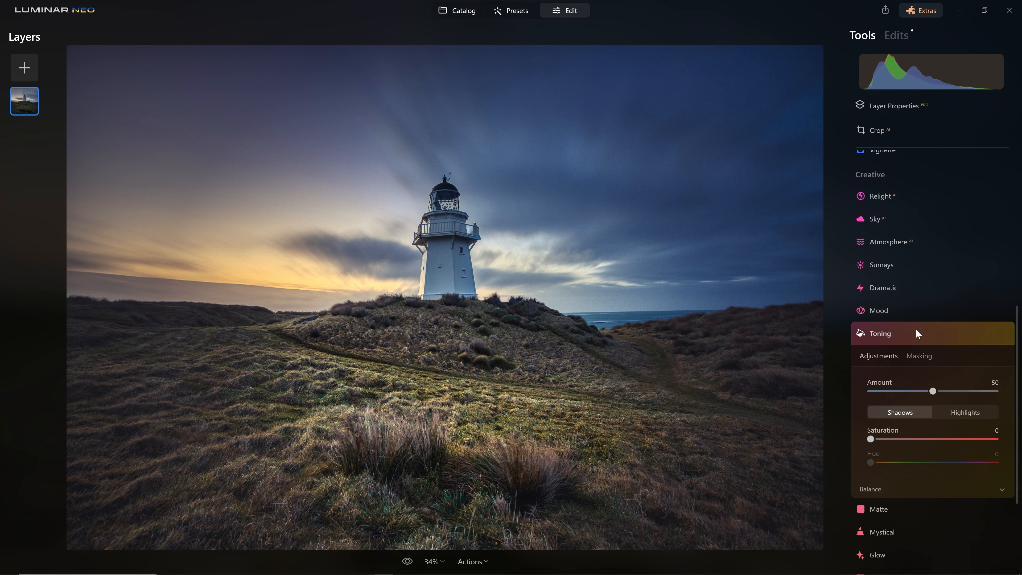
pyautogui.scroll(3, 909, 282)
pyautogui.scroll(-2, 885, 333)
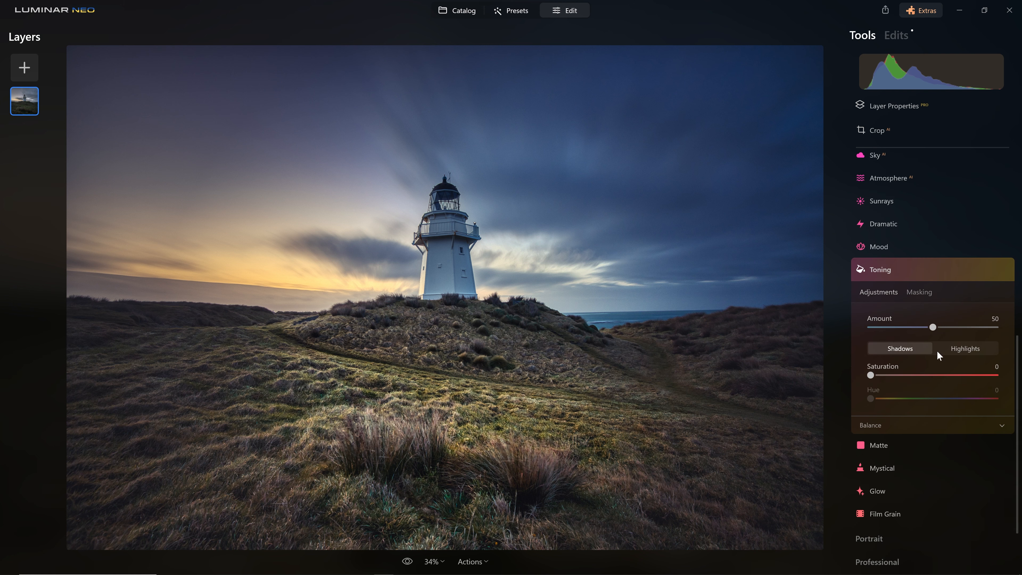
pyautogui.click(958, 349)
pyautogui.scroll(-3, 958, 348)
pyautogui.moveTo(871, 289); pyautogui.dragTo(1006, 290)
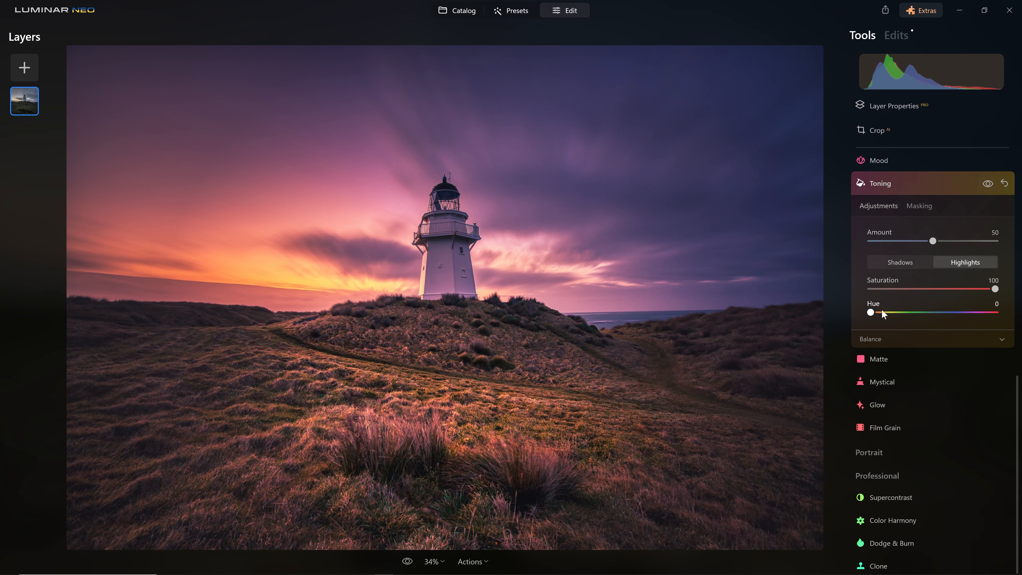
pyautogui.moveTo(873, 312)
pyautogui.mouseDown()
pyautogui.moveTo(1014, 319)
pyautogui.moveTo(887, 320)
pyautogui.mouseUp()
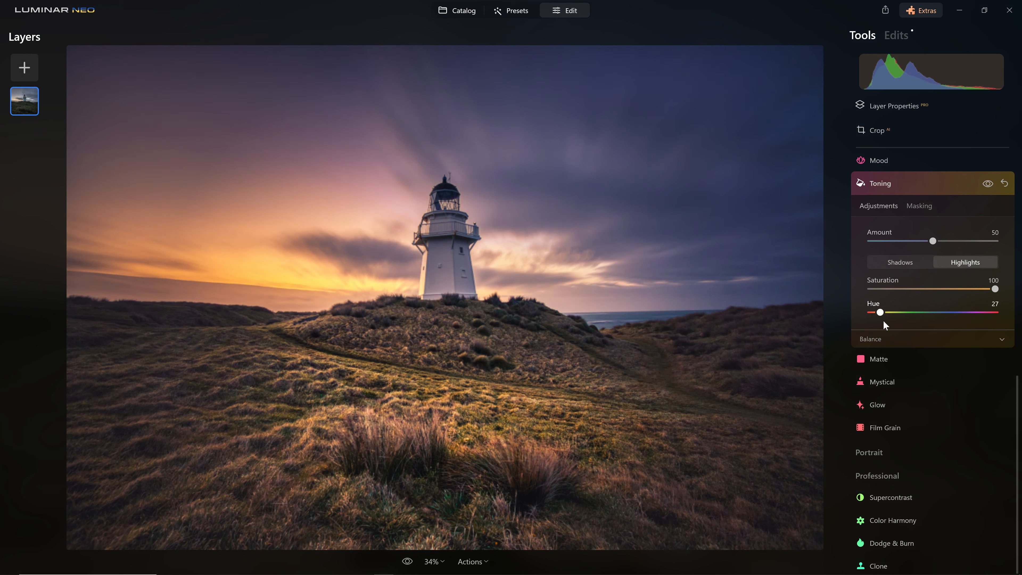
# Adjust the Toning balance between shadows and highlights, and refine the toning saturation and hue.
pyautogui.click(876, 345)
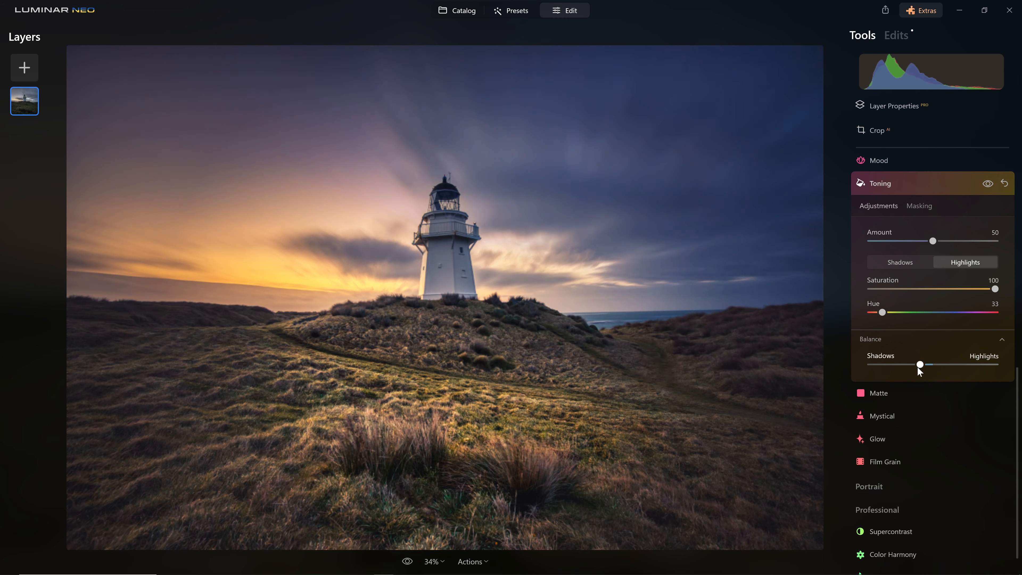
pyautogui.moveTo(905, 366); pyautogui.dragTo(938, 363)
pyautogui.moveTo(992, 290); pyautogui.dragTo(983, 289)
pyautogui.moveTo(866, 281); pyautogui.dragTo(941, 289)
pyautogui.moveTo(906, 300); pyautogui.dragTo(954, 310)
pyautogui.click(968, 185)
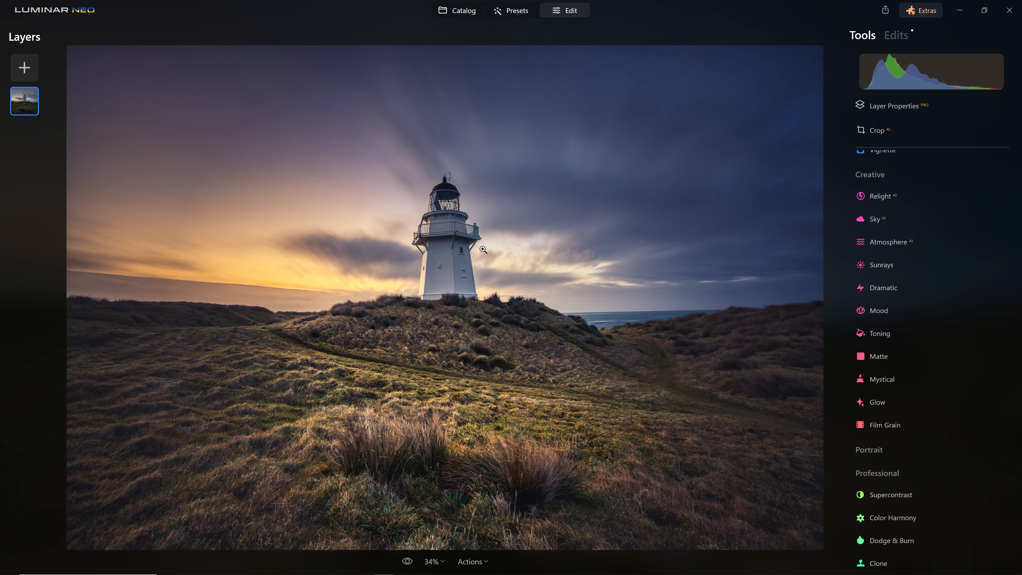
# Lower the highlight end and raise the shadow end of the blue curve in Develop, and compare the photo with Develop toggled.
pyautogui.scroll(8, 911, 326)
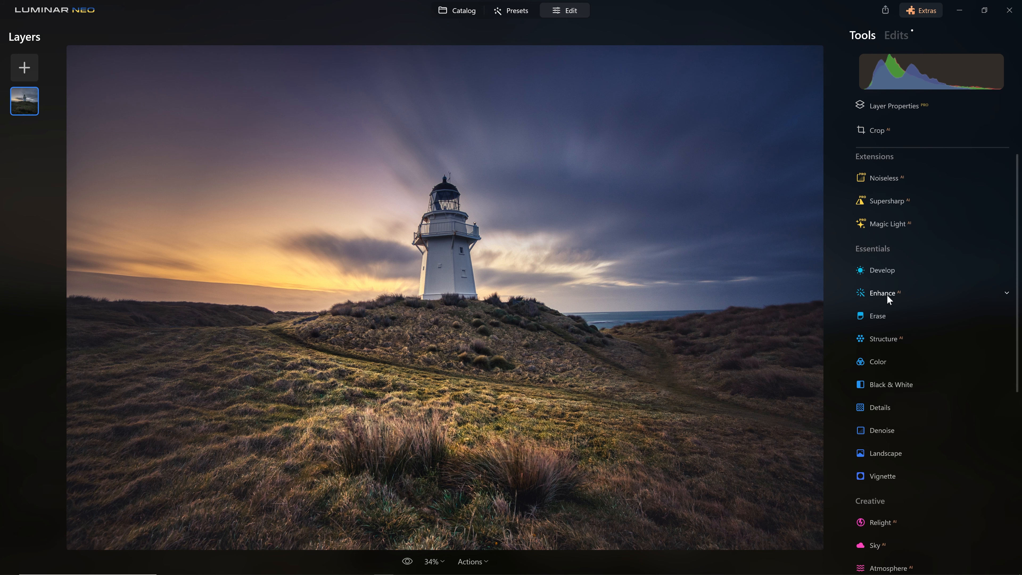
pyautogui.click(885, 272)
pyautogui.scroll(-5, 936, 352)
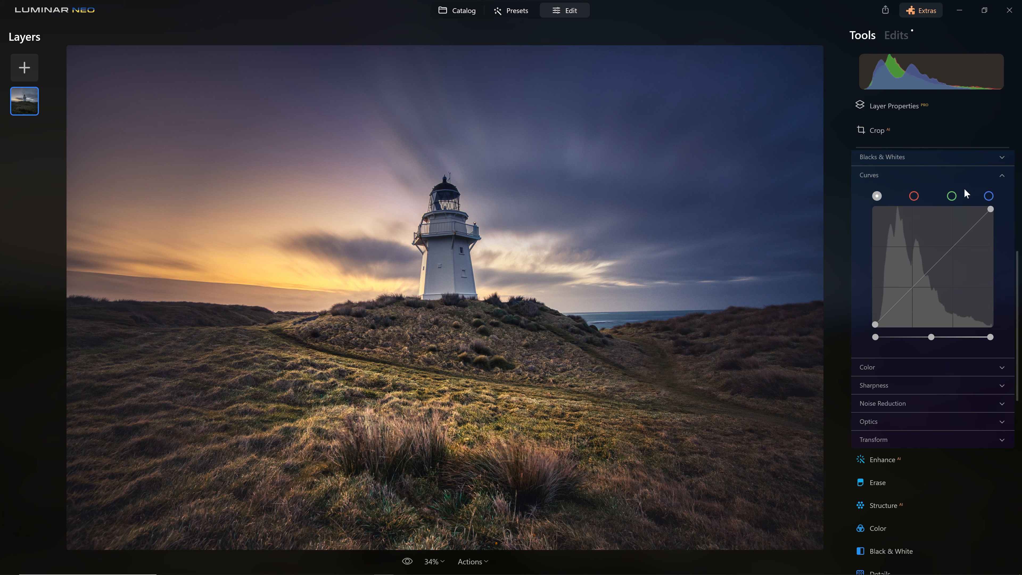
pyautogui.click(989, 197)
pyautogui.moveTo(992, 207)
pyautogui.mouseDown()
pyautogui.moveTo(1010, 244)
pyautogui.moveTo(991, 256)
pyautogui.moveTo(990, 300)
pyautogui.moveTo(990, 209)
pyautogui.moveTo(991, 221)
pyautogui.mouseUp()
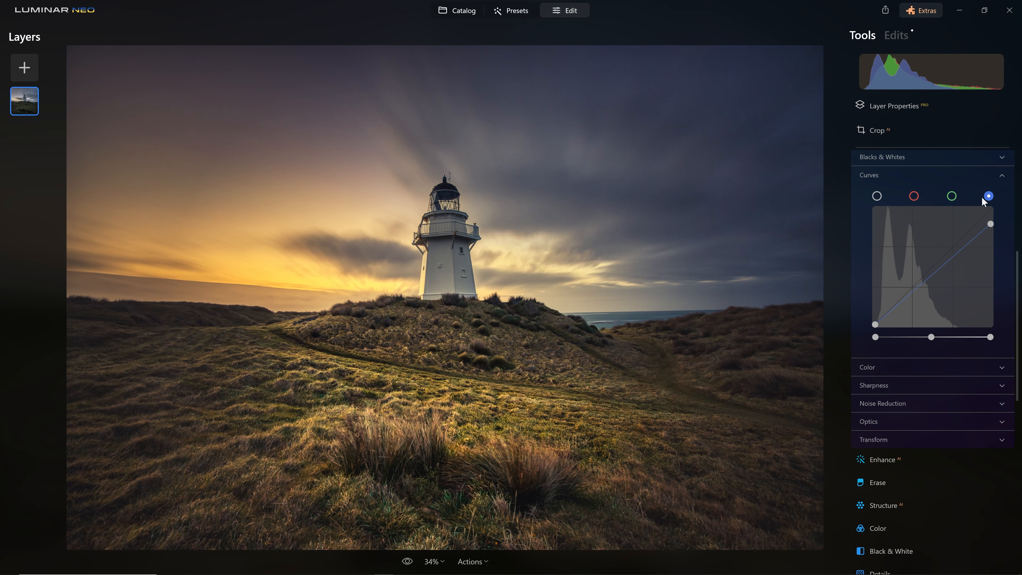
pyautogui.scroll(2, 922, 344)
pyautogui.moveTo(873, 387); pyautogui.dragTo(868, 379)
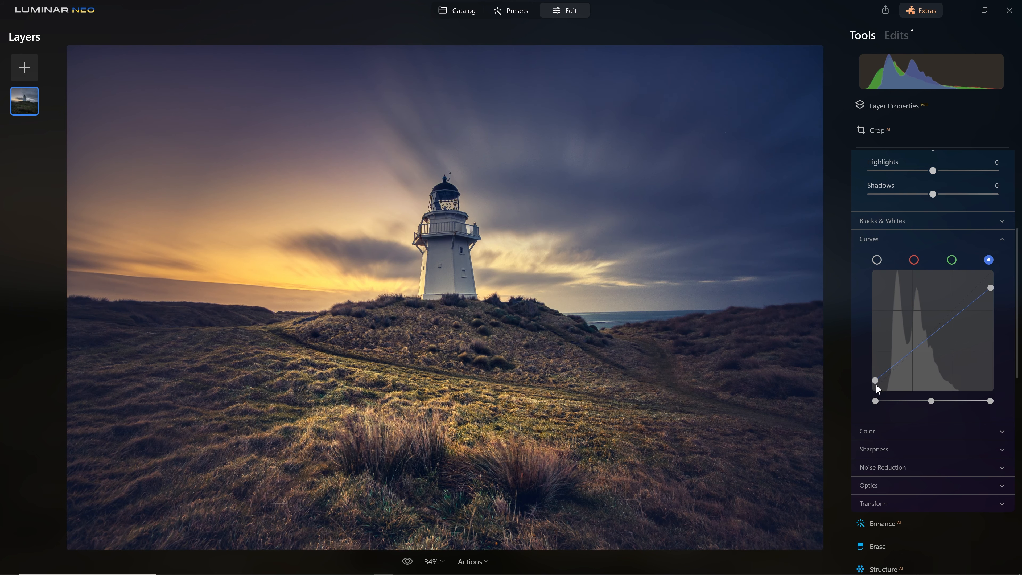
pyautogui.scroll(6, 921, 302)
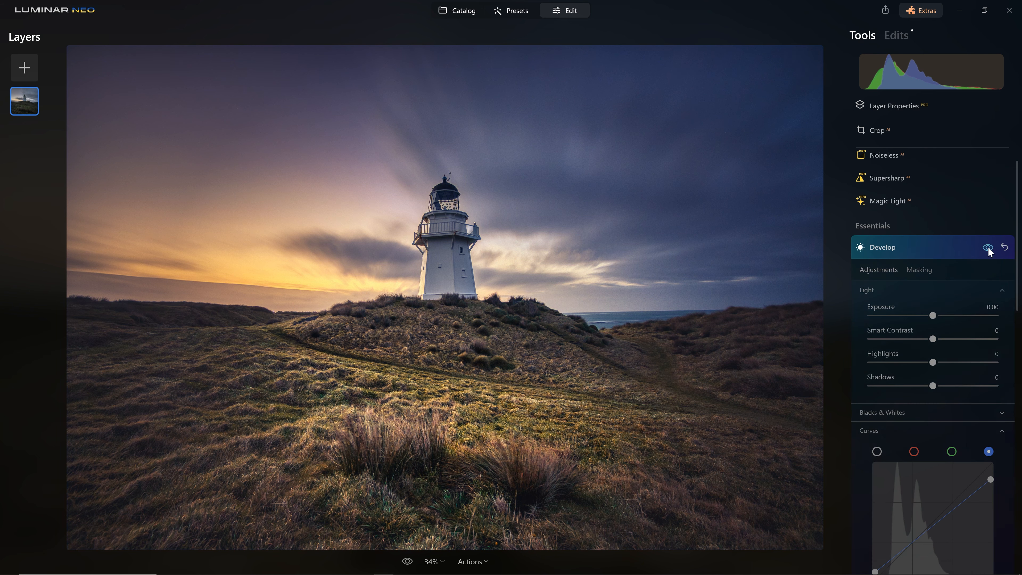
pyautogui.scroll(-4, 922, 318)
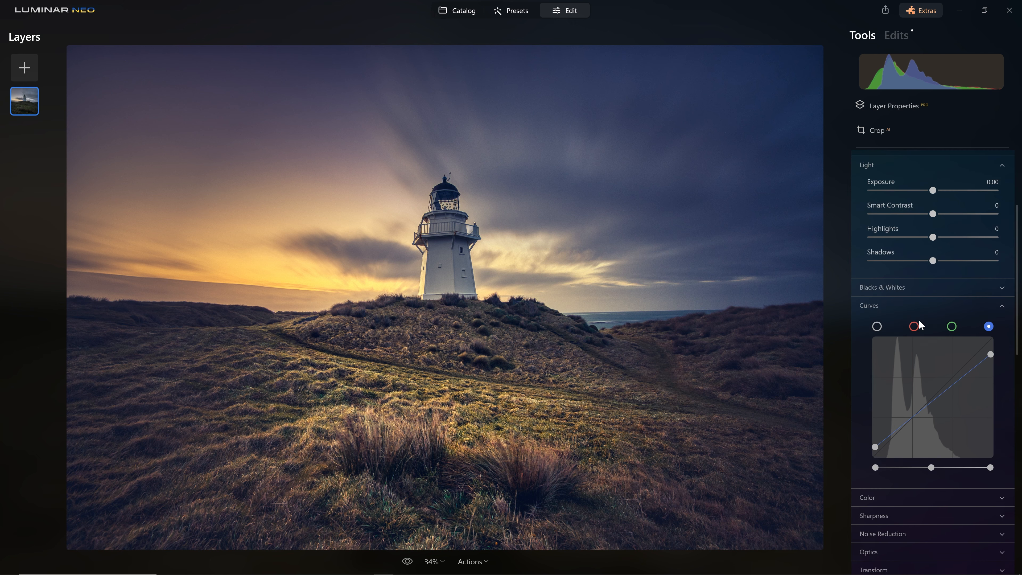
# Set the Develop Saturation to -12 and Temperature to 6, and compare the photo with Develop toggled.
pyautogui.scroll(-2, 919, 320)
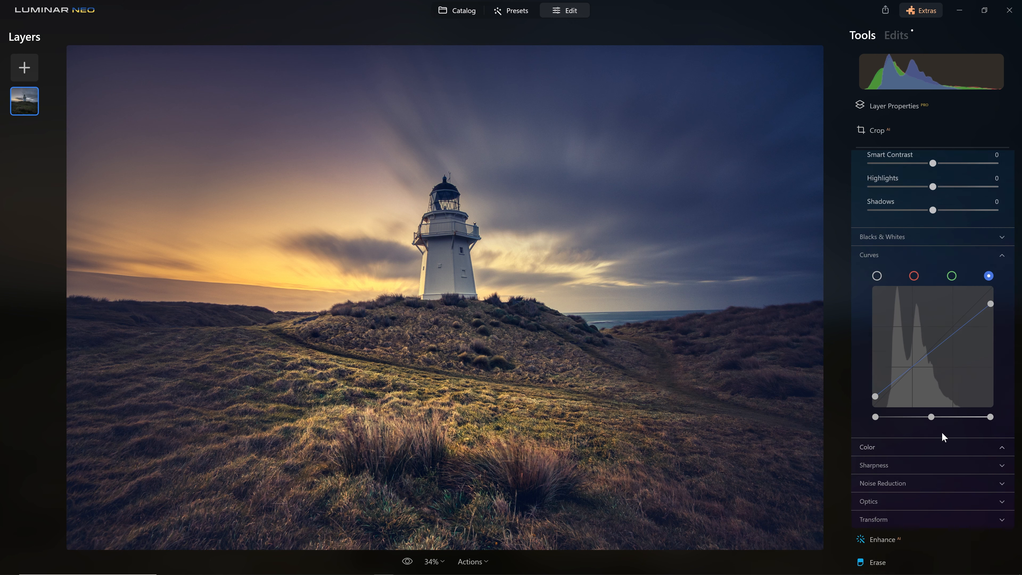
pyautogui.scroll(-5, 942, 433)
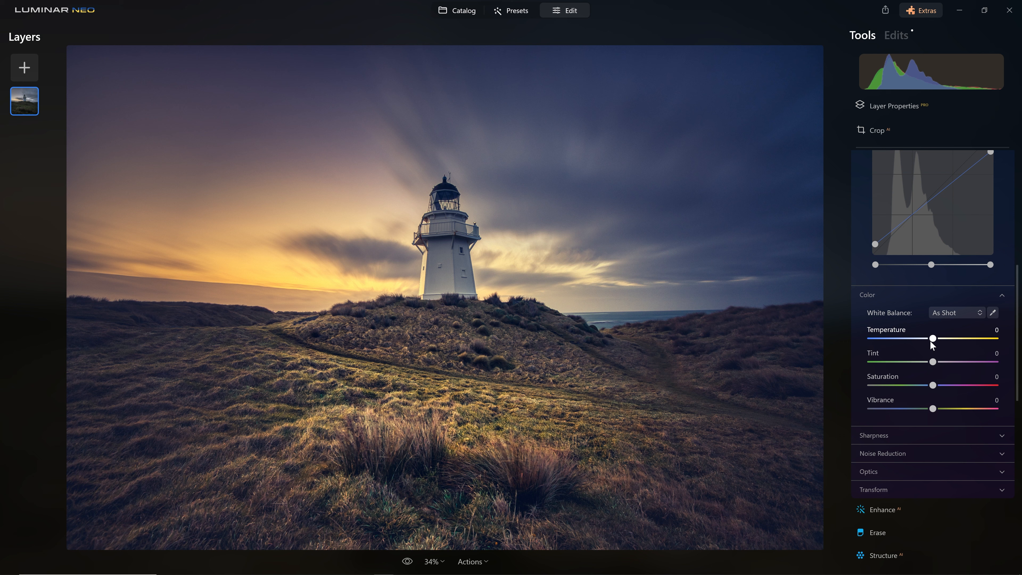
pyautogui.moveTo(932, 386)
pyautogui.mouseDown()
pyautogui.moveTo(868, 384)
pyautogui.moveTo(930, 396)
pyautogui.moveTo(903, 397)
pyautogui.moveTo(939, 395)
pyautogui.moveTo(897, 394)
pyautogui.moveTo(936, 387)
pyautogui.mouseUp()
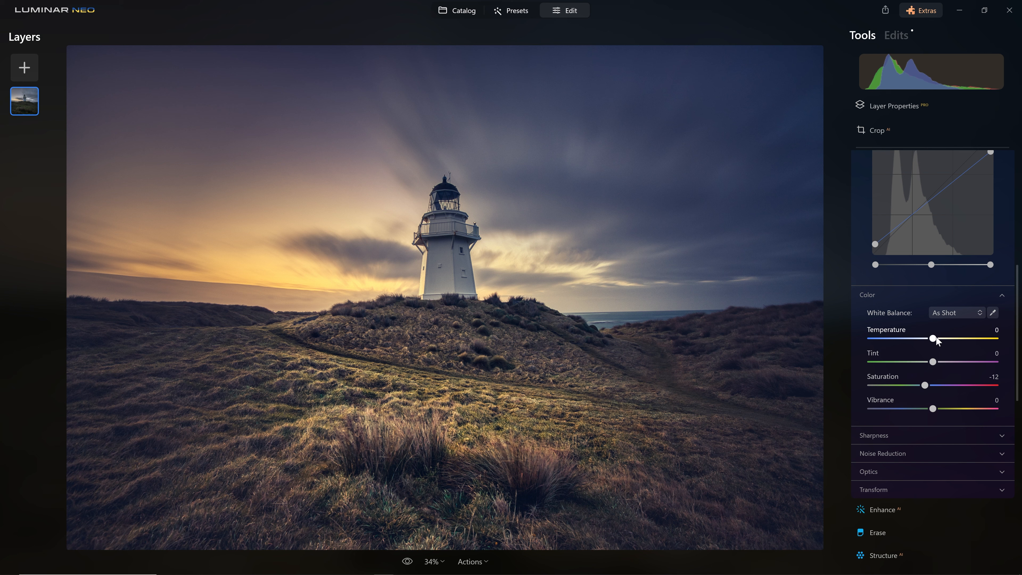
pyautogui.moveTo(932, 339); pyautogui.dragTo(937, 338)
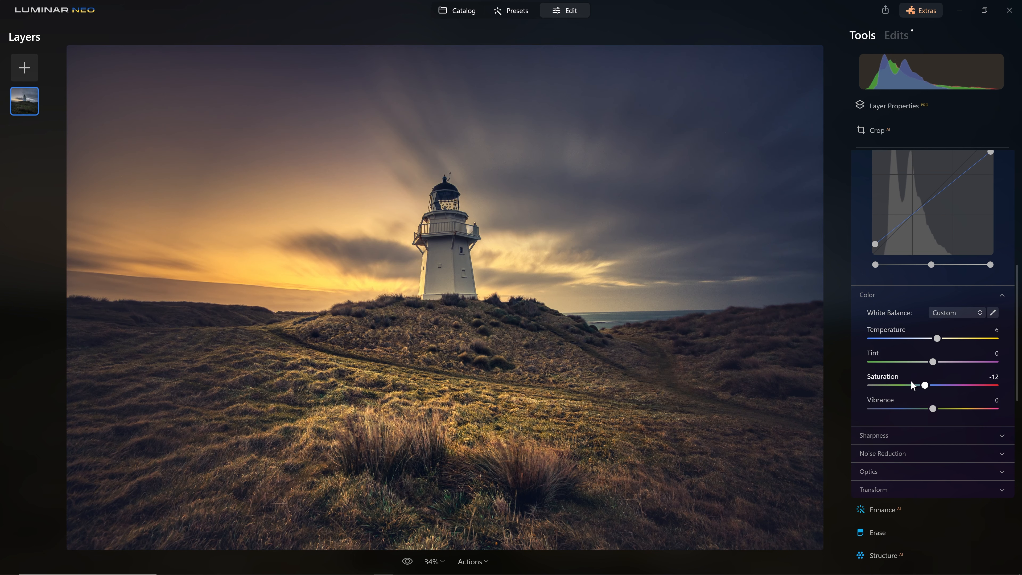
pyautogui.scroll(7, 911, 381)
pyautogui.click(990, 244)
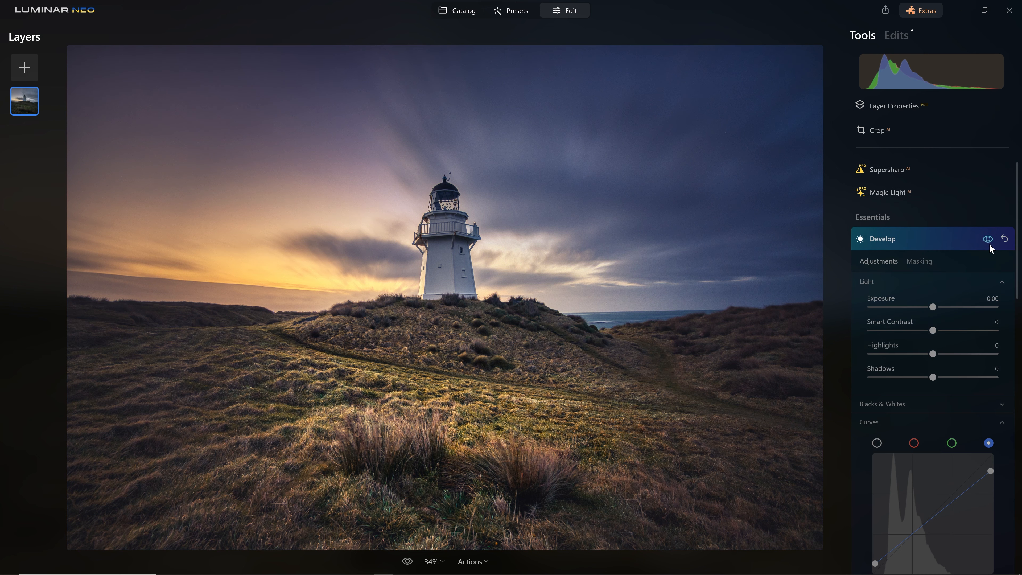
pyautogui.click(990, 244)
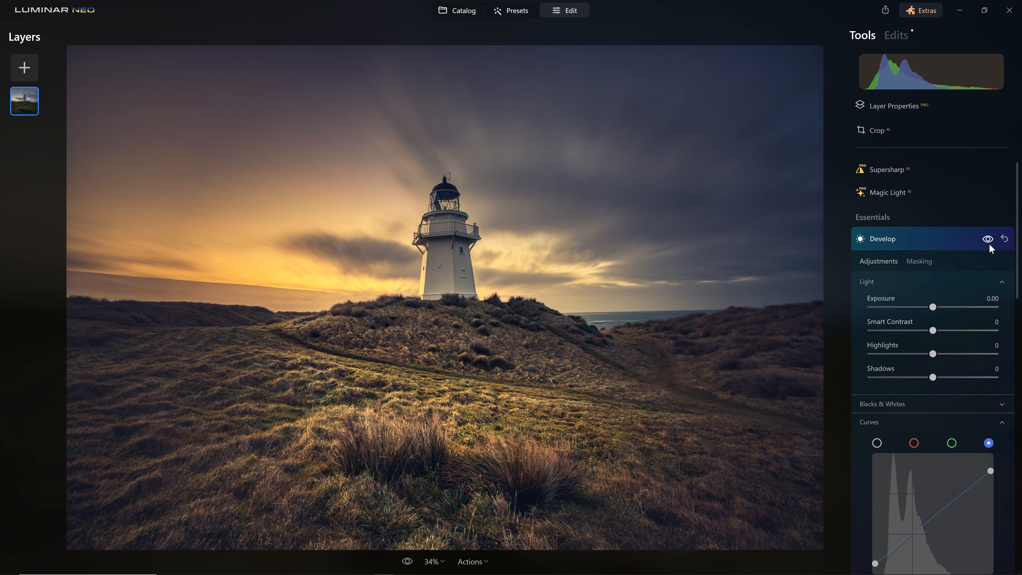
pyautogui.click(922, 242)
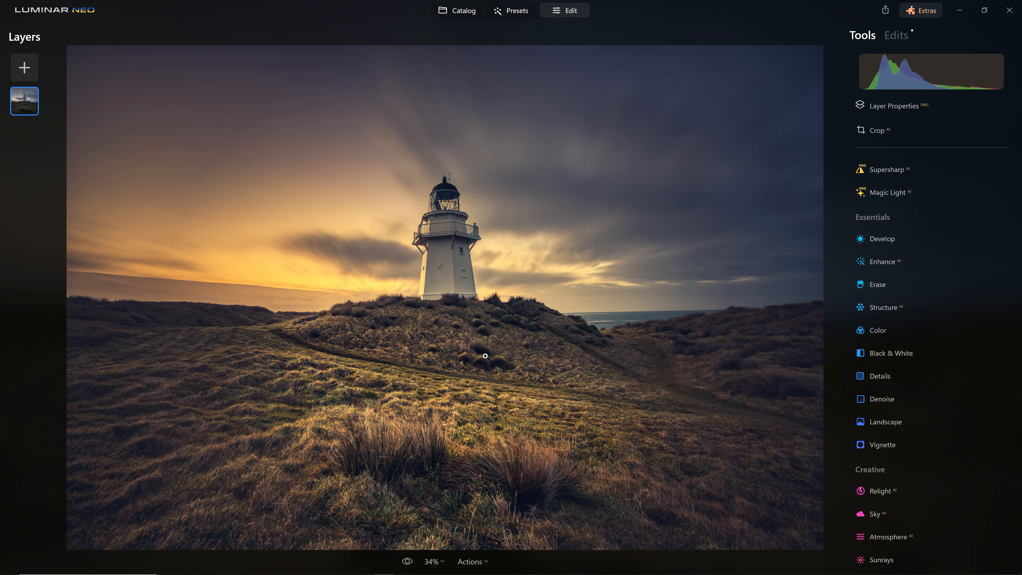
pyautogui.click(486, 341)
pyautogui.click(583, 376)
# Apply the Mystical effect to the photo with Amount 39, Shadows 41 and Smoothness 54.
pyautogui.scroll(-2, 918, 286)
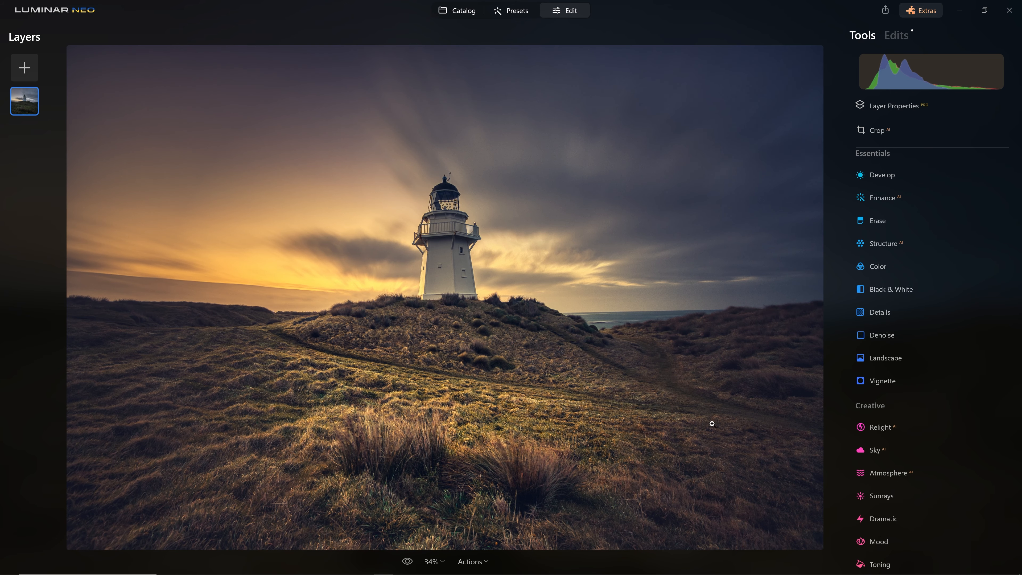
pyautogui.scroll(-2, 922, 374)
pyautogui.scroll(-2, 922, 374)
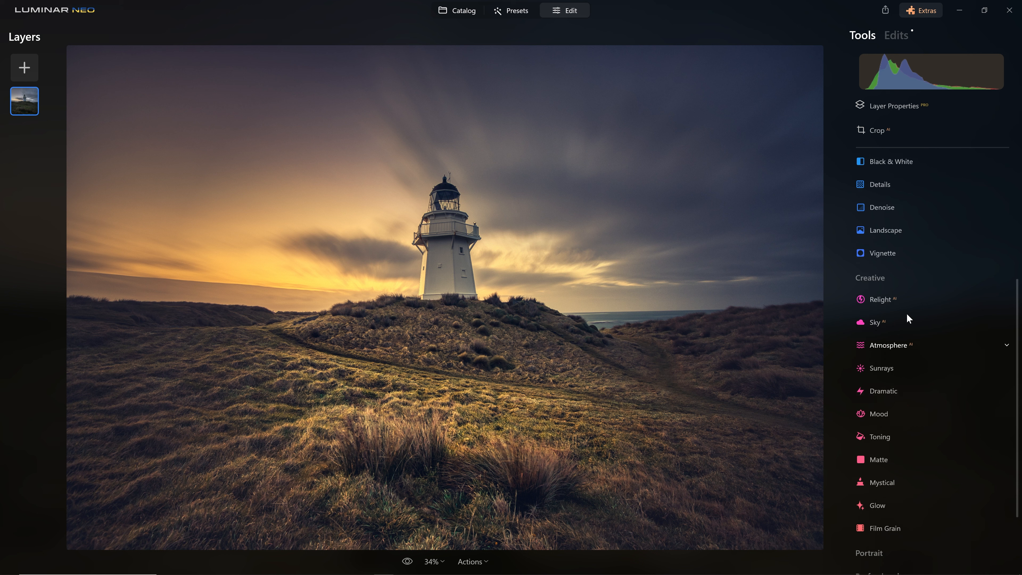
pyautogui.scroll(-2, 913, 431)
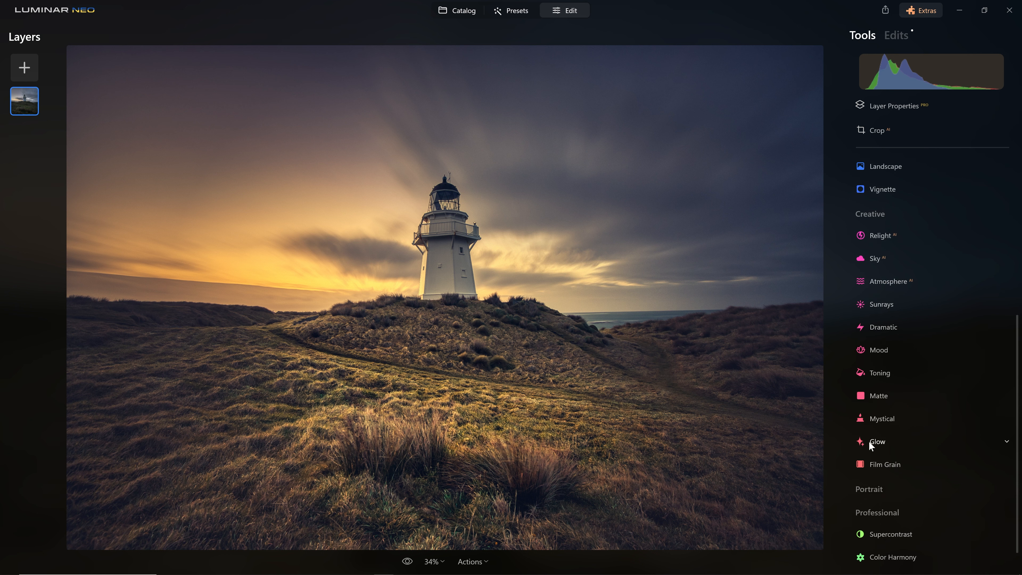
pyautogui.click(894, 421)
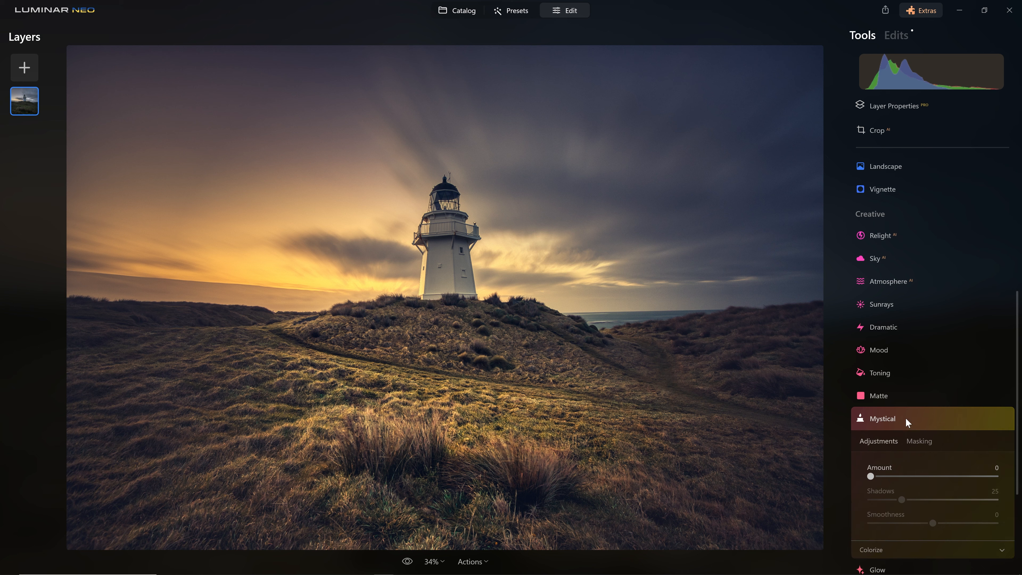
pyautogui.scroll(-2, 911, 379)
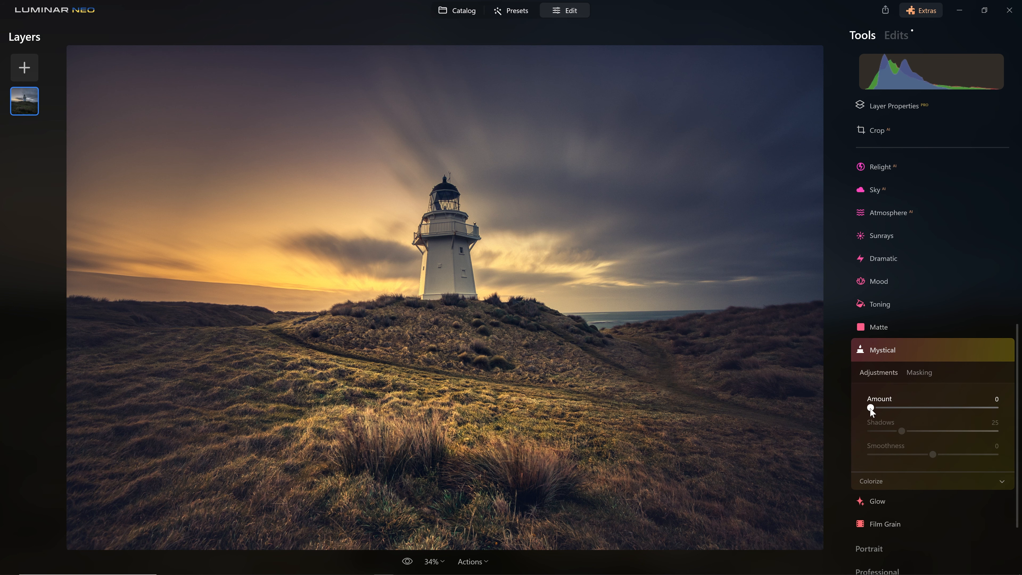
pyautogui.moveTo(871, 409); pyautogui.dragTo(996, 409)
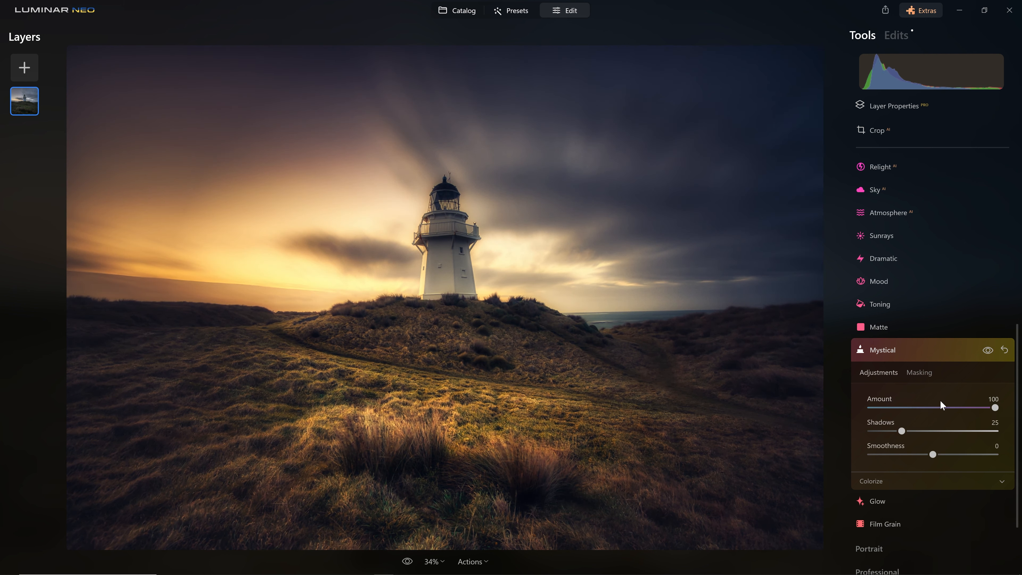
pyautogui.moveTo(902, 432); pyautogui.dragTo(922, 449)
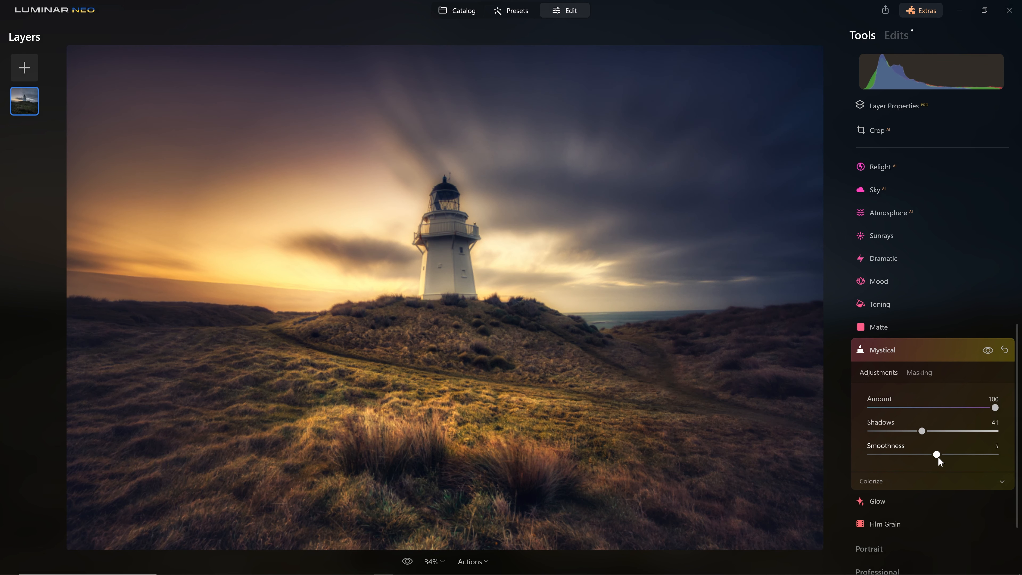
pyautogui.moveTo(952, 466); pyautogui.dragTo(966, 483)
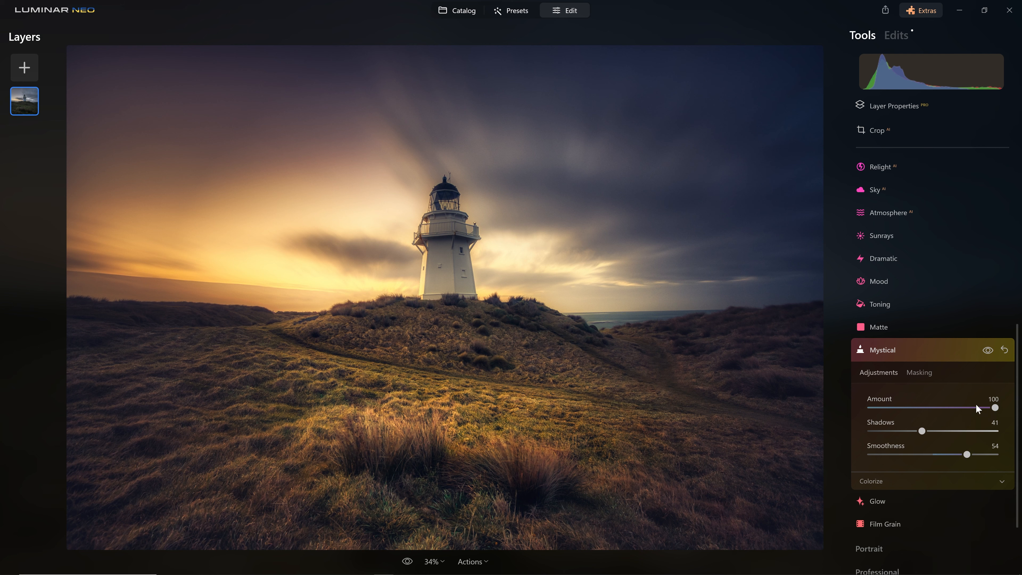
pyautogui.moveTo(984, 409); pyautogui.dragTo(920, 408)
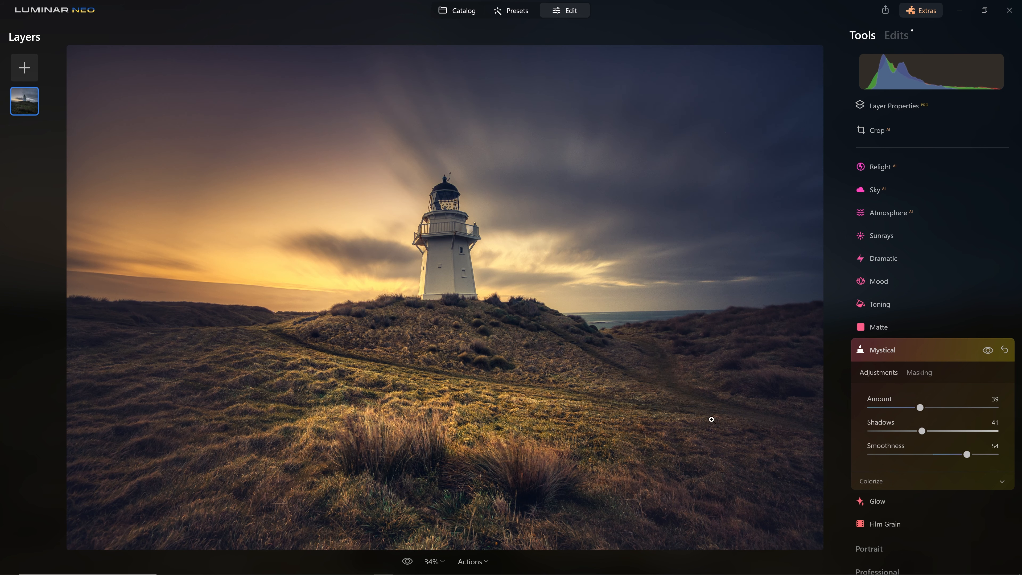
# Compare the photo with the Mystical effect toggled off and on, and compare the full edit with the original image.
pyautogui.click(983, 353)
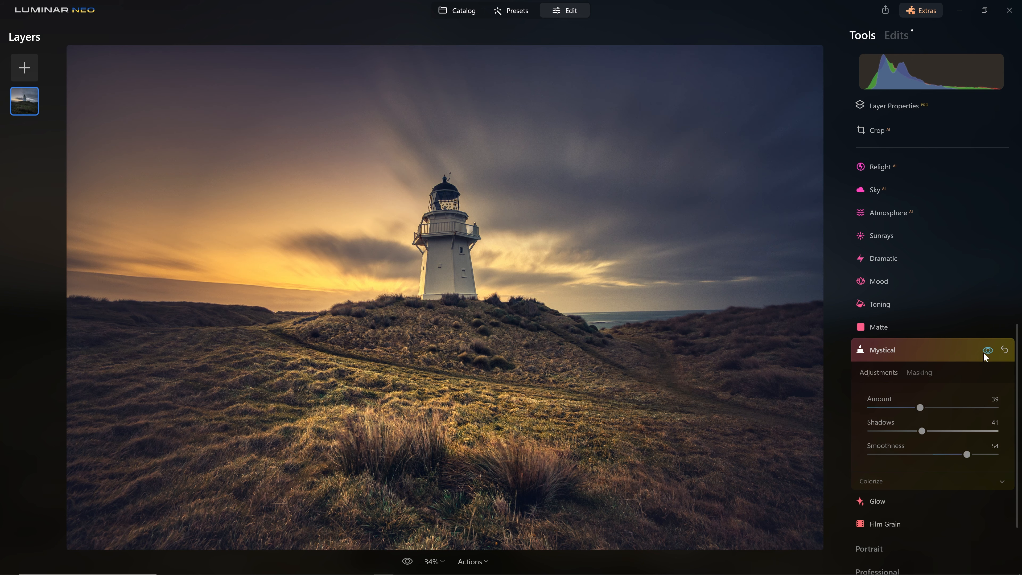
pyautogui.click(983, 352)
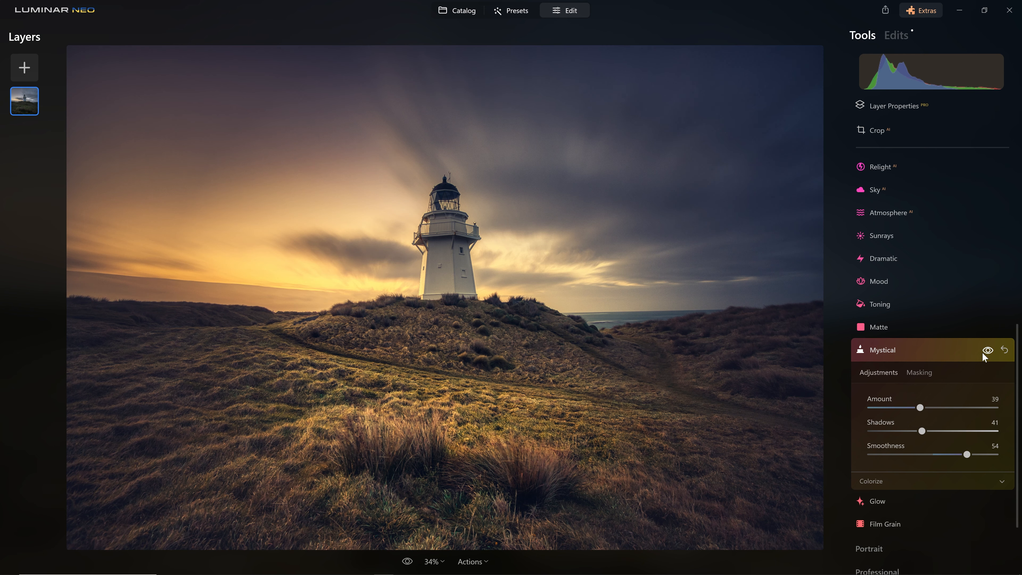
pyautogui.press('\\')
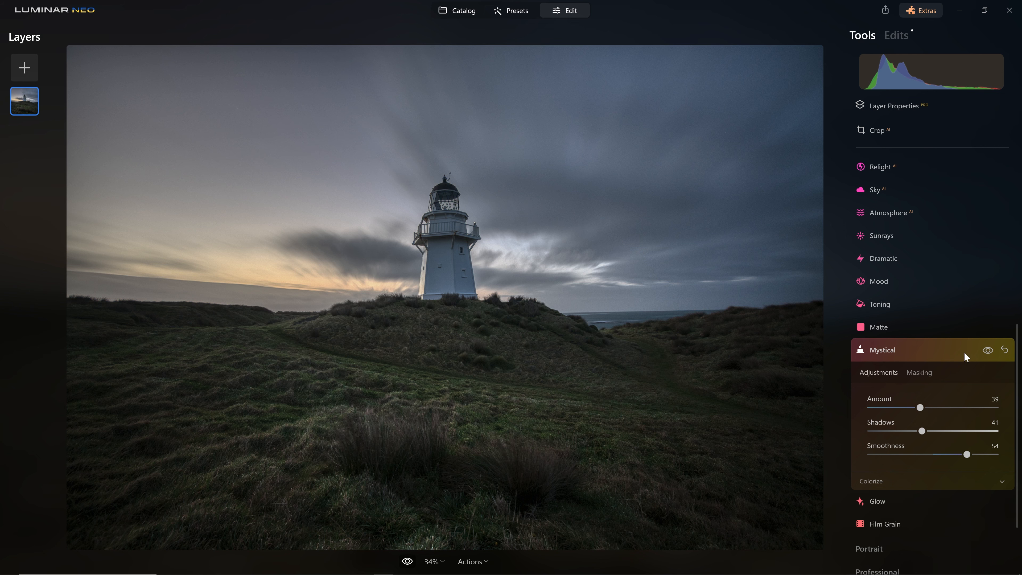
pyautogui.press('\\')
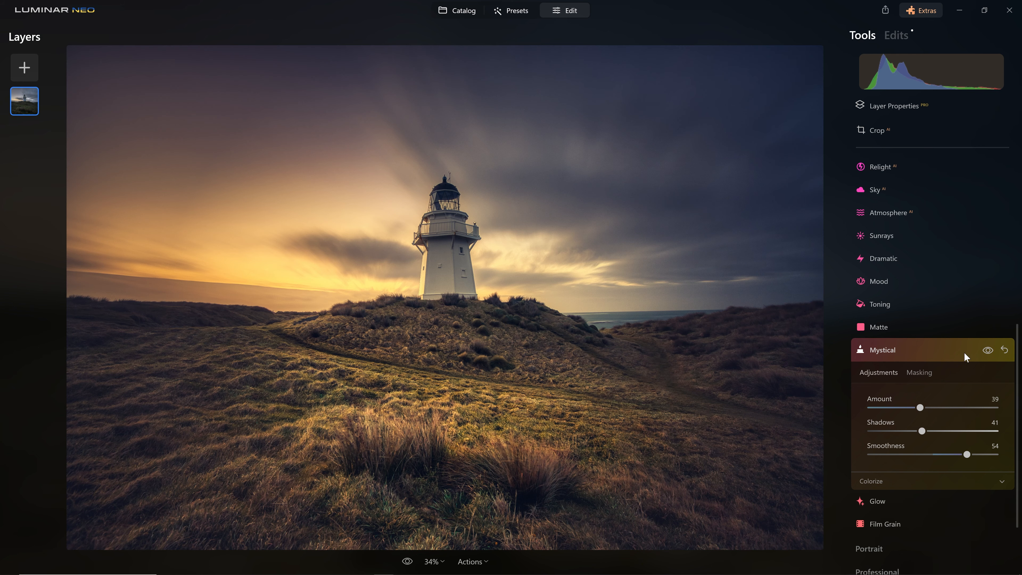